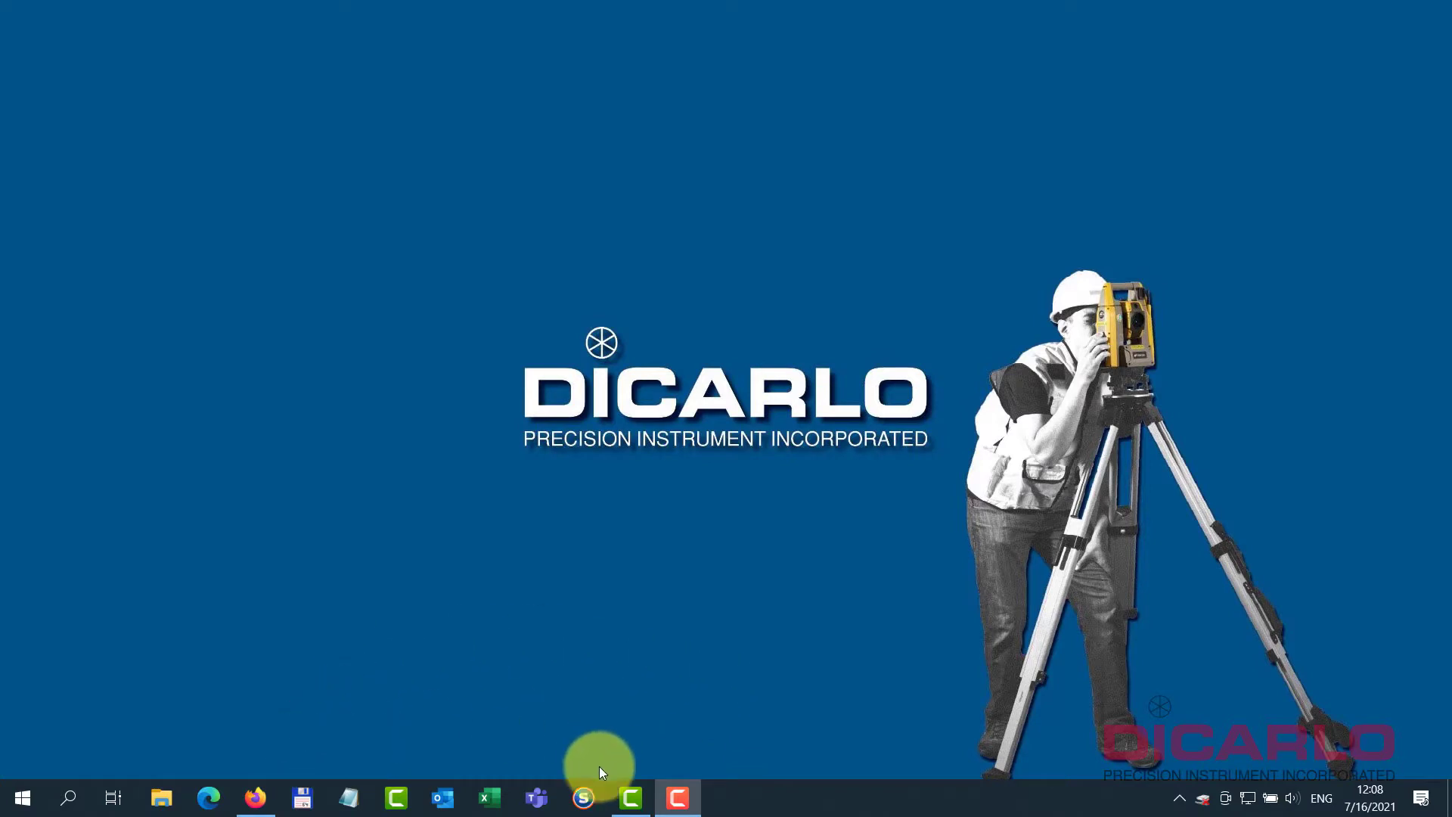
Launch FARO SCENE 2021.1 from the taskbar to reach the Projects Overview for C:\FARO\
{"action": "left_click", "coordinate": [583, 796]}
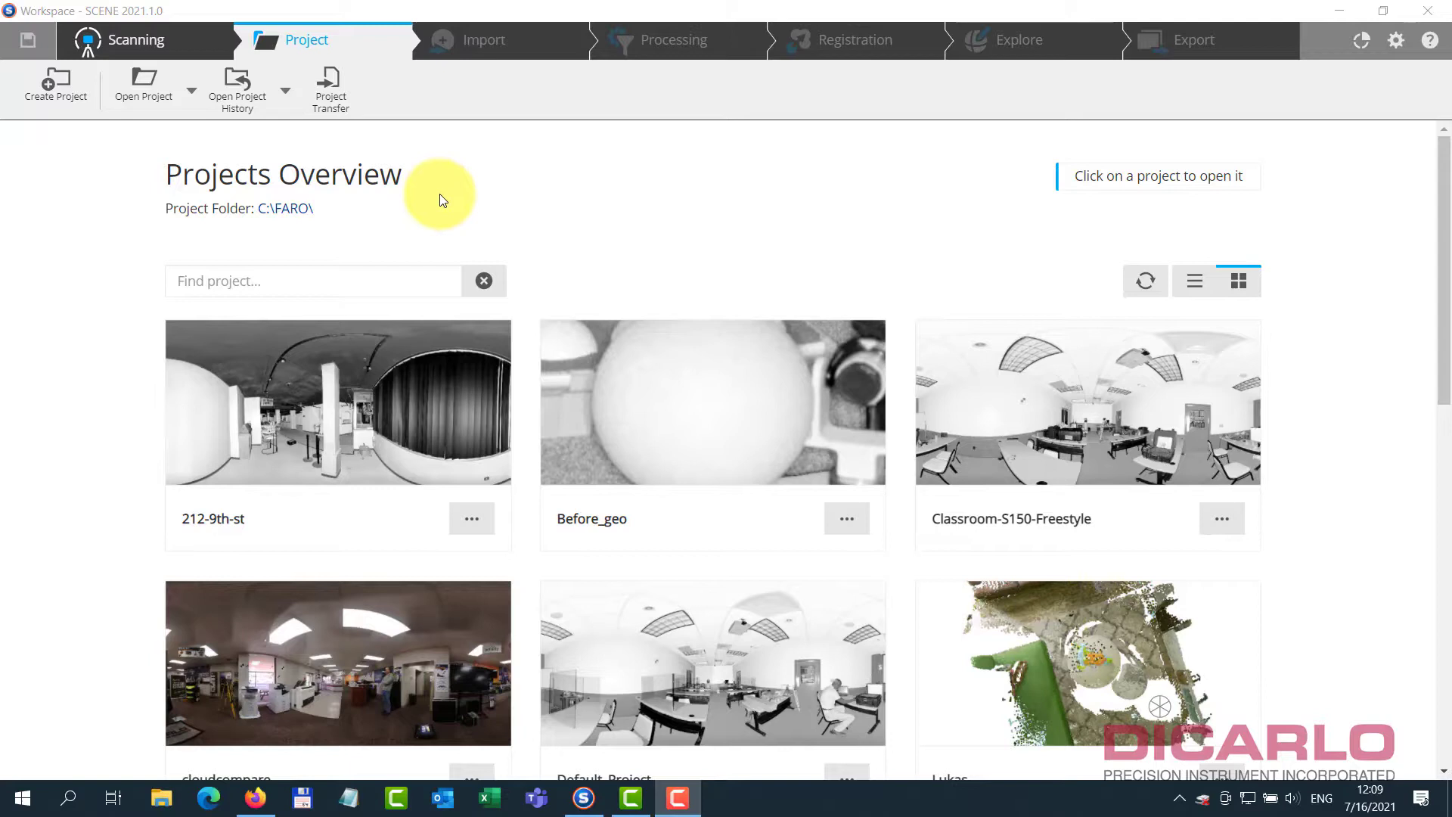
Create a new scan project named NewSwift2 in C:\FARO\
{"action": "left_click", "coordinate": [36, 81]}
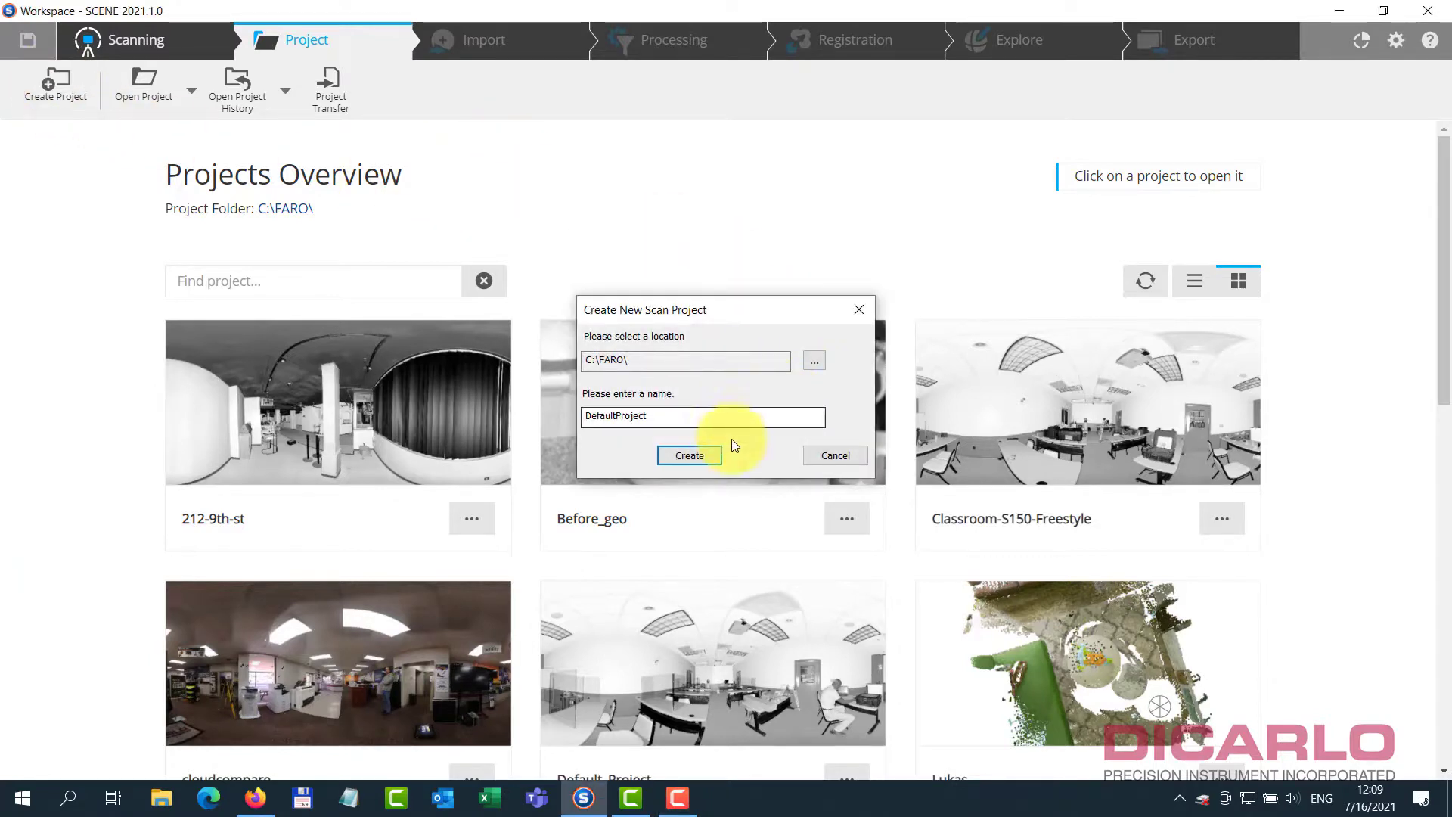
{"action": "type", "text": "Ne"}
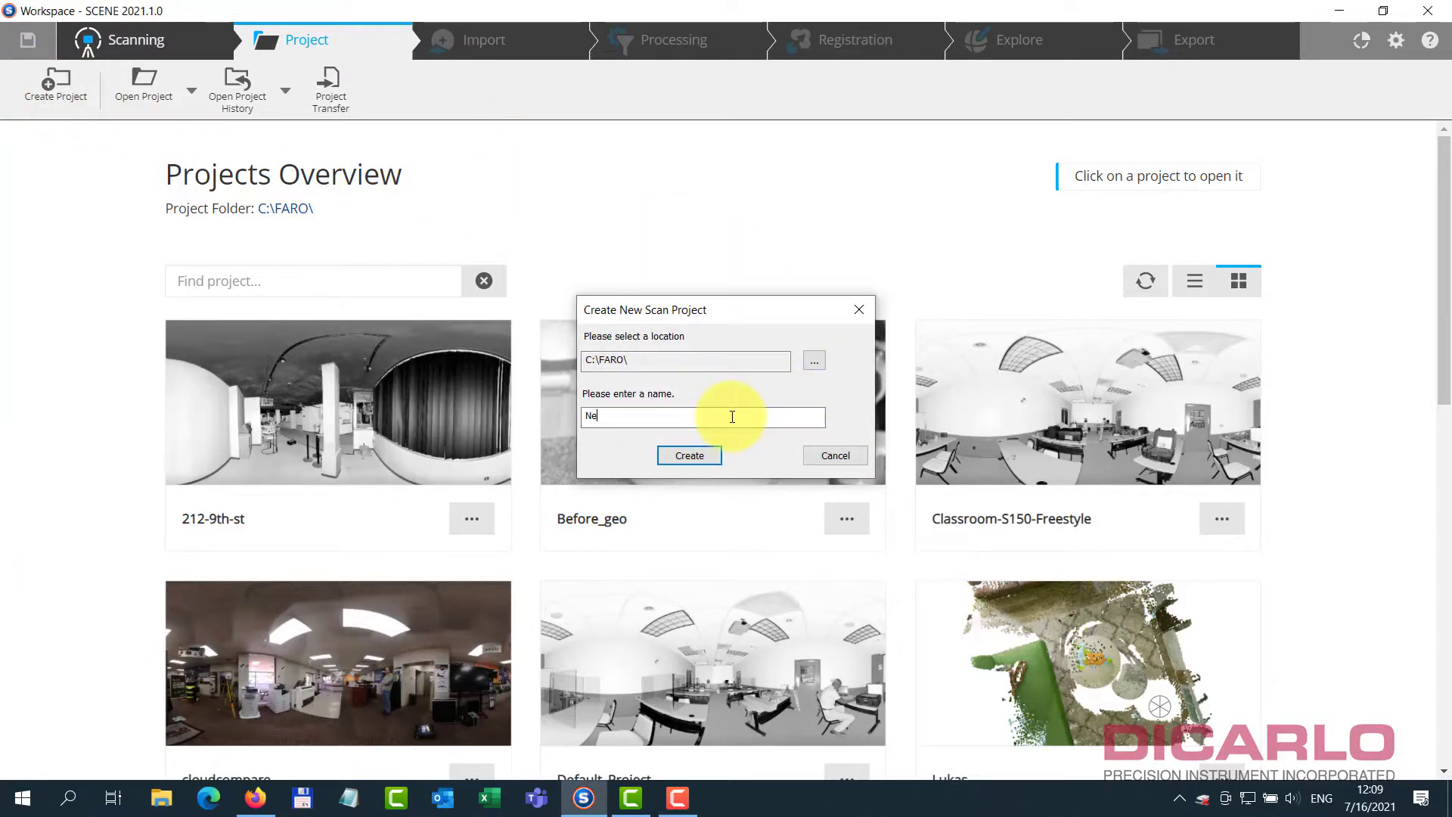
{"action": "type", "text": "wSwift2"}
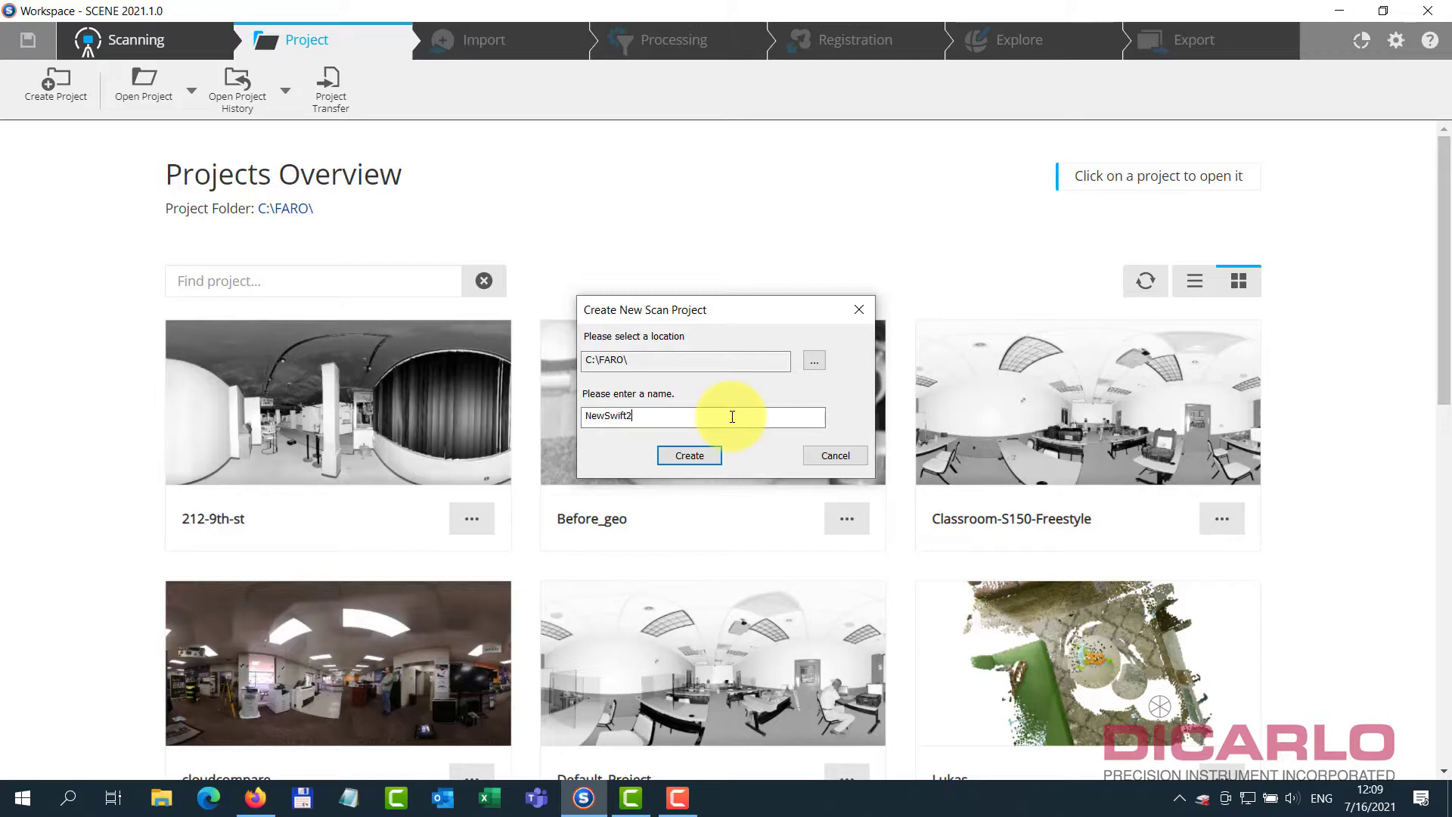
{"action": "left_click", "coordinate": [701, 453]}
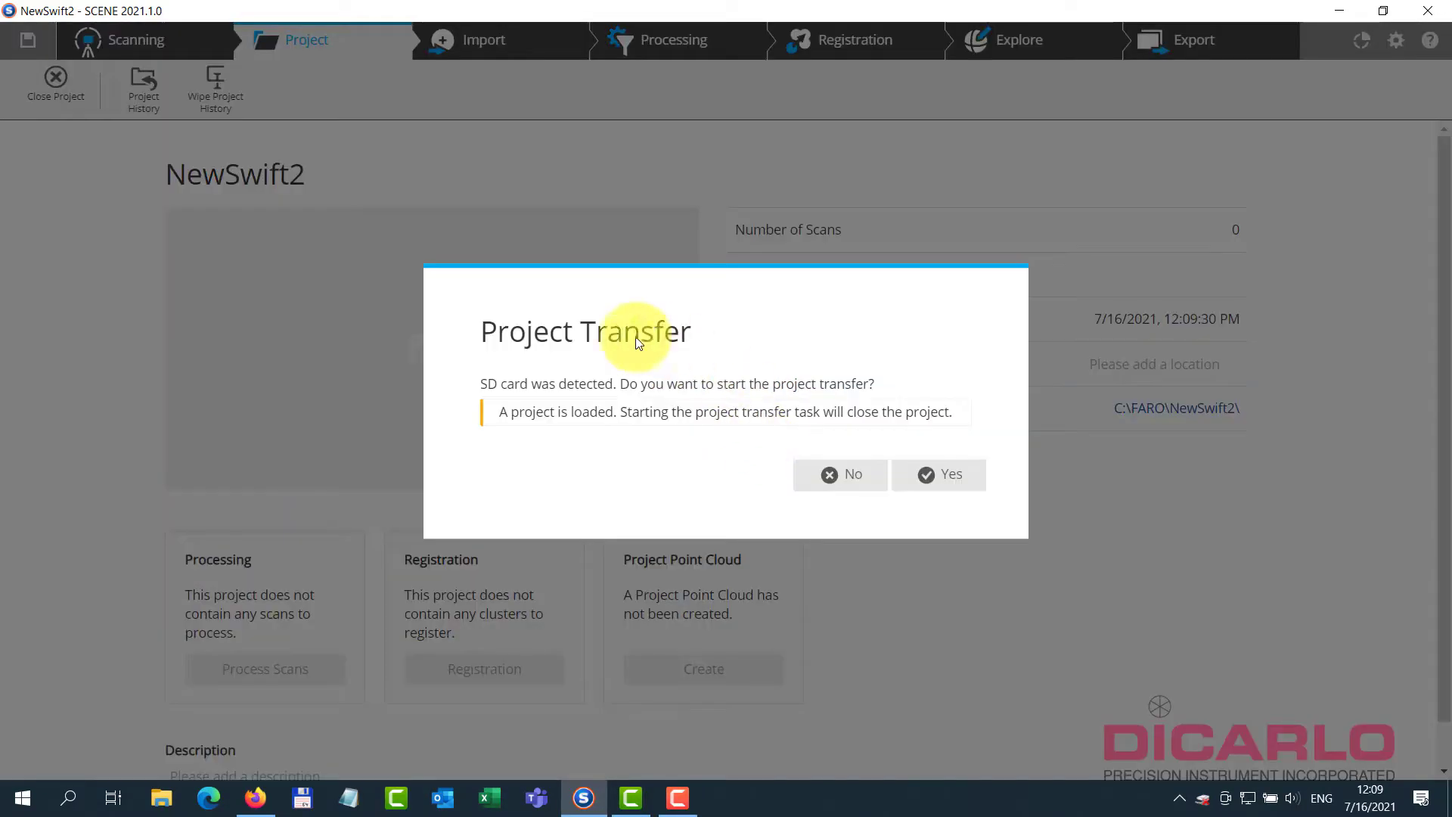
Decline the SD card project transfer and browse to the SDHC (E:) Scans folder for import
{"action": "left_click", "coordinate": [841, 476]}
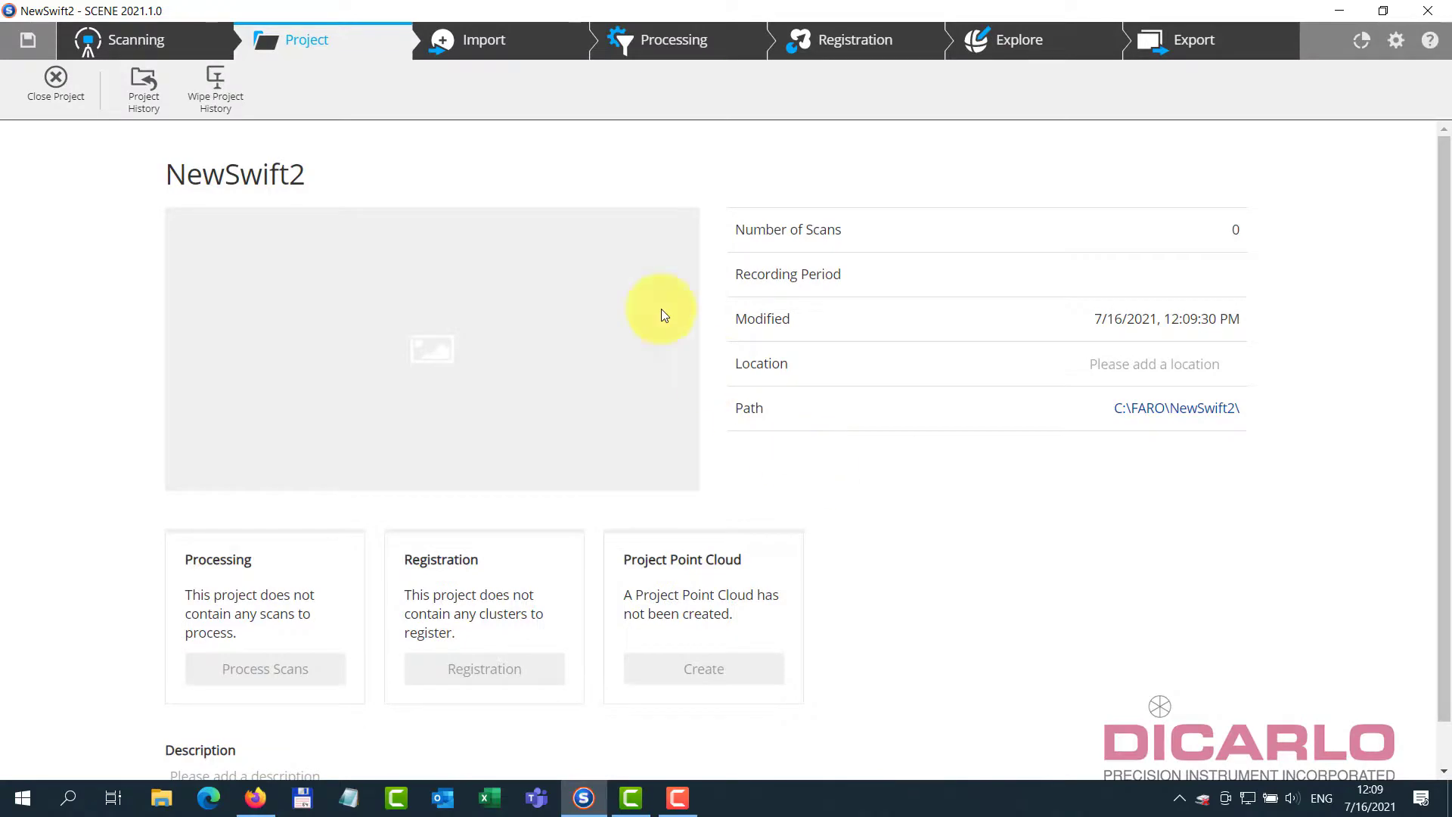
{"action": "left_click", "coordinate": [493, 39]}
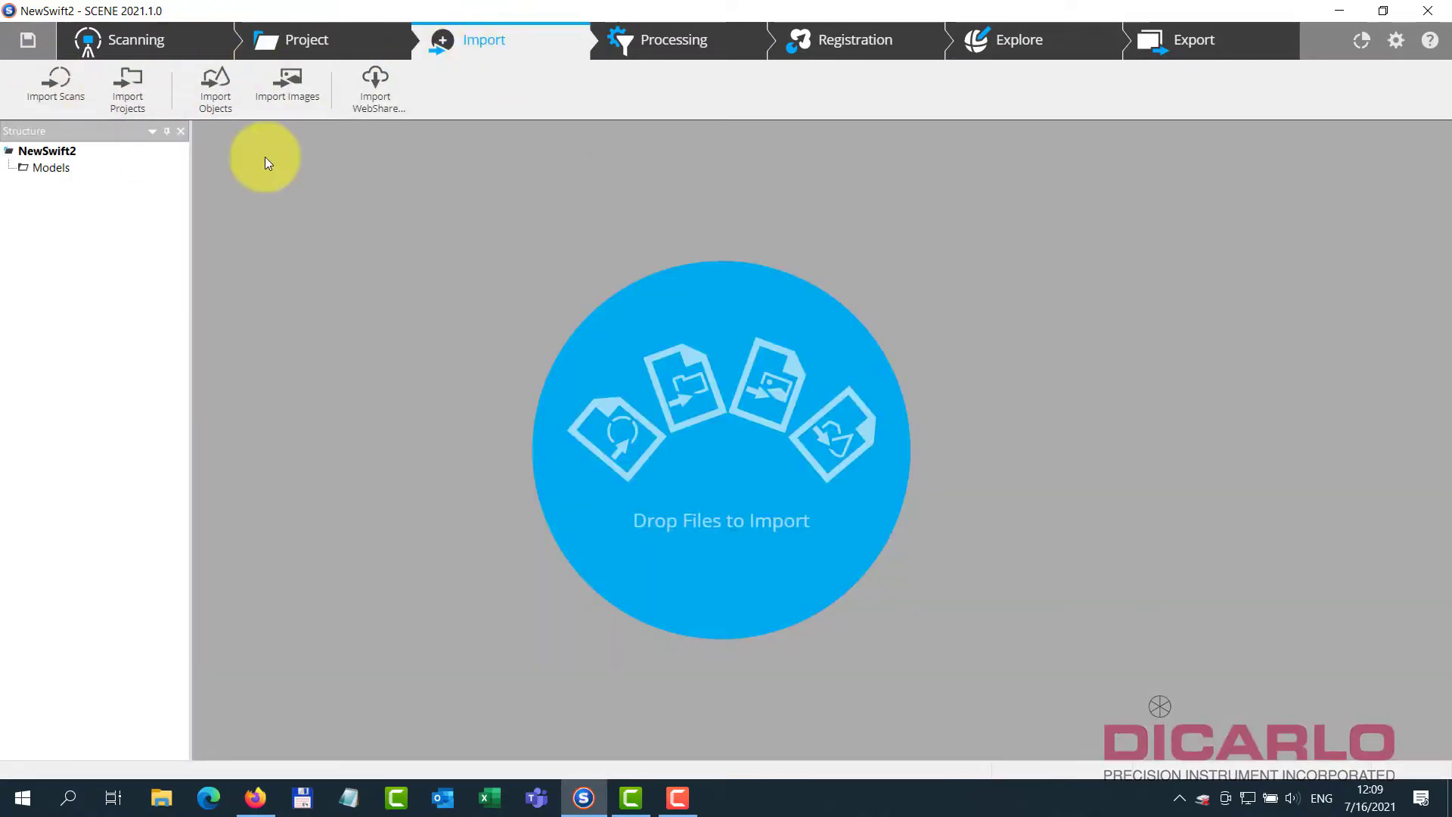
{"action": "scroll", "coordinate": [596, 446], "scroll_direction": "down", "scroll_amount": 3}
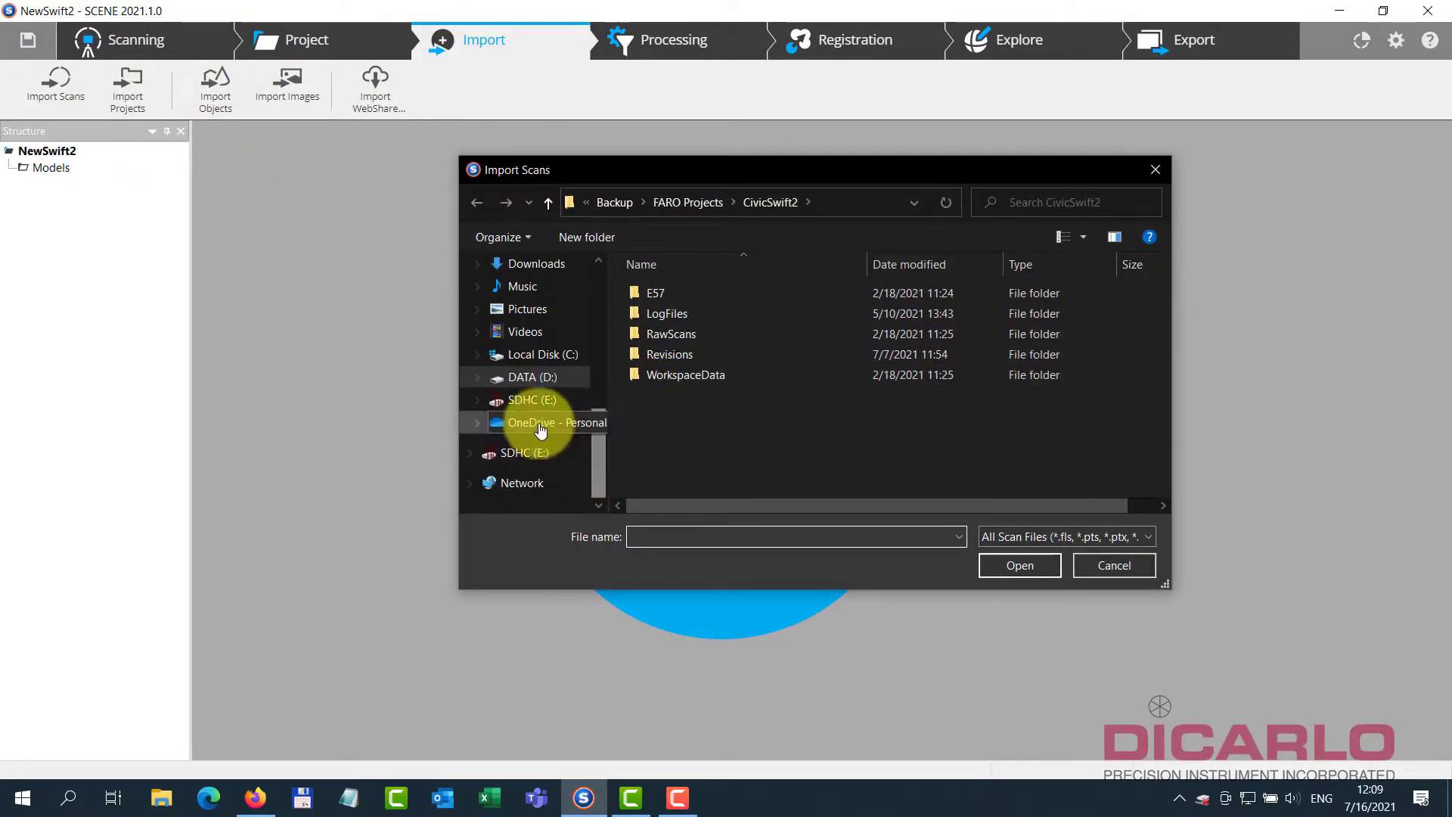
{"action": "left_click", "coordinate": [531, 405]}
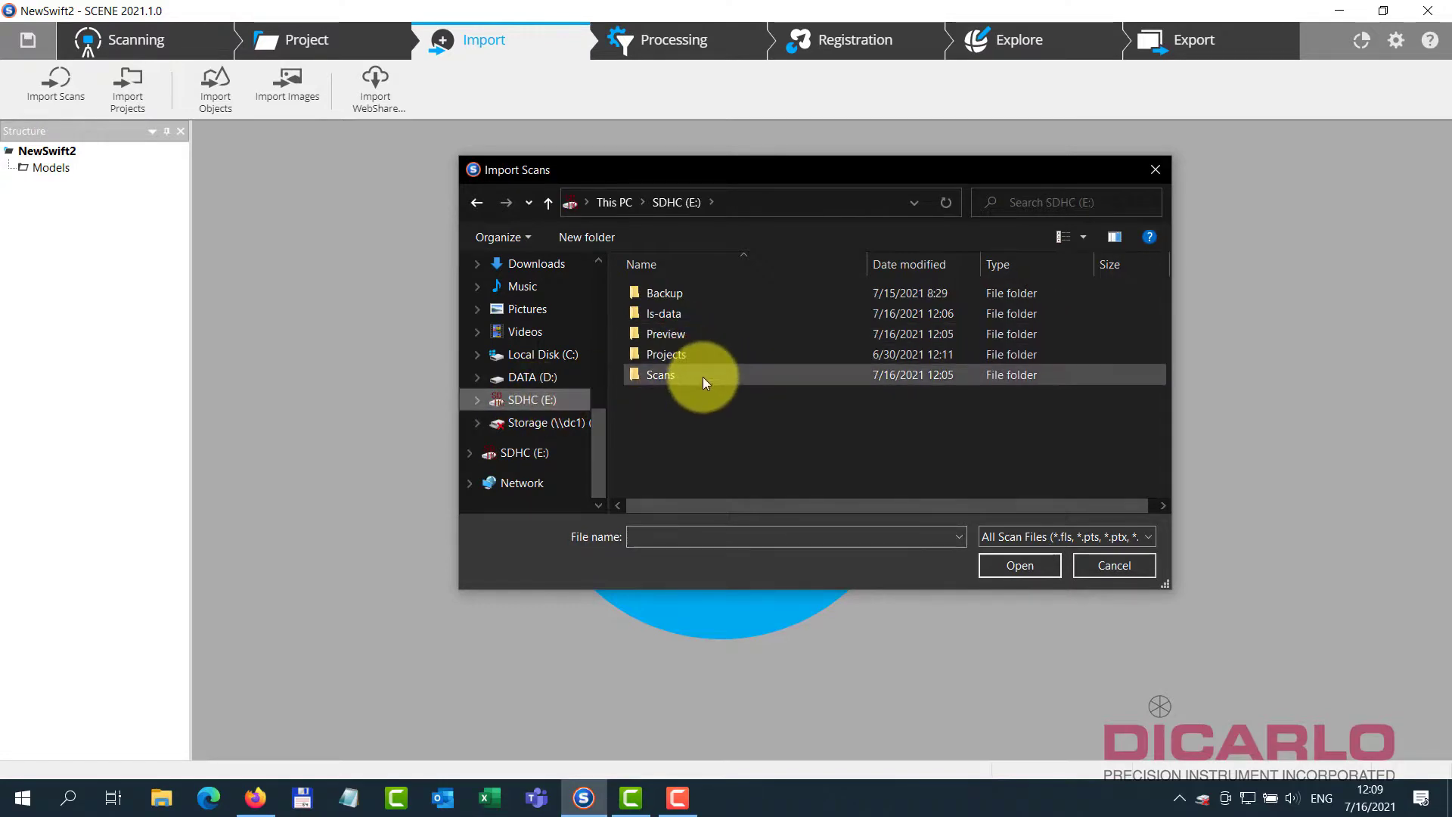
{"action": "double_click", "coordinate": [702, 377]}
Import the three NewSwift2 .fls scan files into the project and acknowledge the successful import
{"action": "scroll", "coordinate": [864, 423], "scroll_direction": "down", "scroll_amount": 1}
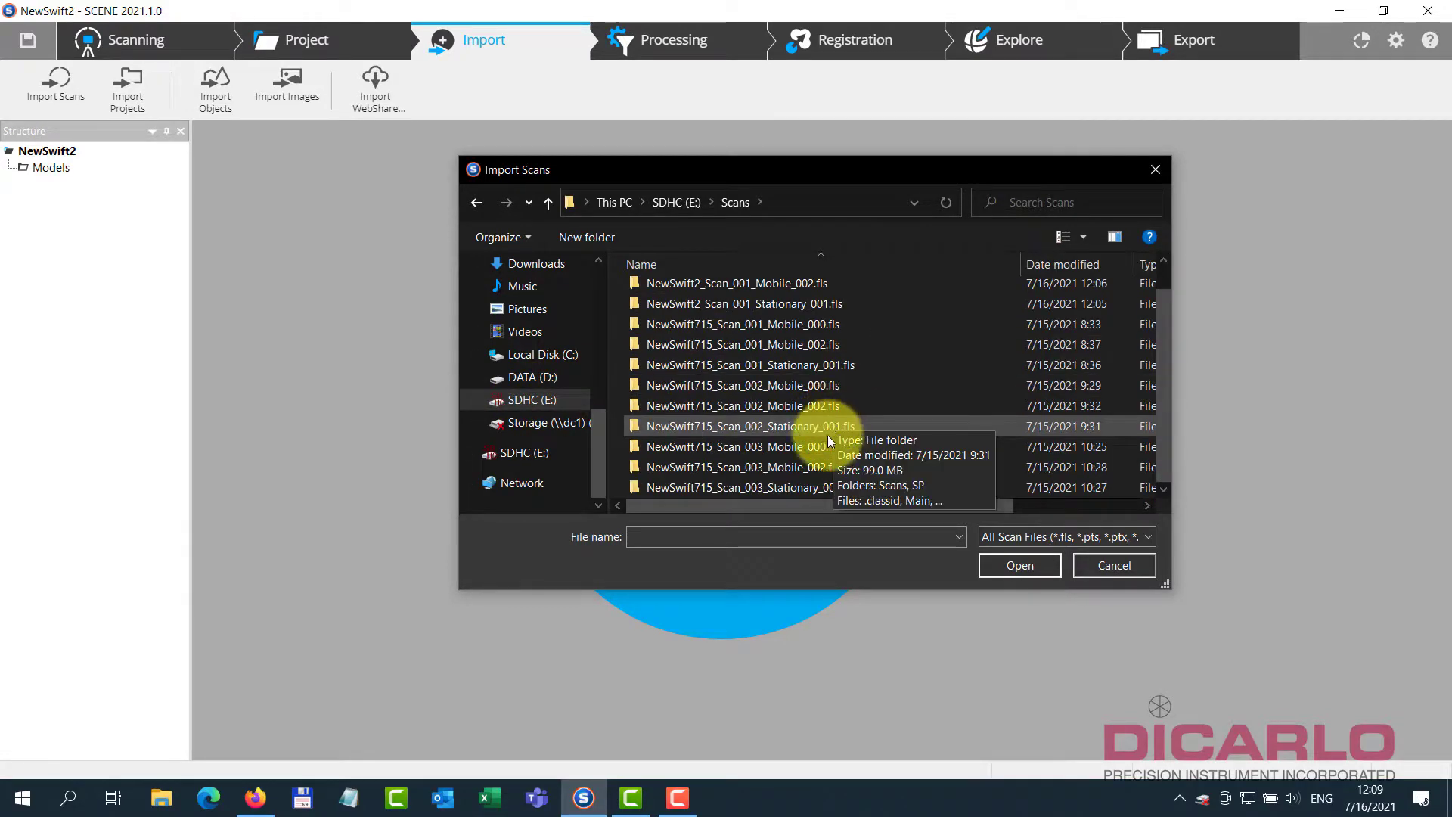
{"action": "scroll", "coordinate": [827, 434], "scroll_direction": "up", "scroll_amount": 1}
{"action": "left_click", "coordinate": [751, 292]}
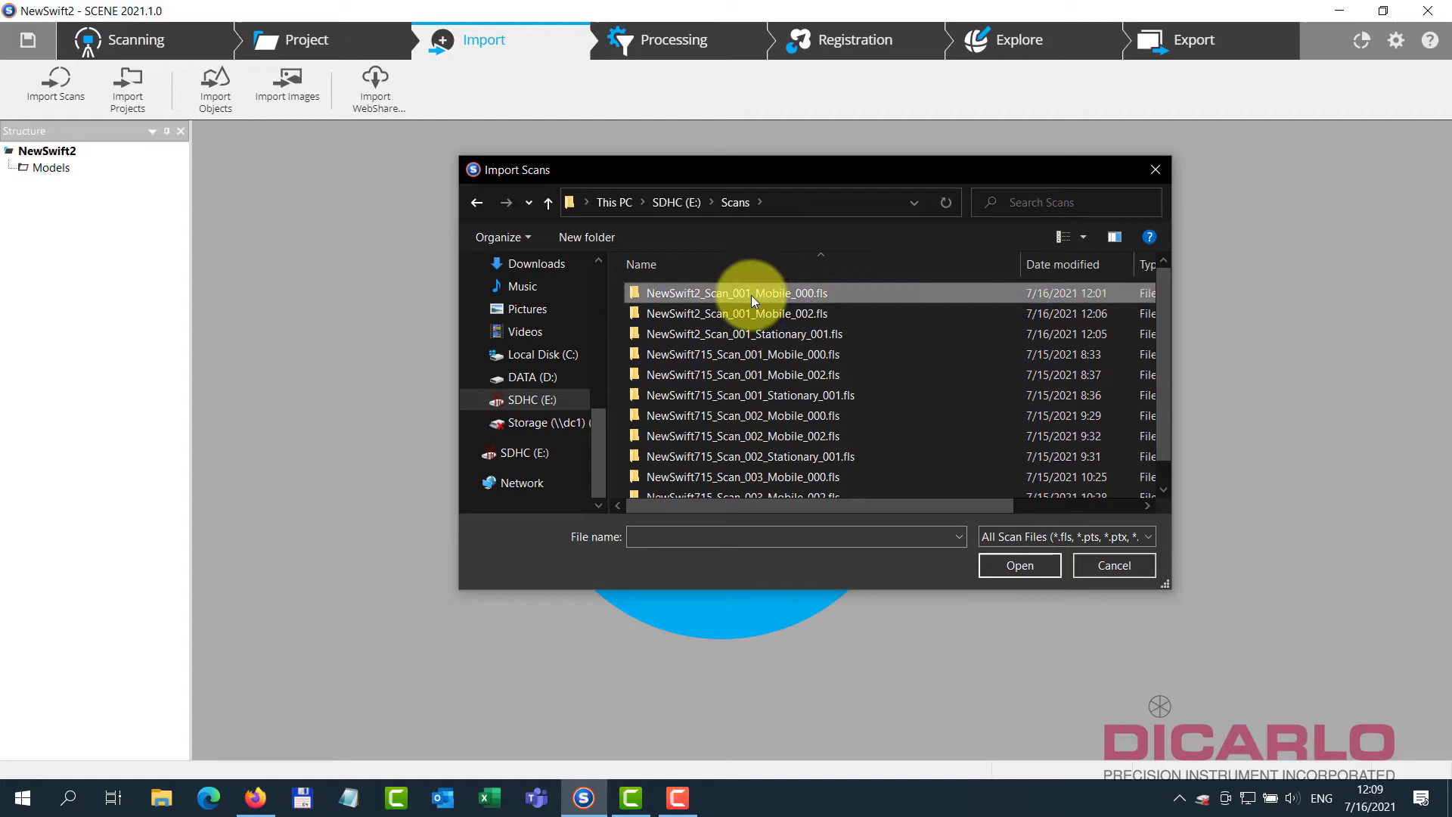
{"action": "left_click", "coordinate": [747, 333], "text": "shift"}
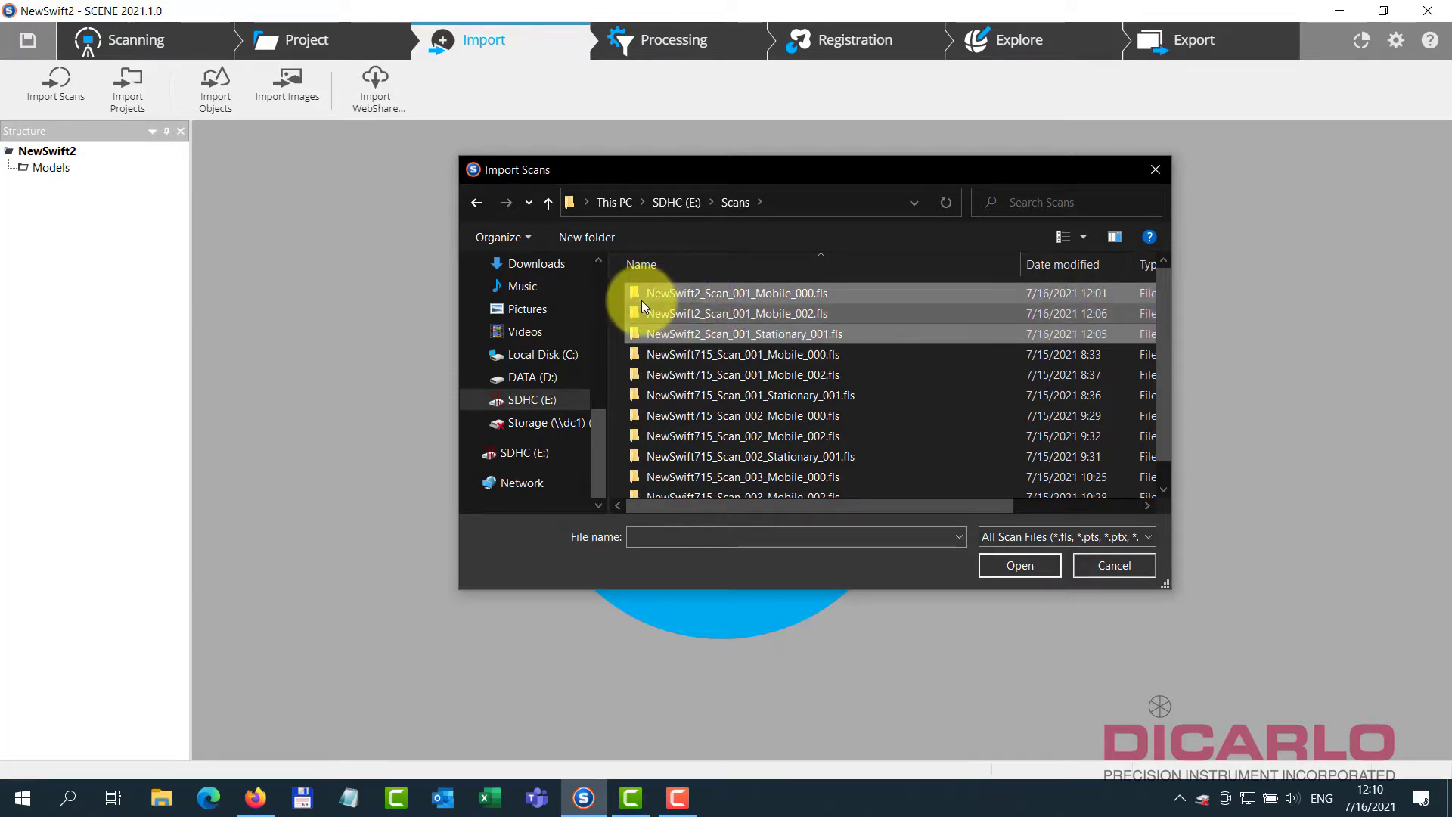
{"action": "left_click_drag", "start_coordinate": [641, 301], "coordinate": [279, 347]}
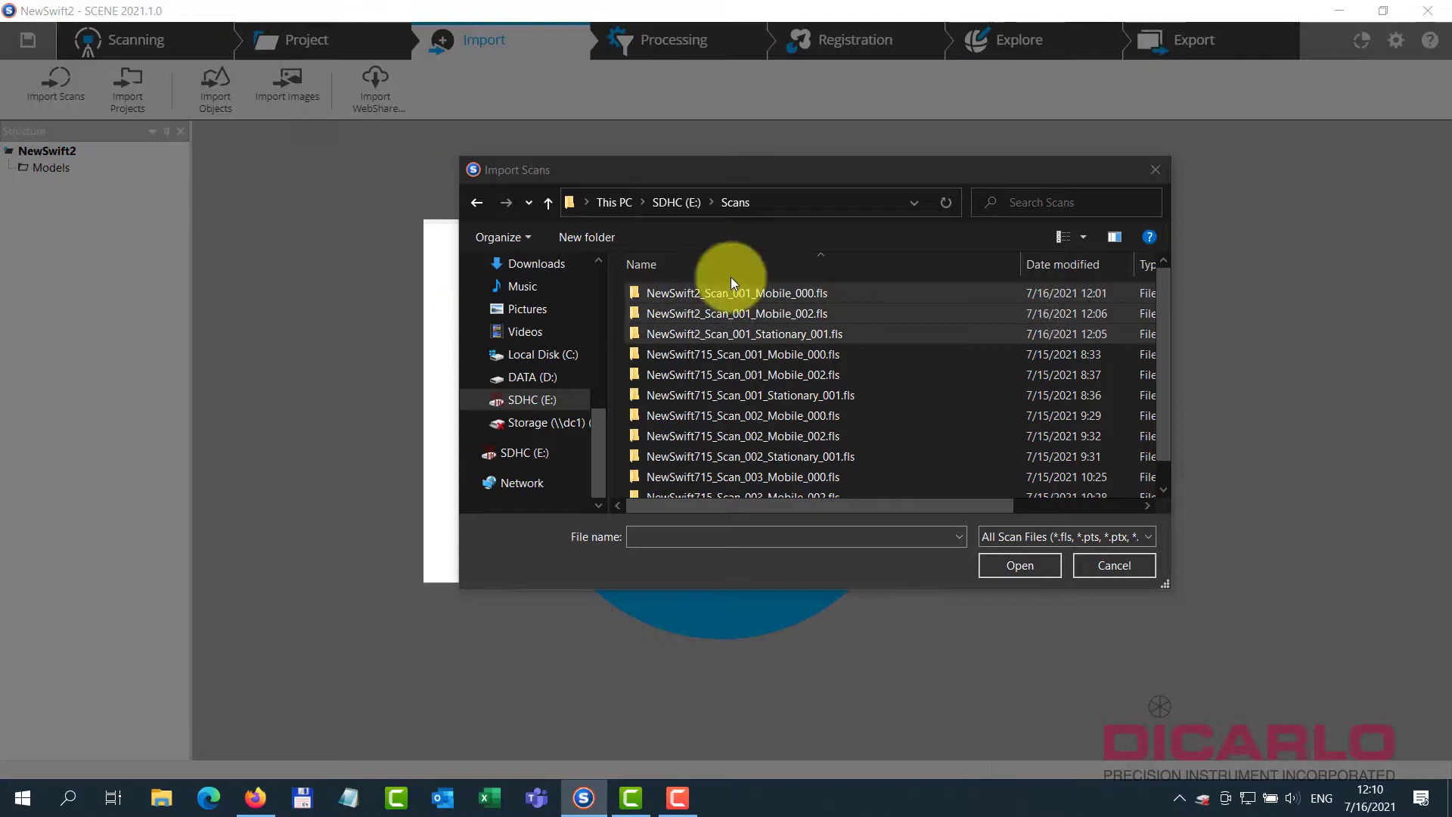
{"action": "left_click", "coordinate": [1163, 168]}
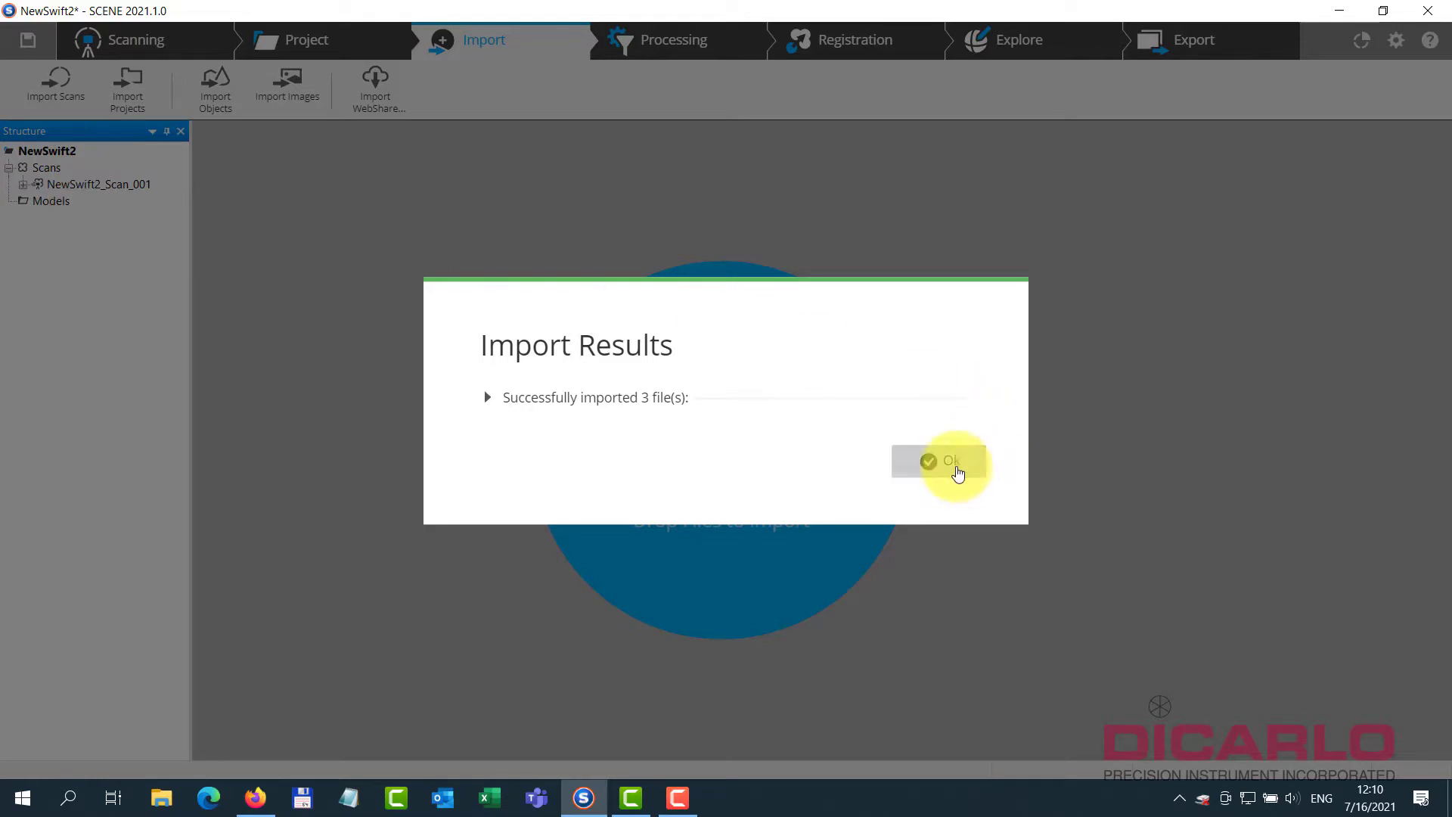
{"action": "left_click", "coordinate": [955, 463]}
Widen the Structure panel so the NewSwift2_Scan_001 scan names show in full
{"action": "left_click", "coordinate": [23, 185]}
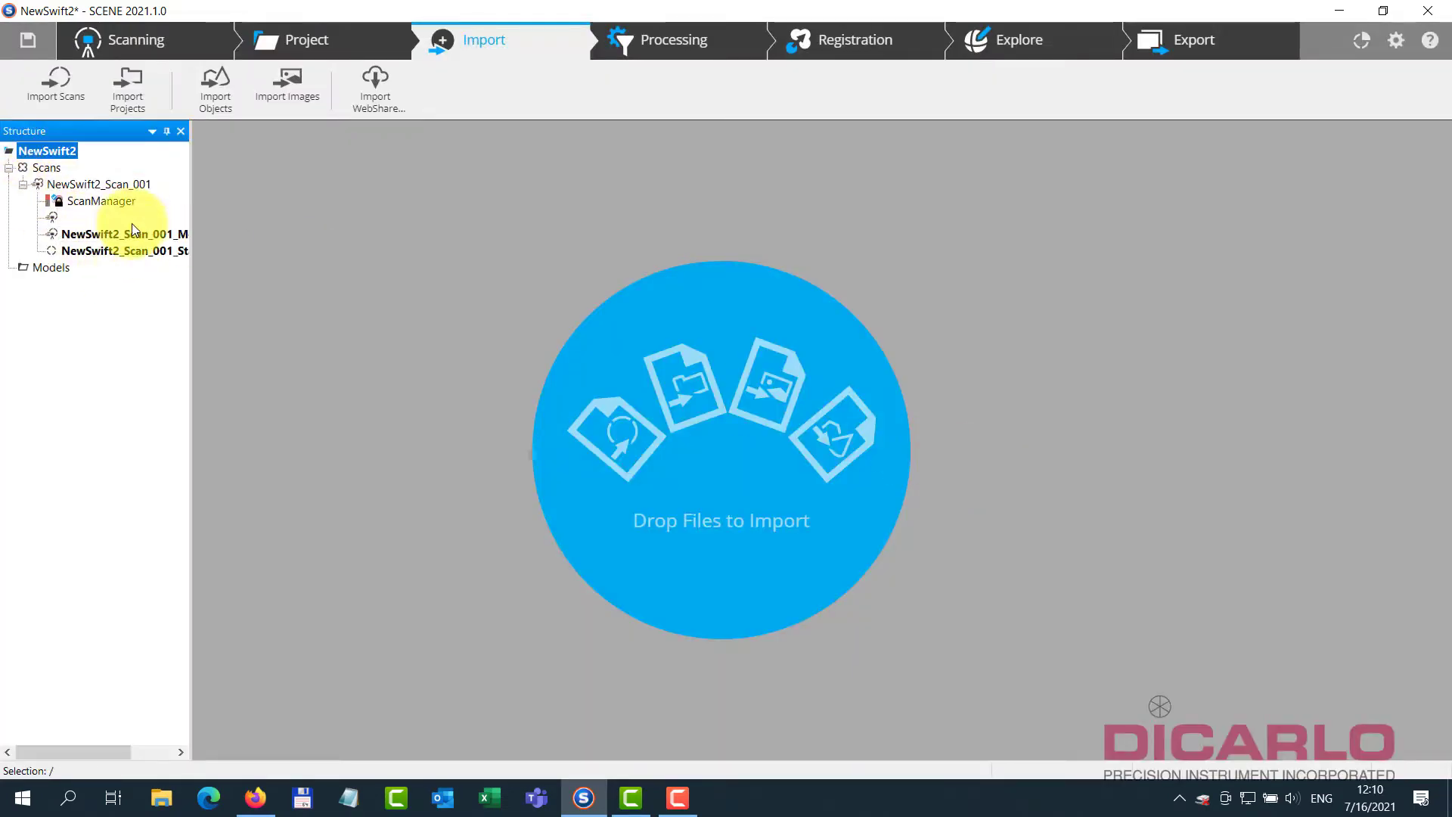
{"action": "left_click_drag", "start_coordinate": [191, 202], "coordinate": [364, 214]}
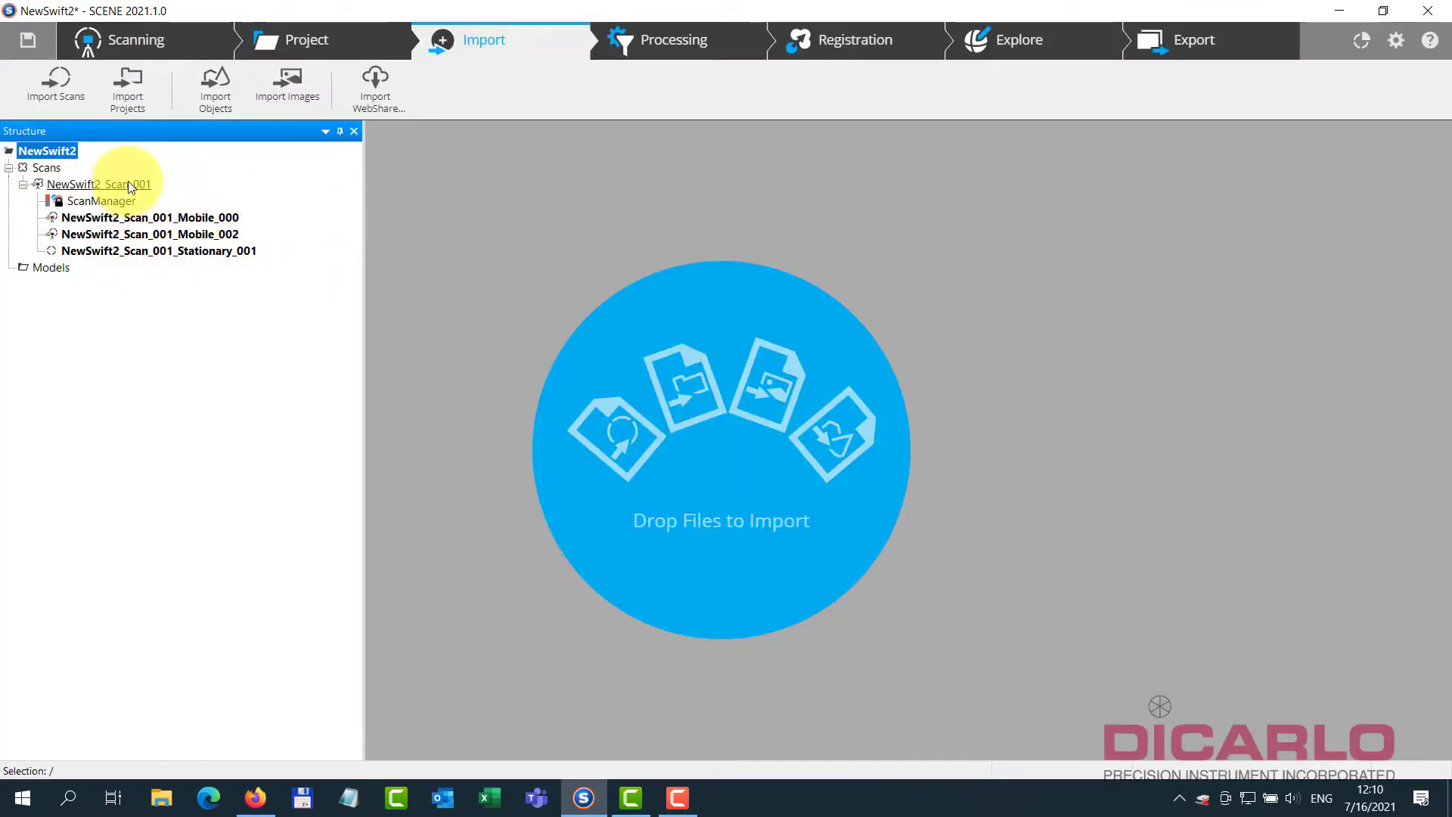
{"action": "left_click", "coordinate": [21, 186]}
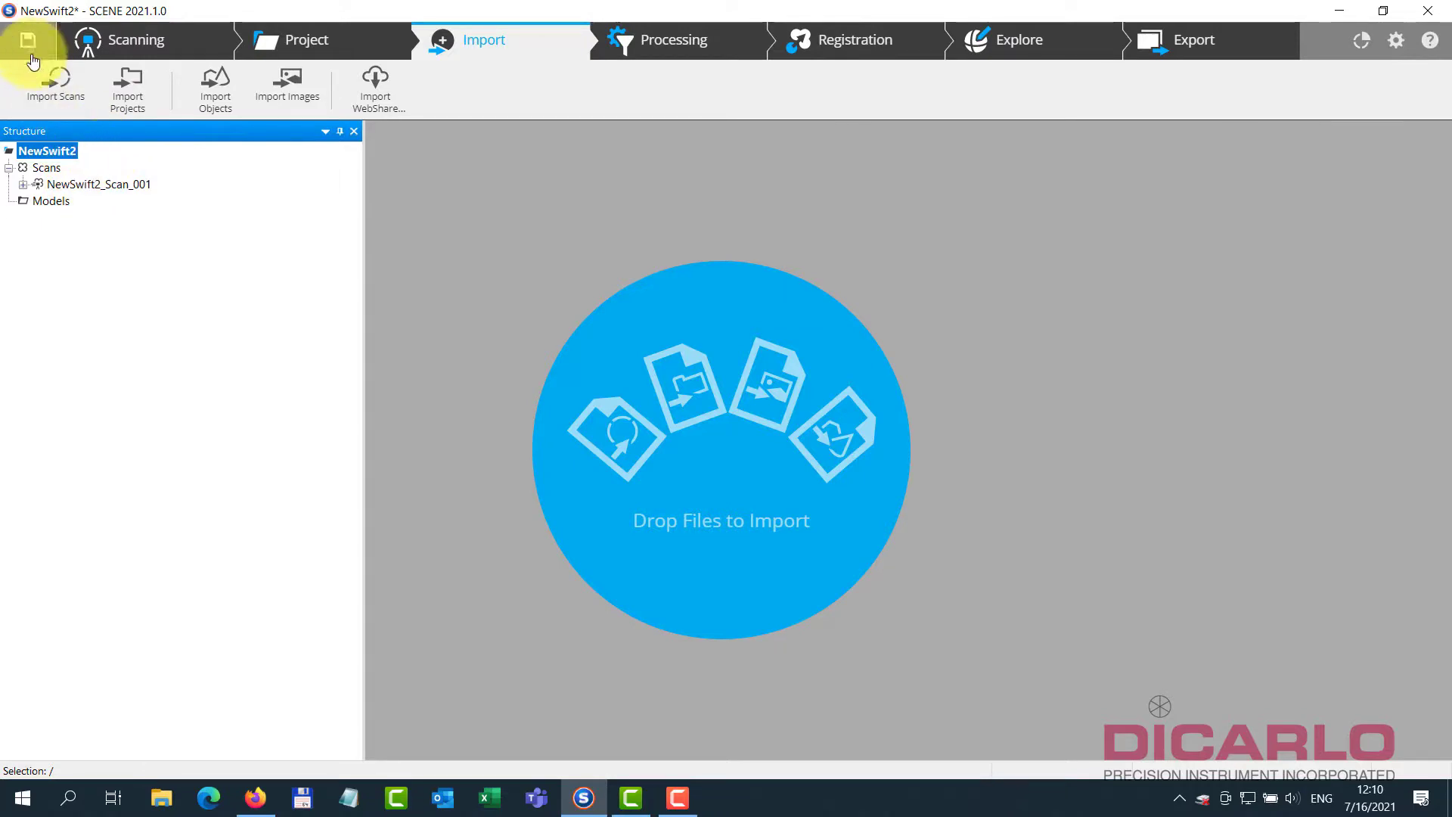
{"action": "right_click", "coordinate": [79, 186]}
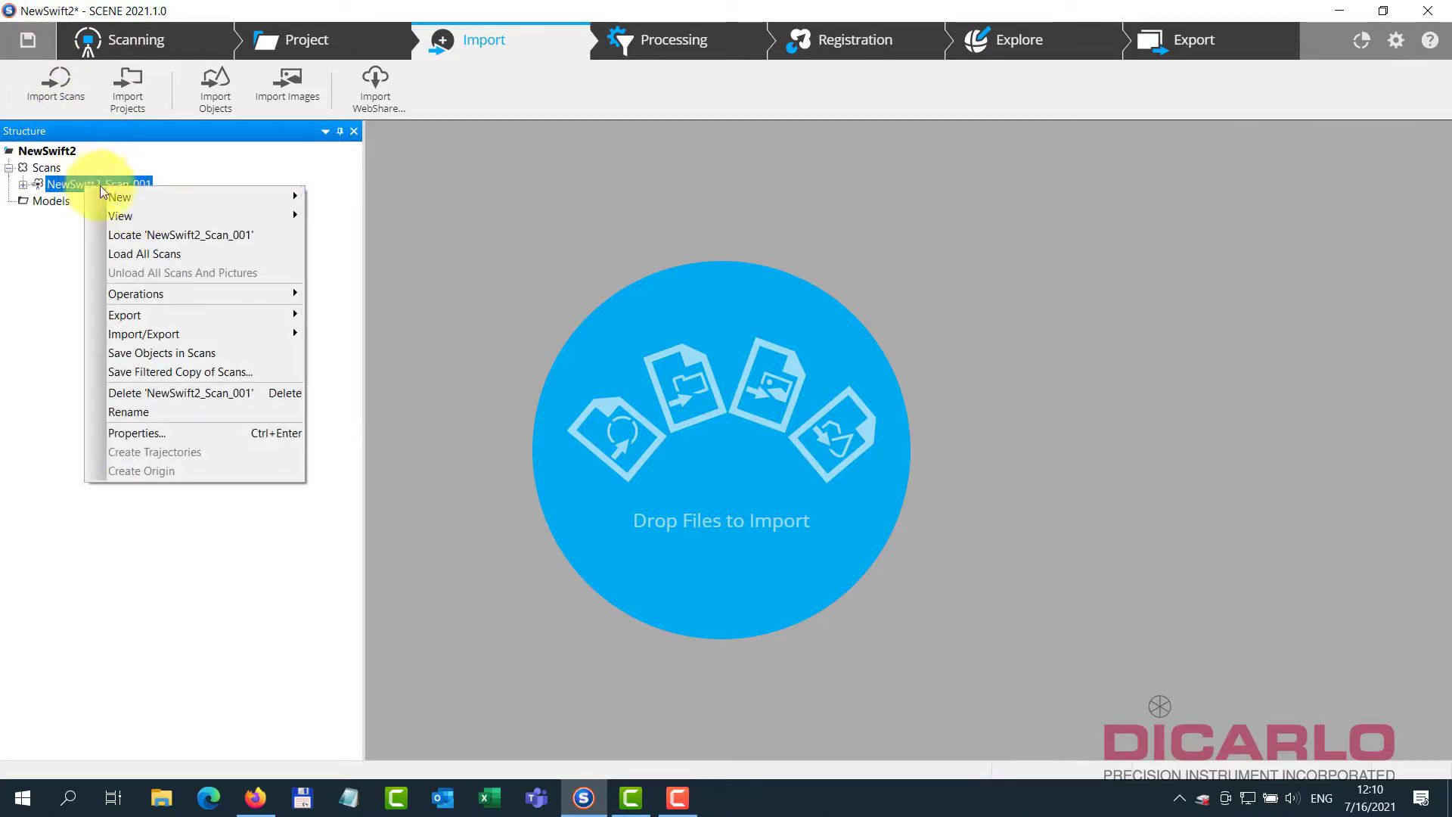
{"action": "mouse_move", "coordinate": [177, 293]}
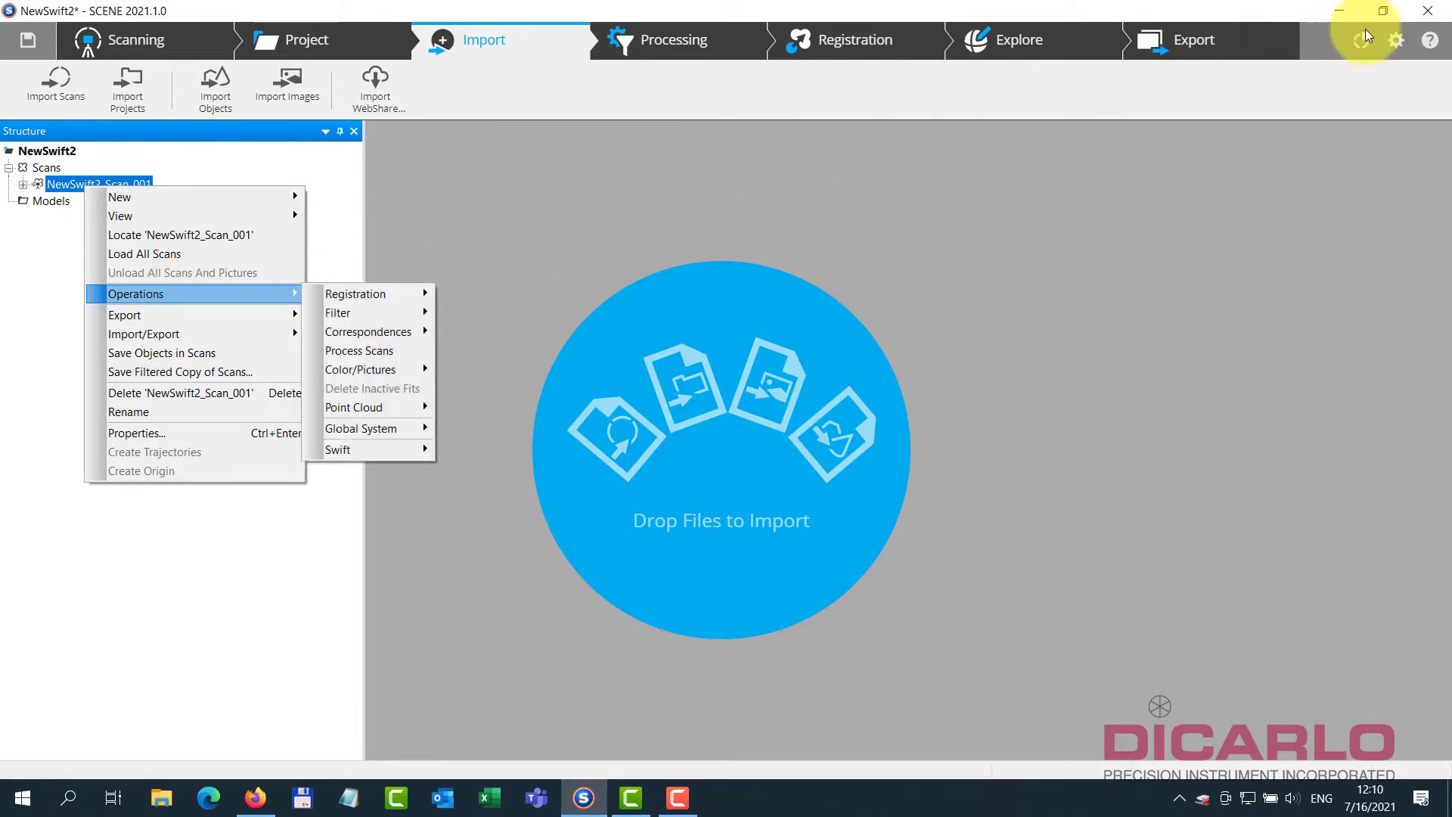
{"action": "left_click", "coordinate": [1397, 40]}
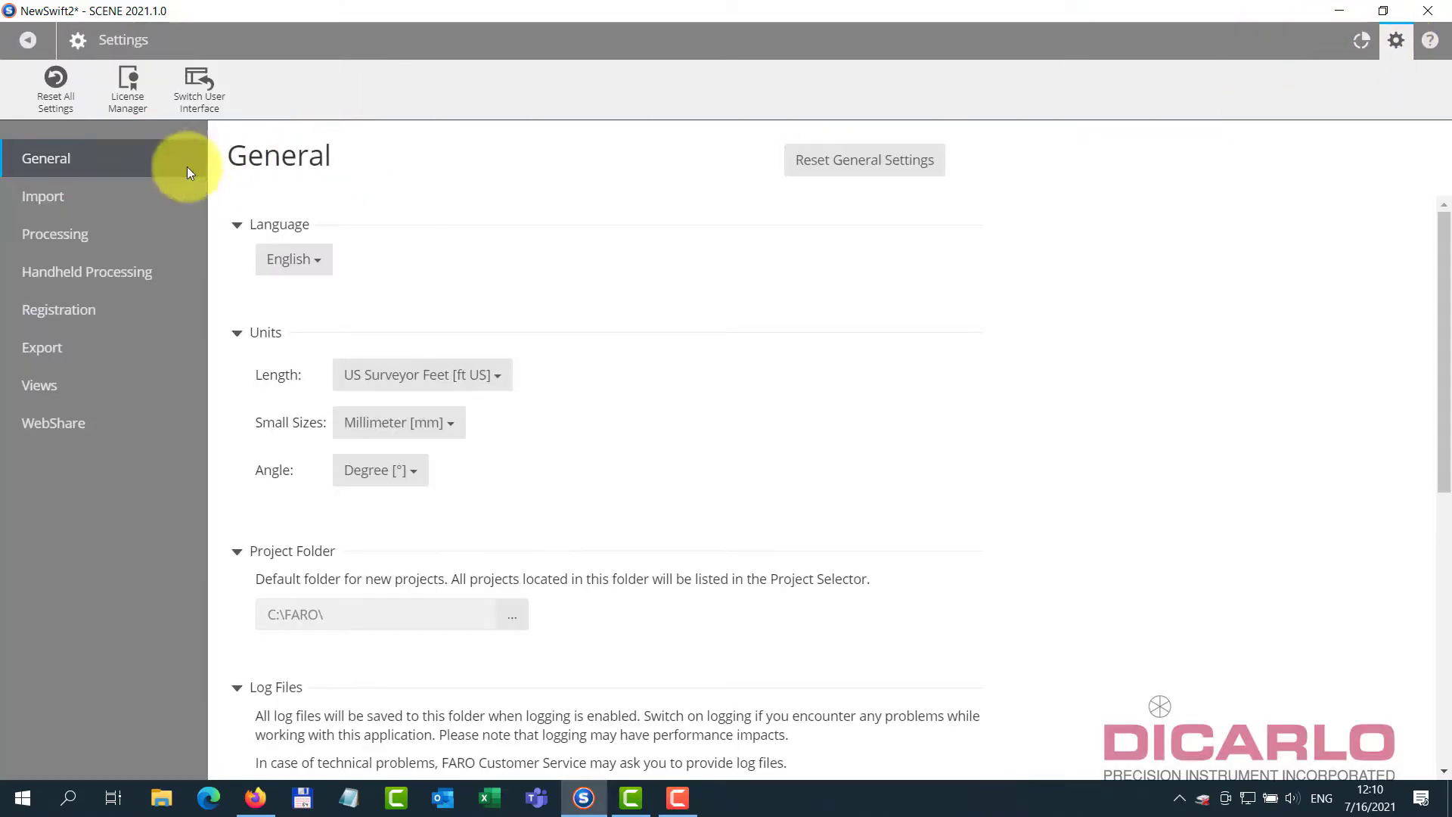
{"action": "left_click", "coordinate": [139, 89]}
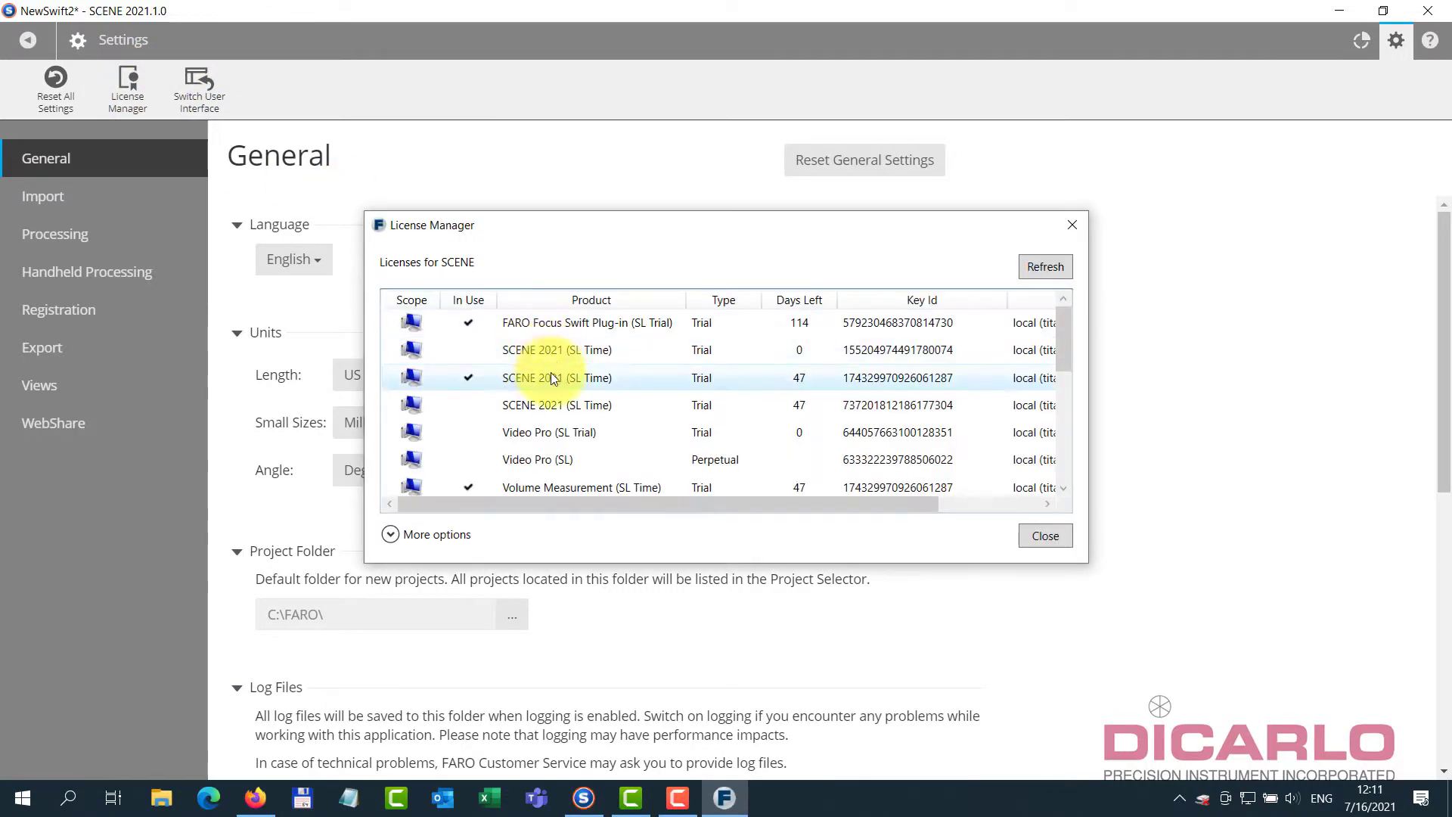
{"action": "mouse_move", "coordinate": [755, 318]}
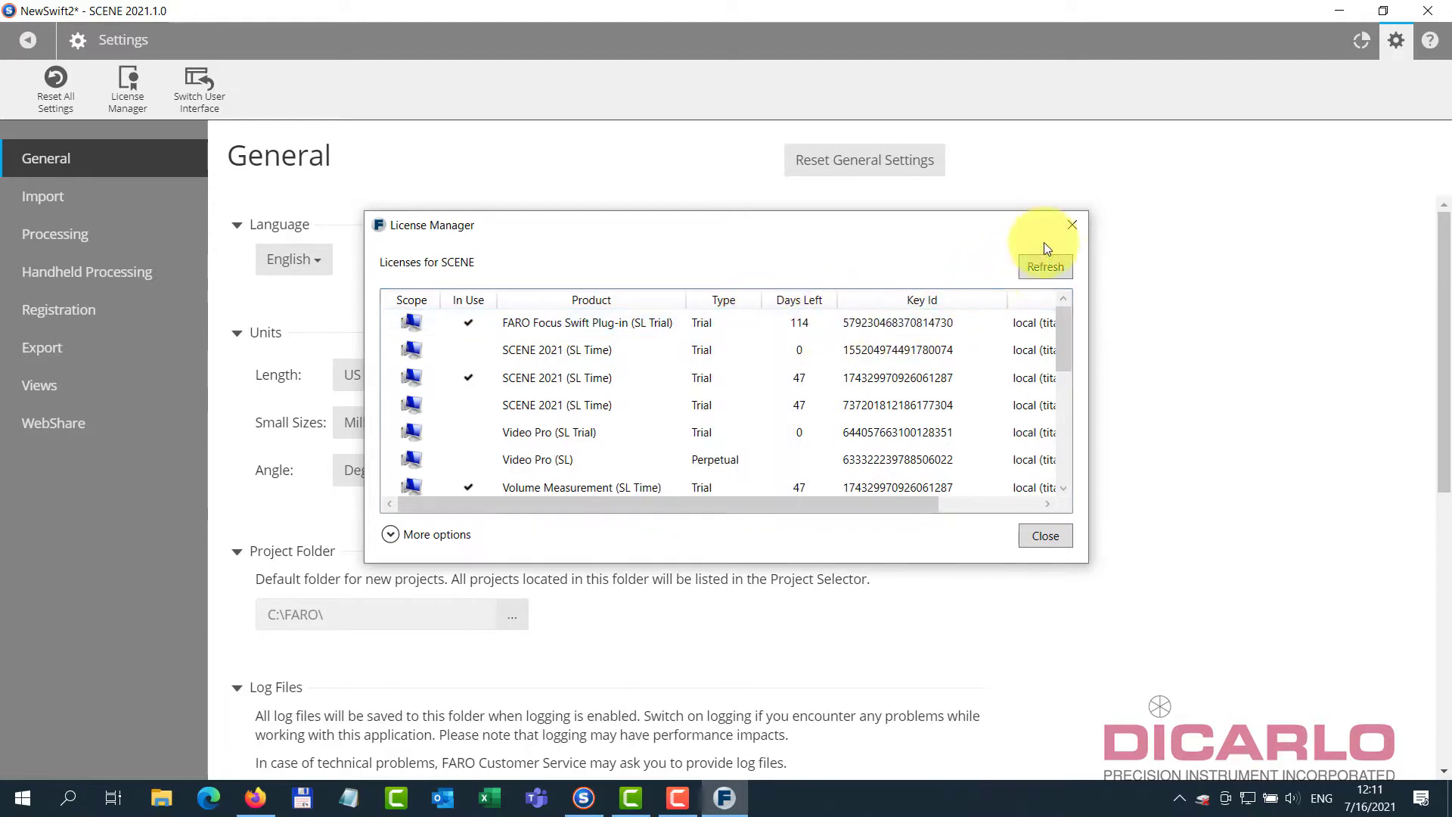
{"action": "left_click", "coordinate": [1071, 226]}
Preprocess the anchor scans of NewSwift2_Scan_001 from its context menu
{"action": "left_click", "coordinate": [30, 42]}
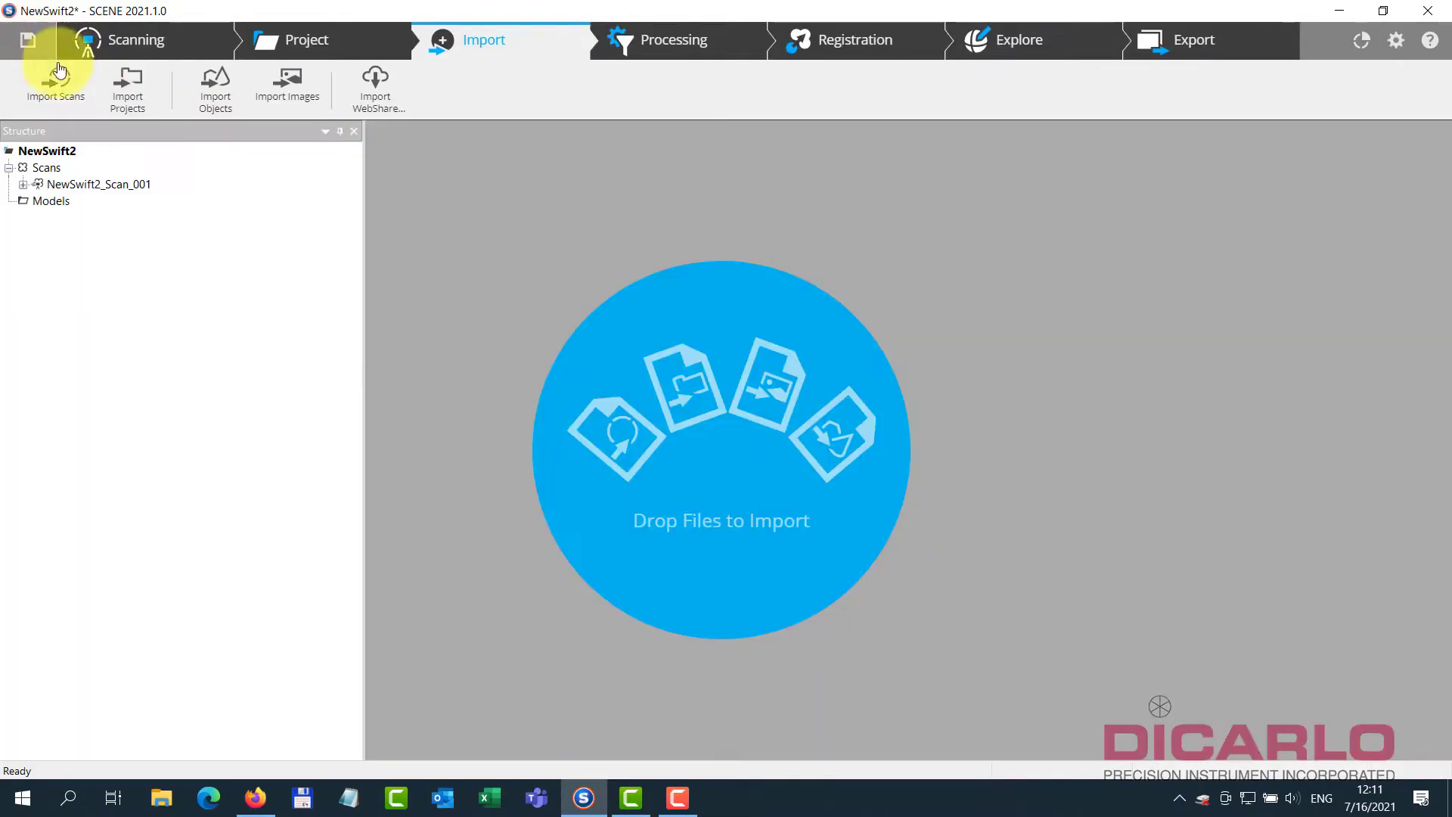
{"action": "right_click", "coordinate": [76, 184]}
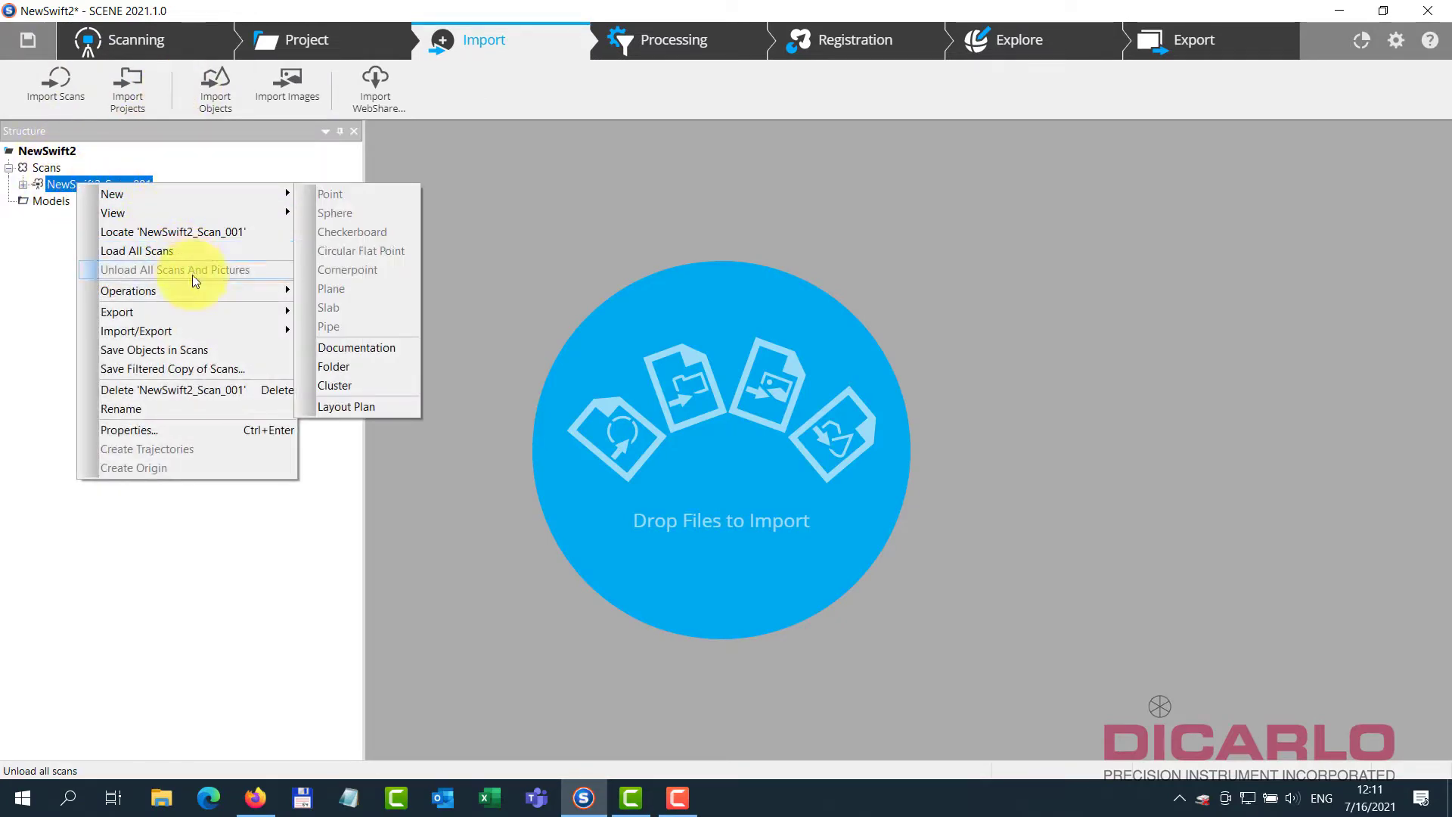
{"action": "mouse_move", "coordinate": [201, 289]}
{"action": "mouse_move", "coordinate": [383, 447]}
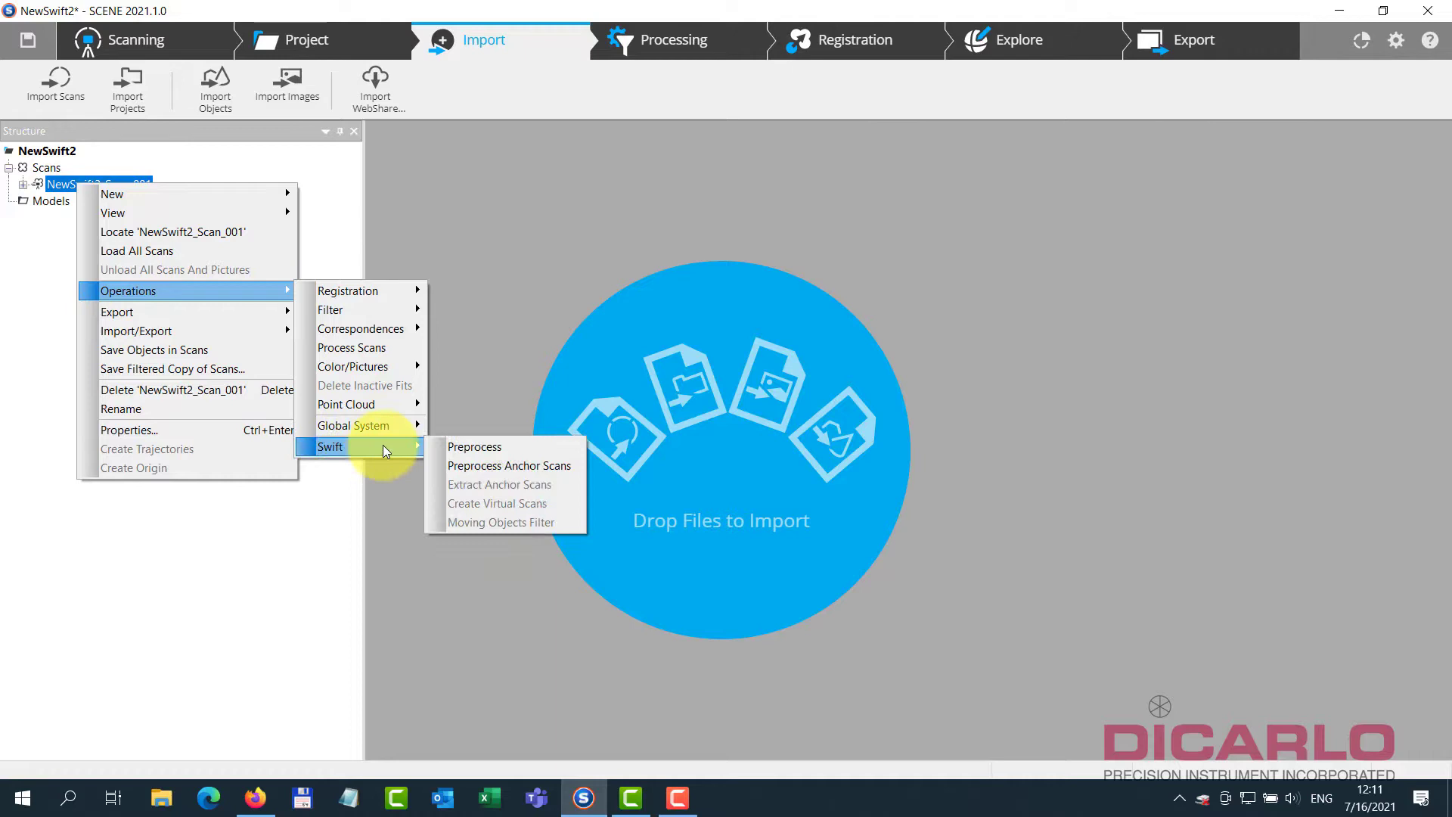
{"action": "left_click", "coordinate": [524, 466]}
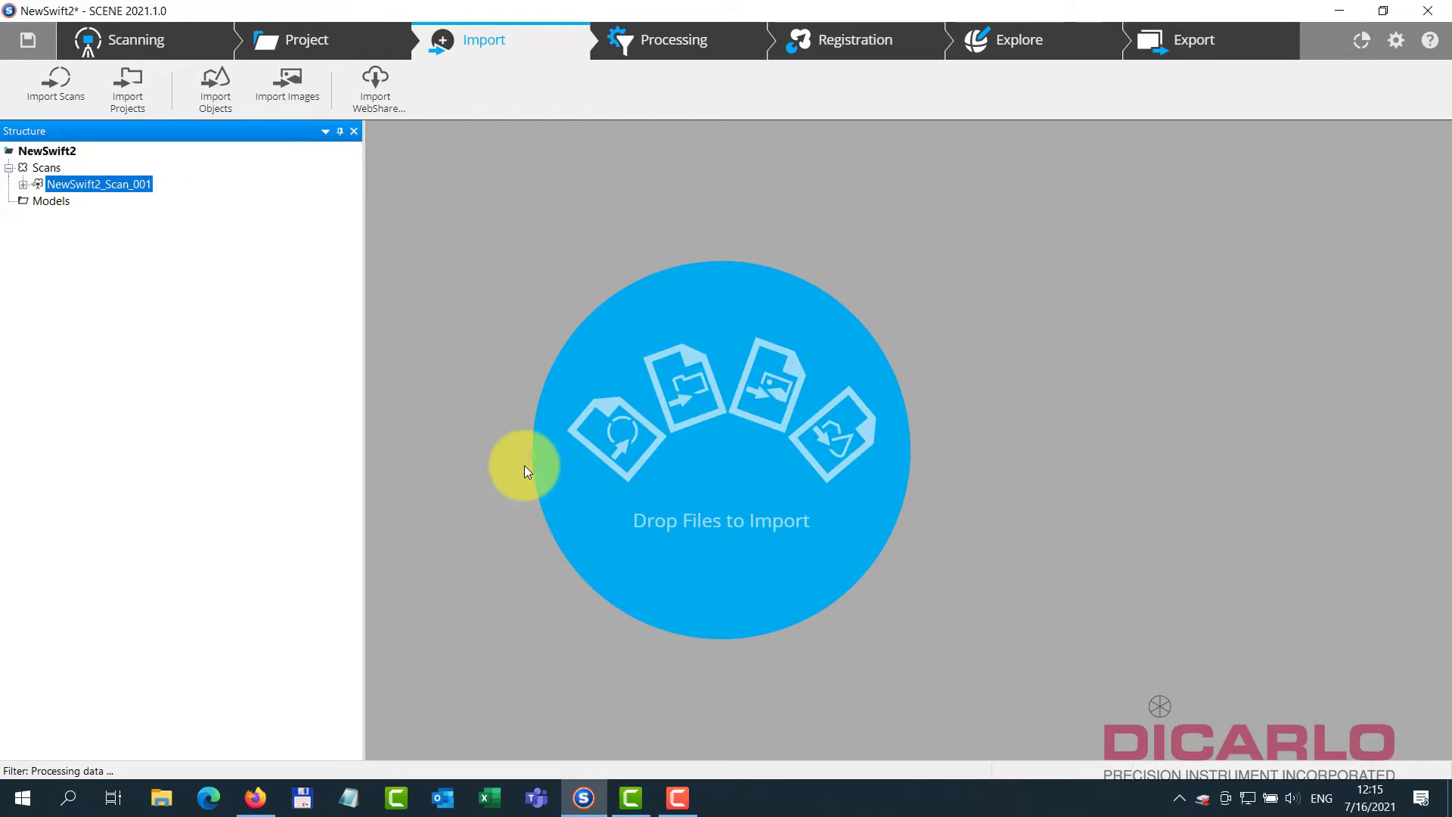
Expand NewSwift2_Scan_001 and inspect the seven anchor scans in the AnchorScans cluster
{"action": "left_click", "coordinate": [23, 184]}
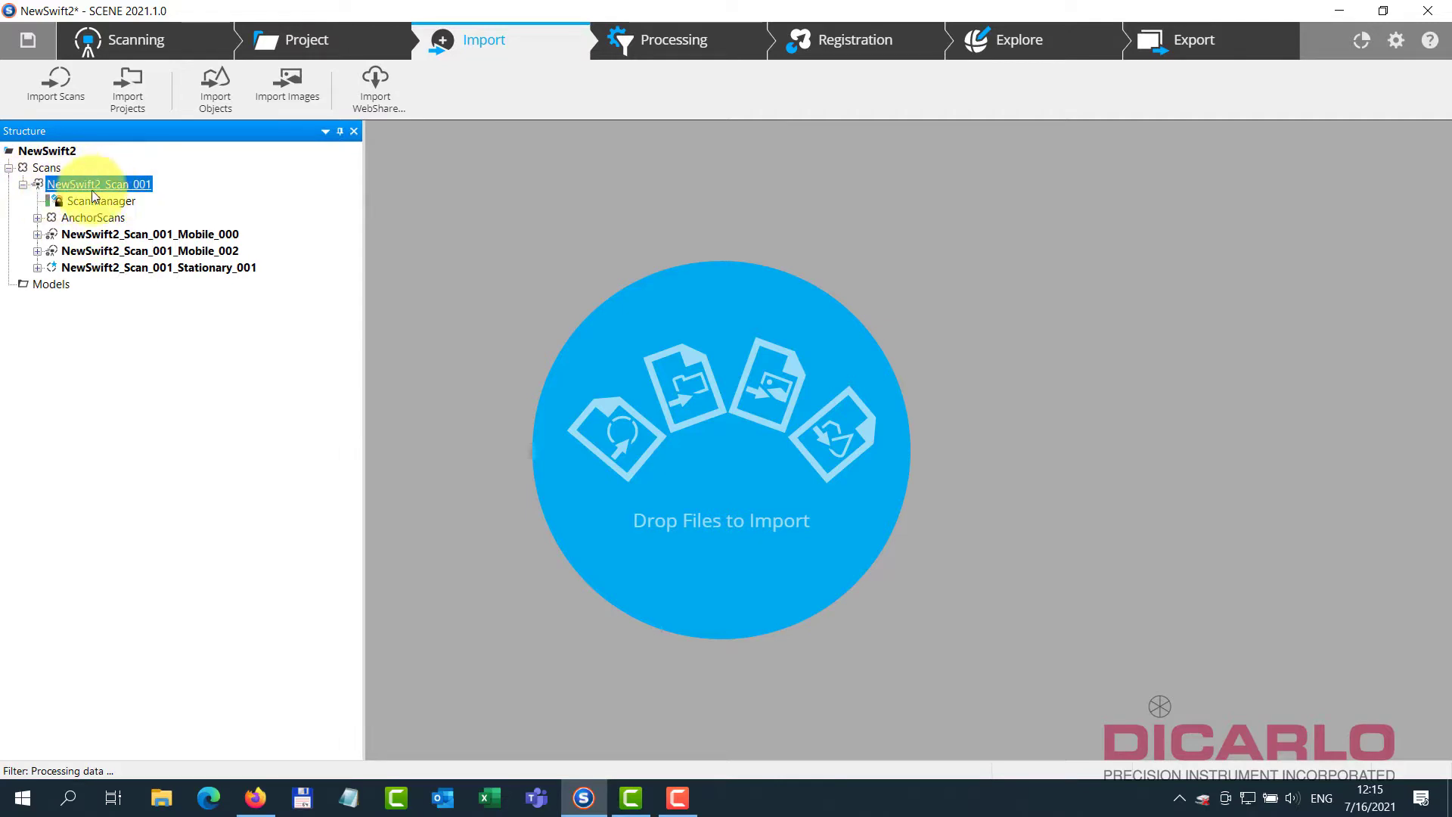
{"action": "left_click", "coordinate": [80, 219]}
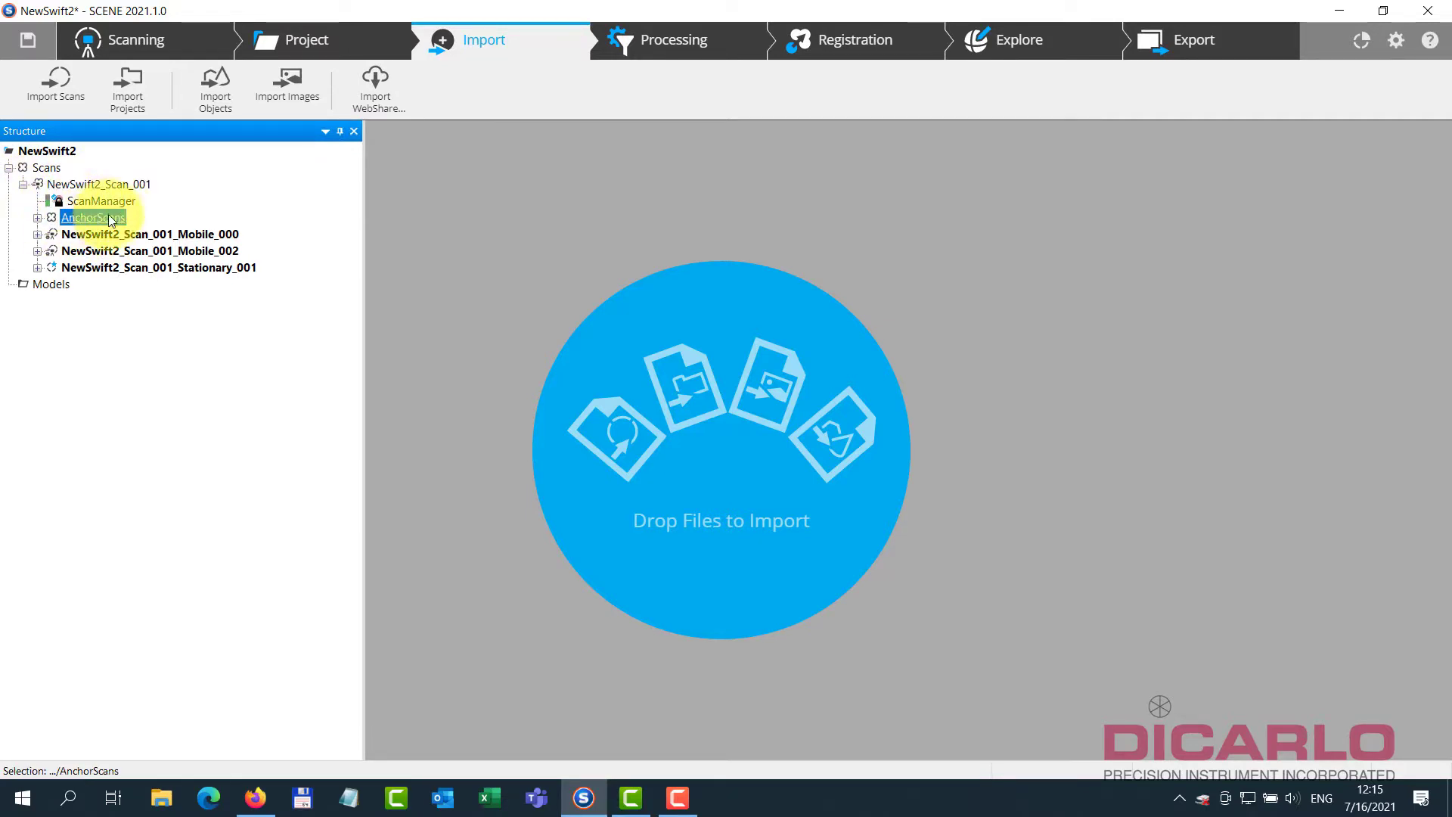
{"action": "left_click", "coordinate": [37, 218]}
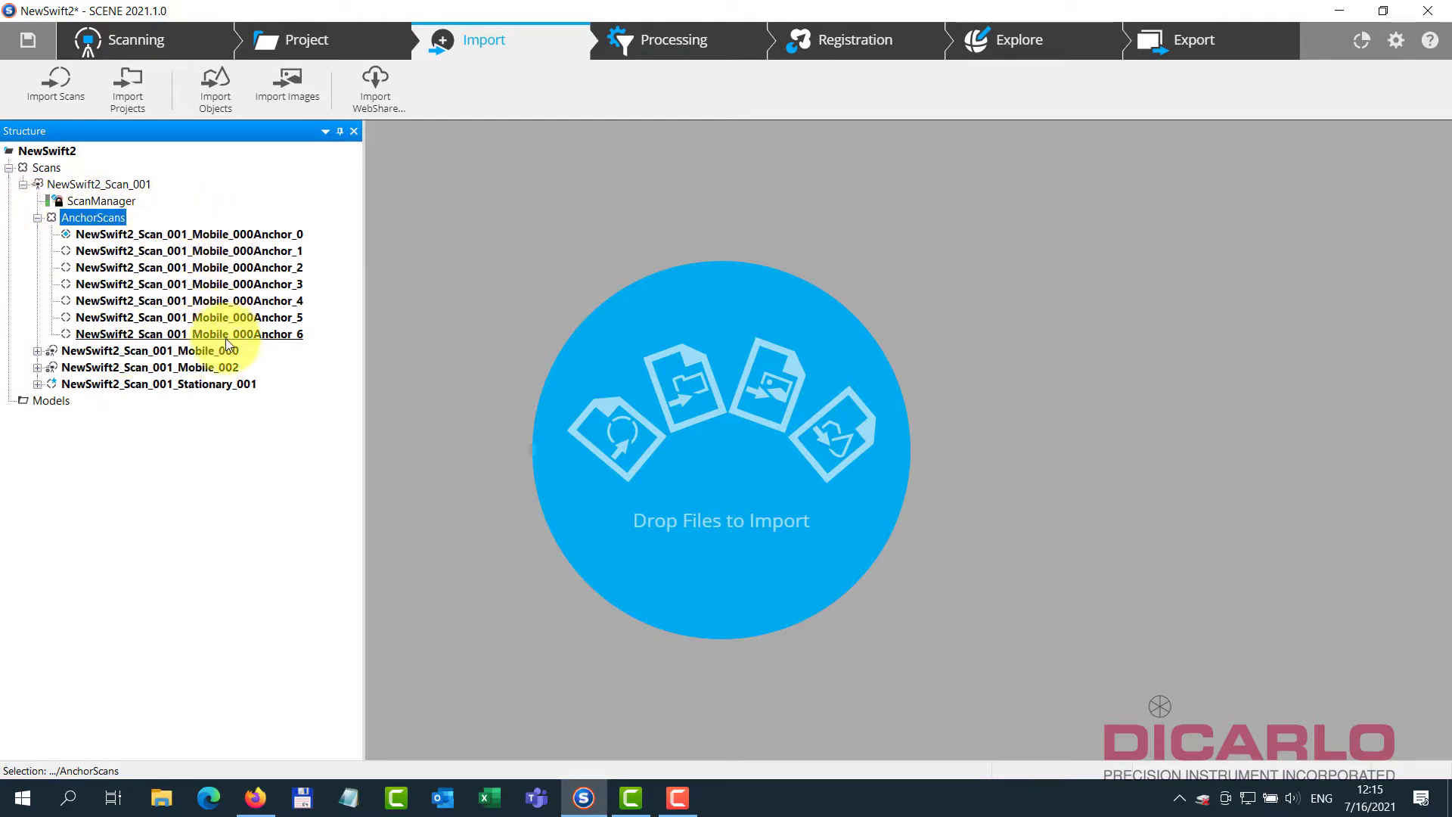
{"action": "left_click", "coordinate": [37, 217]}
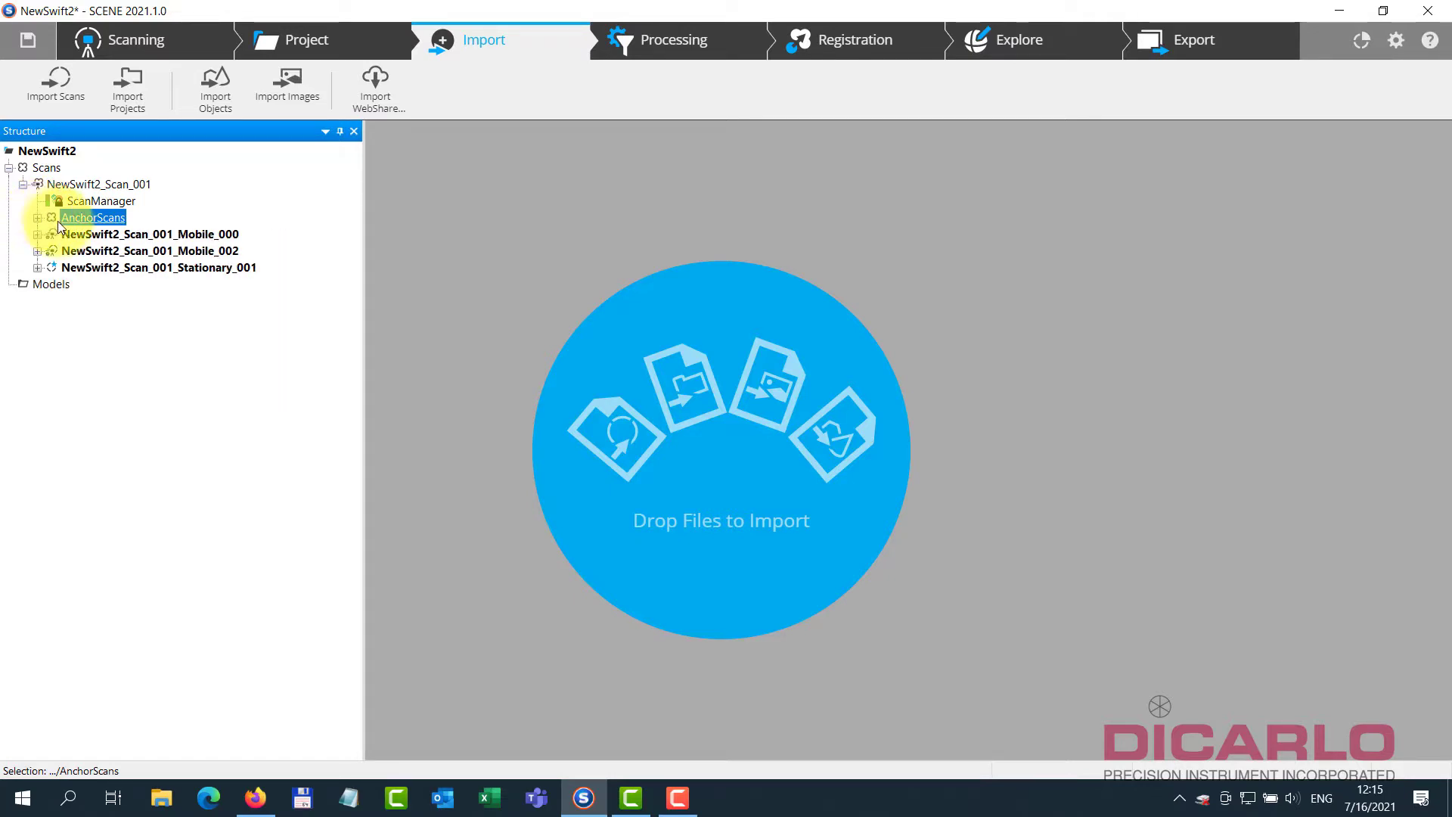
Delete the Mobile_000 and Mobile_002 scans together and confirm the deletion
{"action": "left_click", "coordinate": [105, 238]}
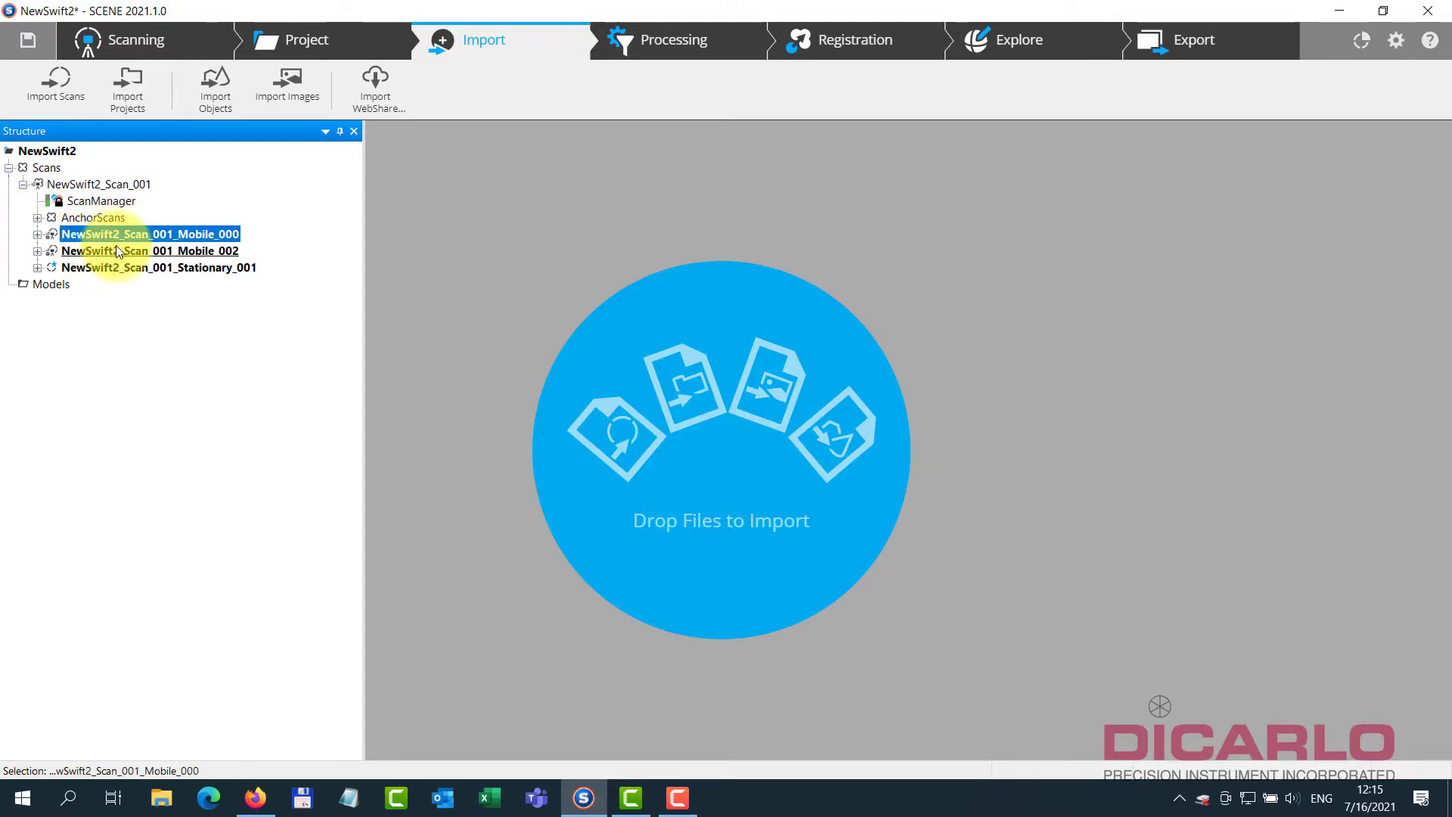
{"action": "left_click", "coordinate": [118, 245], "text": "ctrl"}
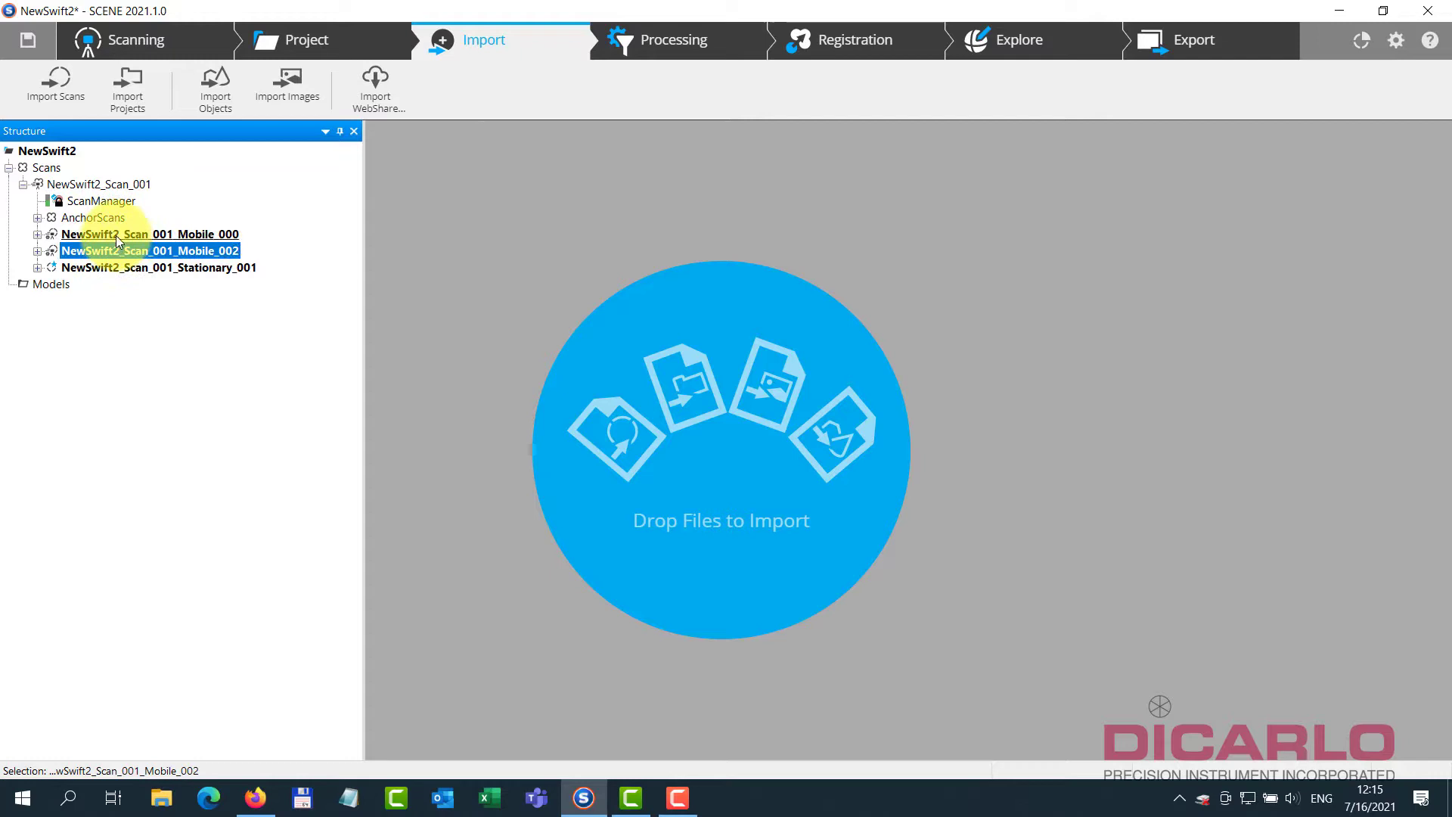
{"action": "left_click", "coordinate": [118, 245]}
{"action": "left_click", "coordinate": [119, 241]}
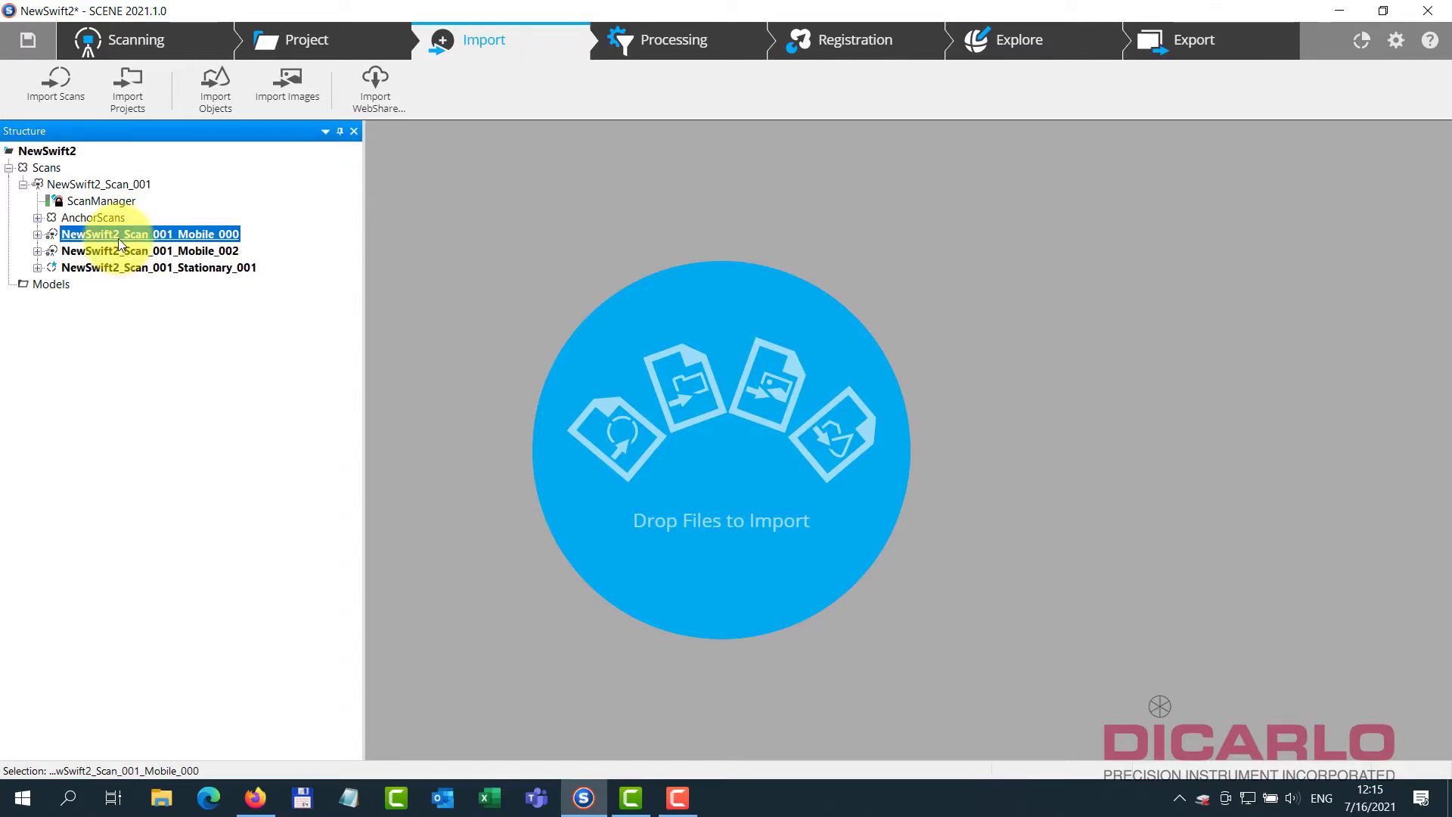
{"action": "left_click", "coordinate": [161, 249], "text": "ctrl"}
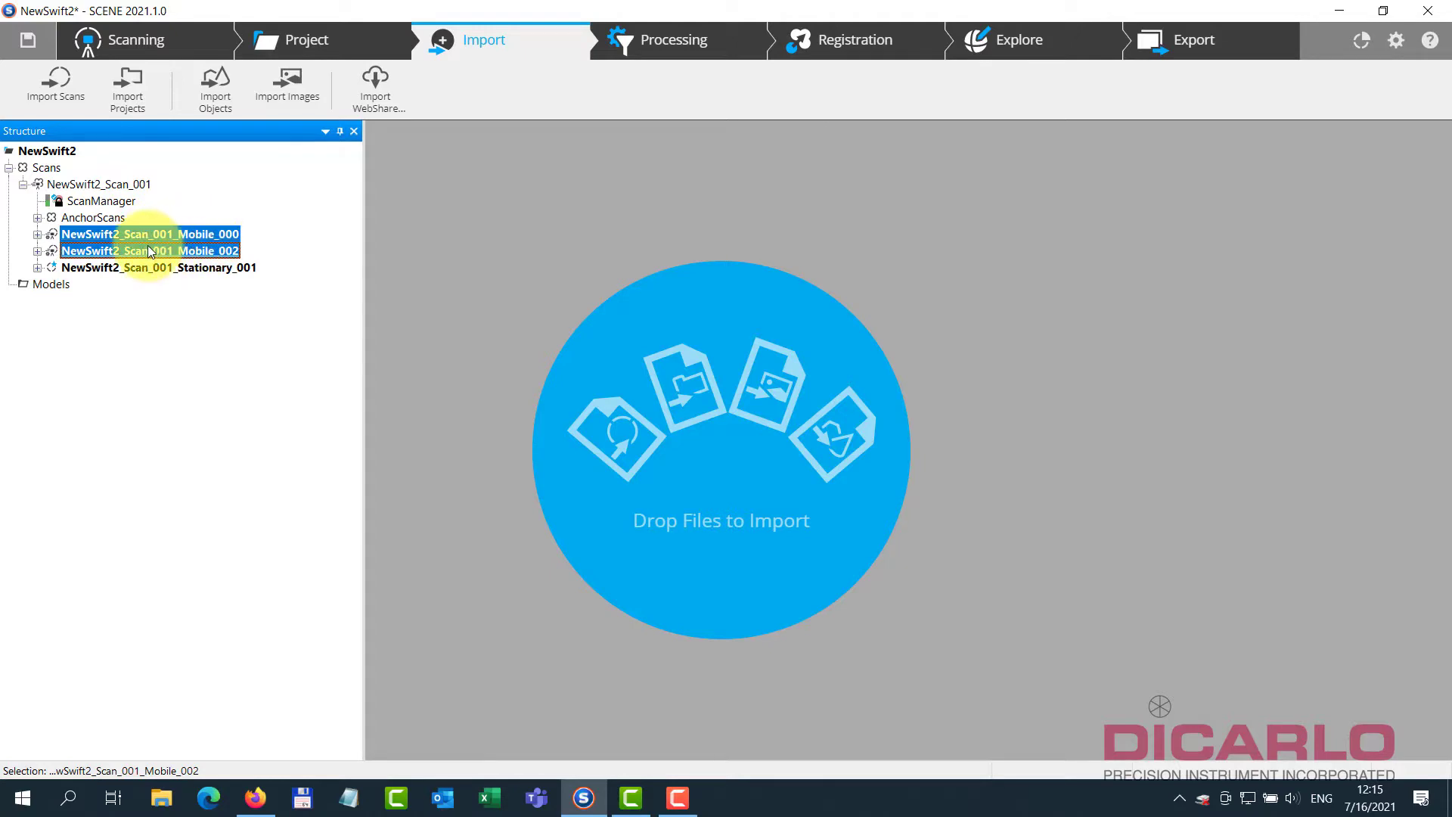
{"action": "right_click", "coordinate": [148, 245]}
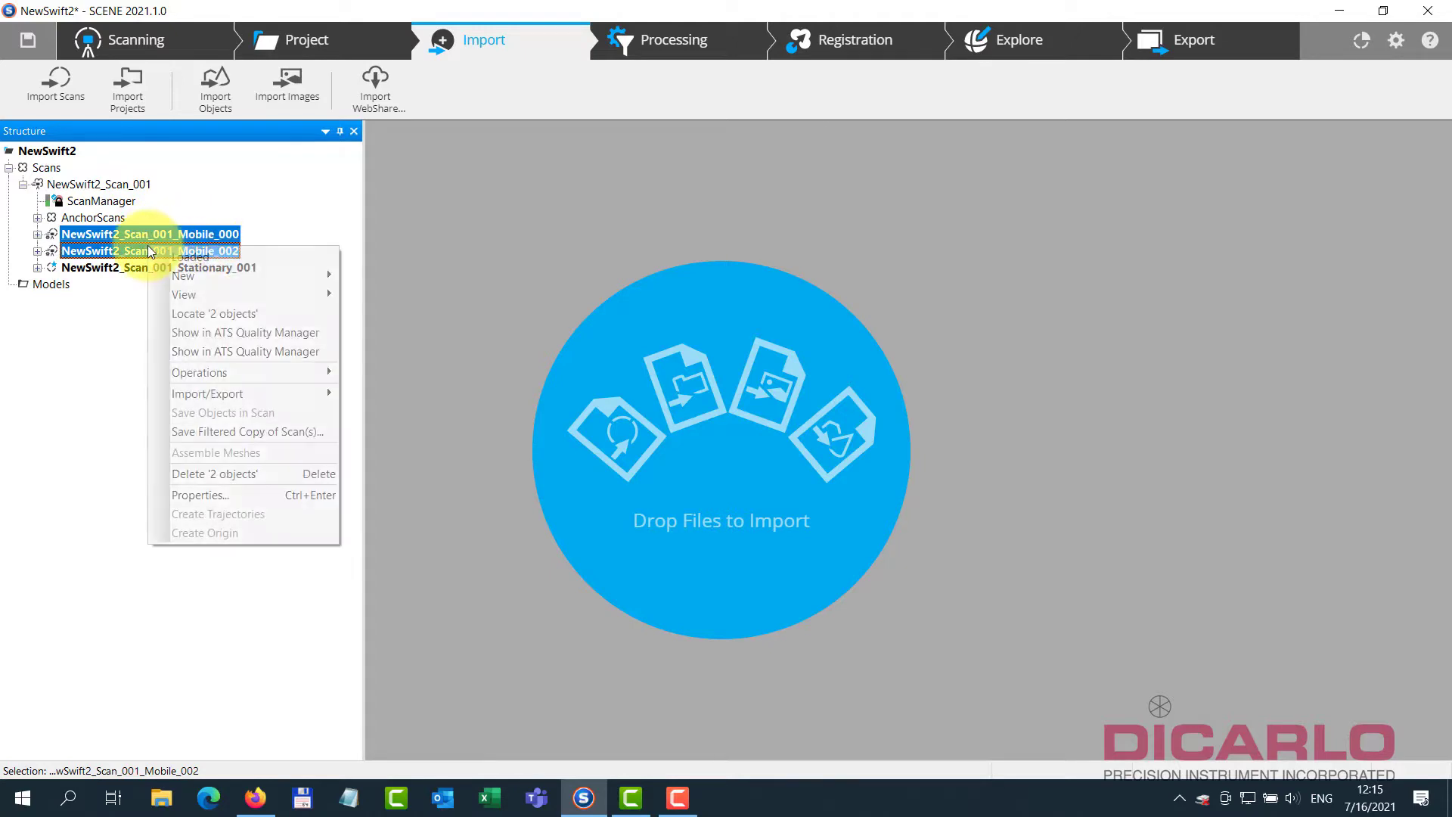
{"action": "left_click", "coordinate": [226, 474]}
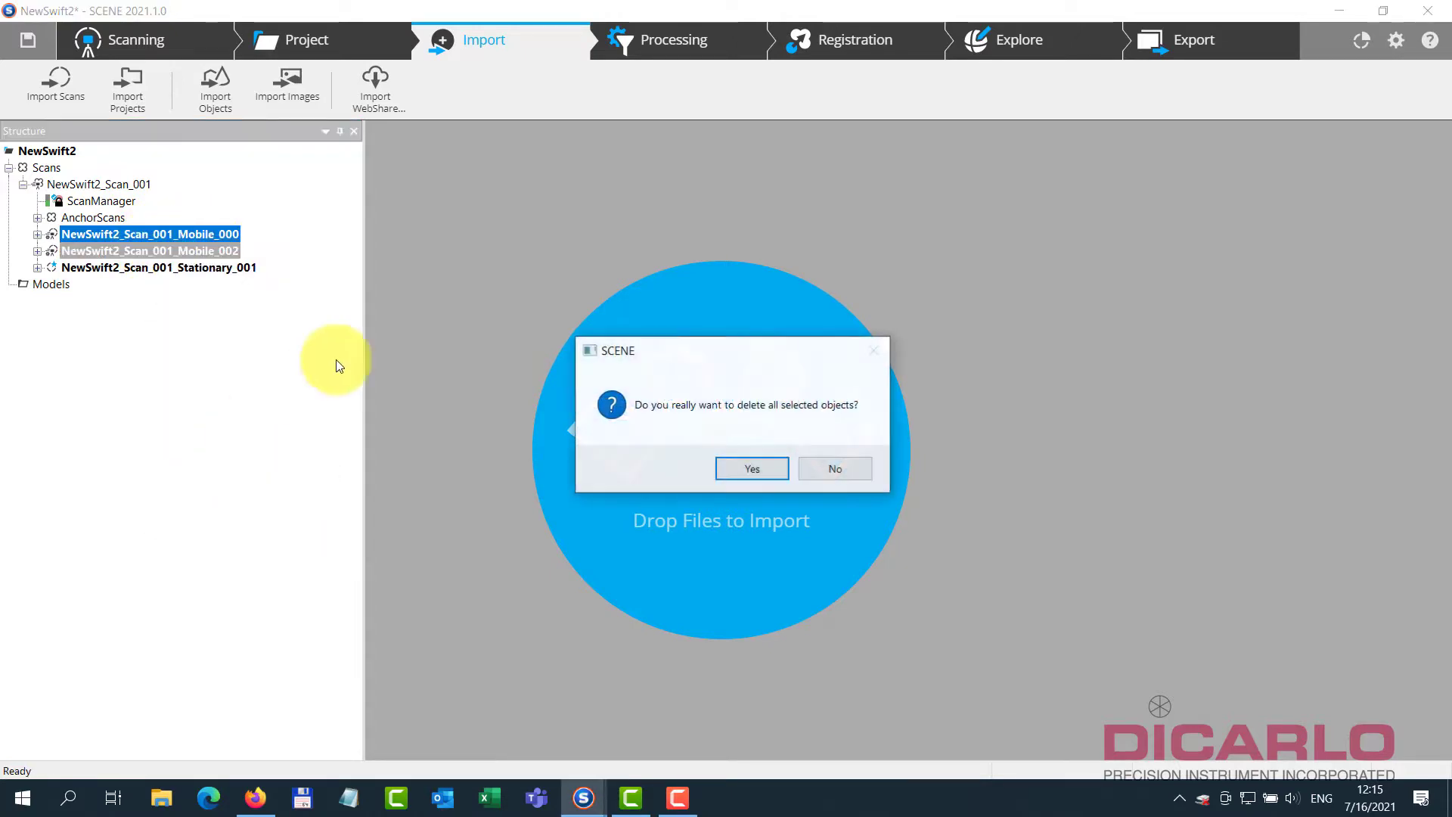
{"action": "left_click", "coordinate": [839, 470]}
{"action": "right_click", "coordinate": [151, 253]}
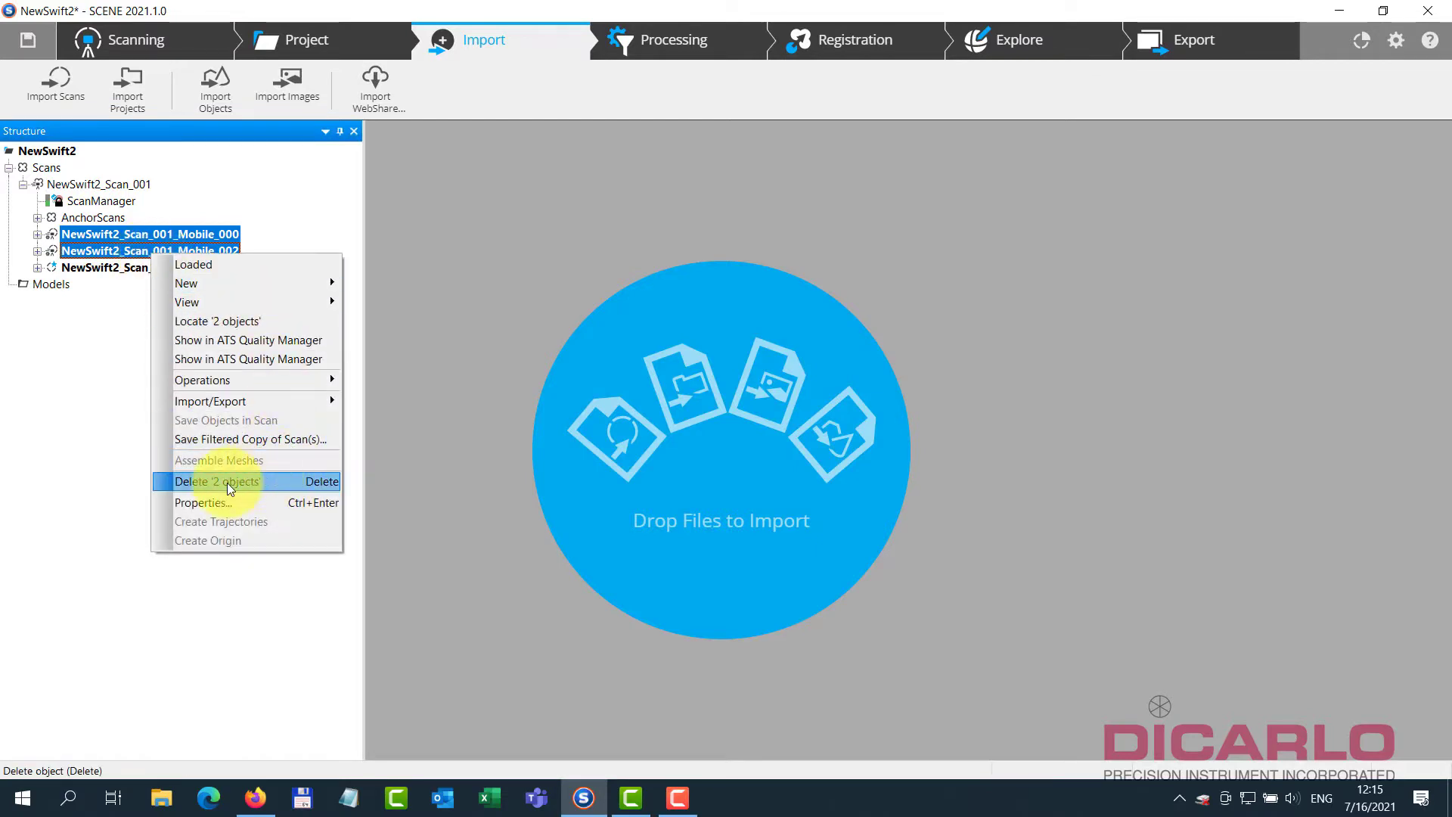
{"action": "left_click", "coordinate": [260, 481]}
{"action": "left_click", "coordinate": [732, 472]}
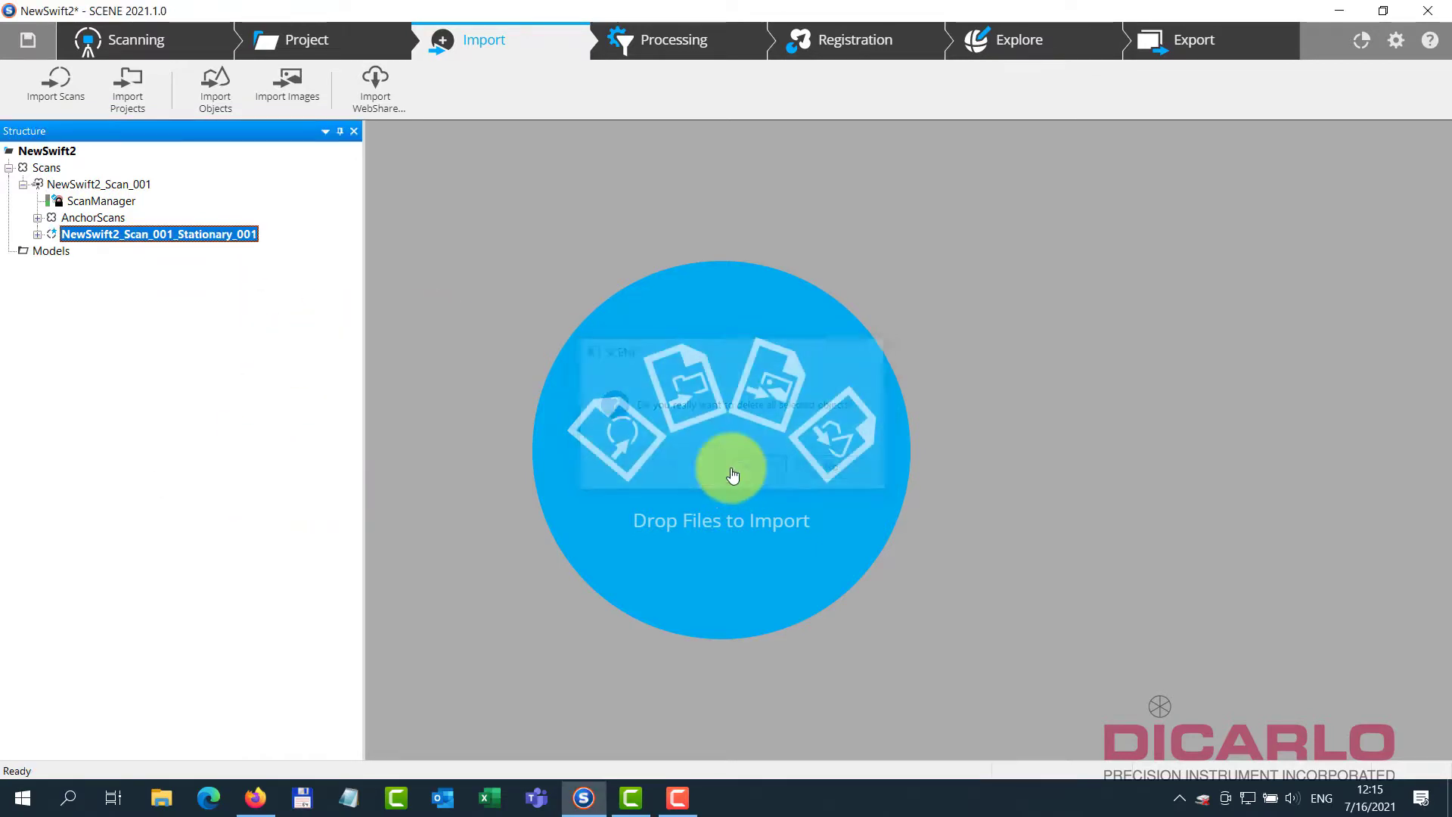
Move NewSwift2_Scan_001_Stationary_001 into the expanded AnchorScans cluster beside Anchor_0 to Anchor_6
{"action": "left_click", "coordinate": [79, 217]}
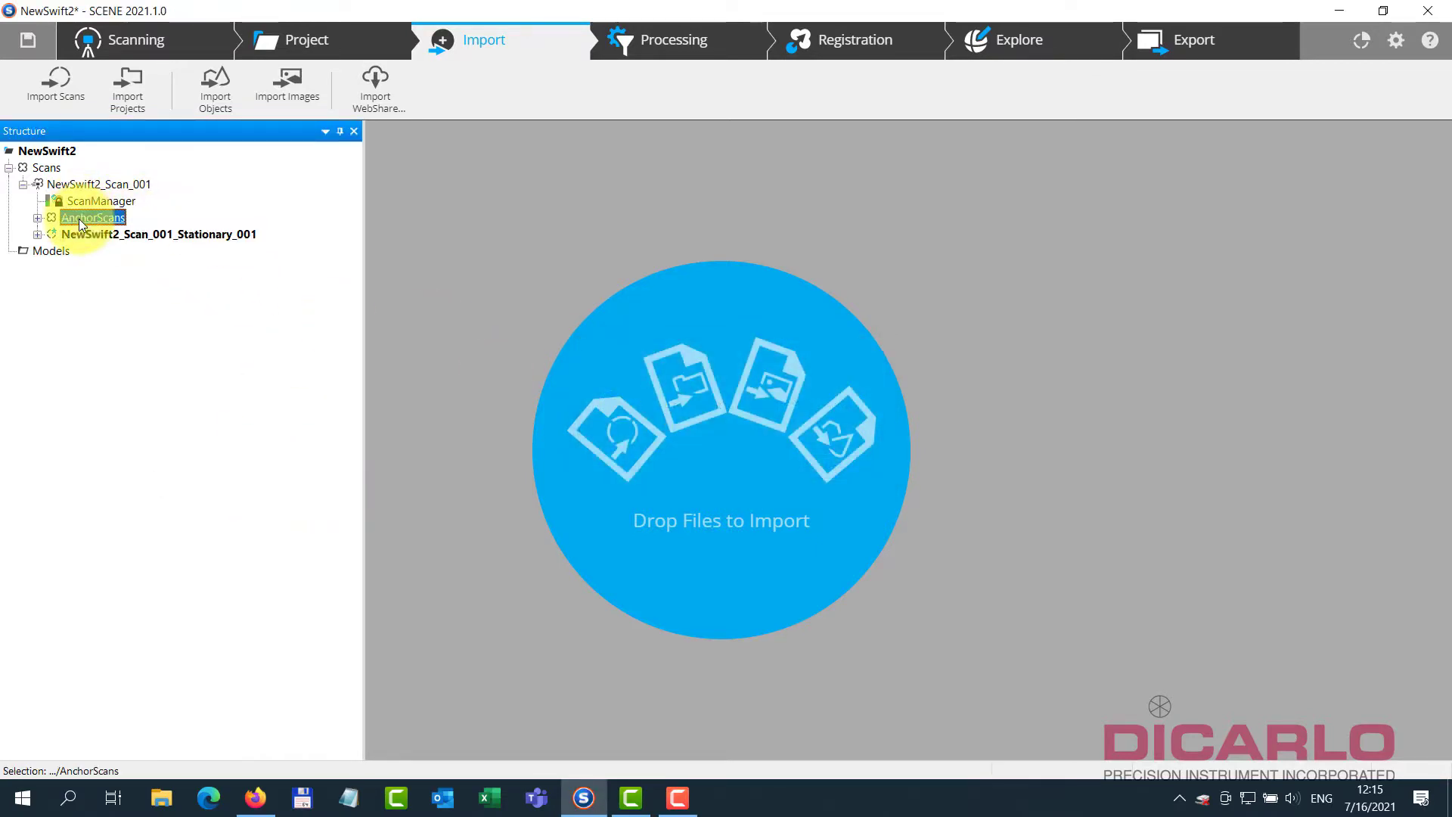
{"action": "left_click", "coordinate": [37, 216]}
{"action": "left_click", "coordinate": [209, 353]}
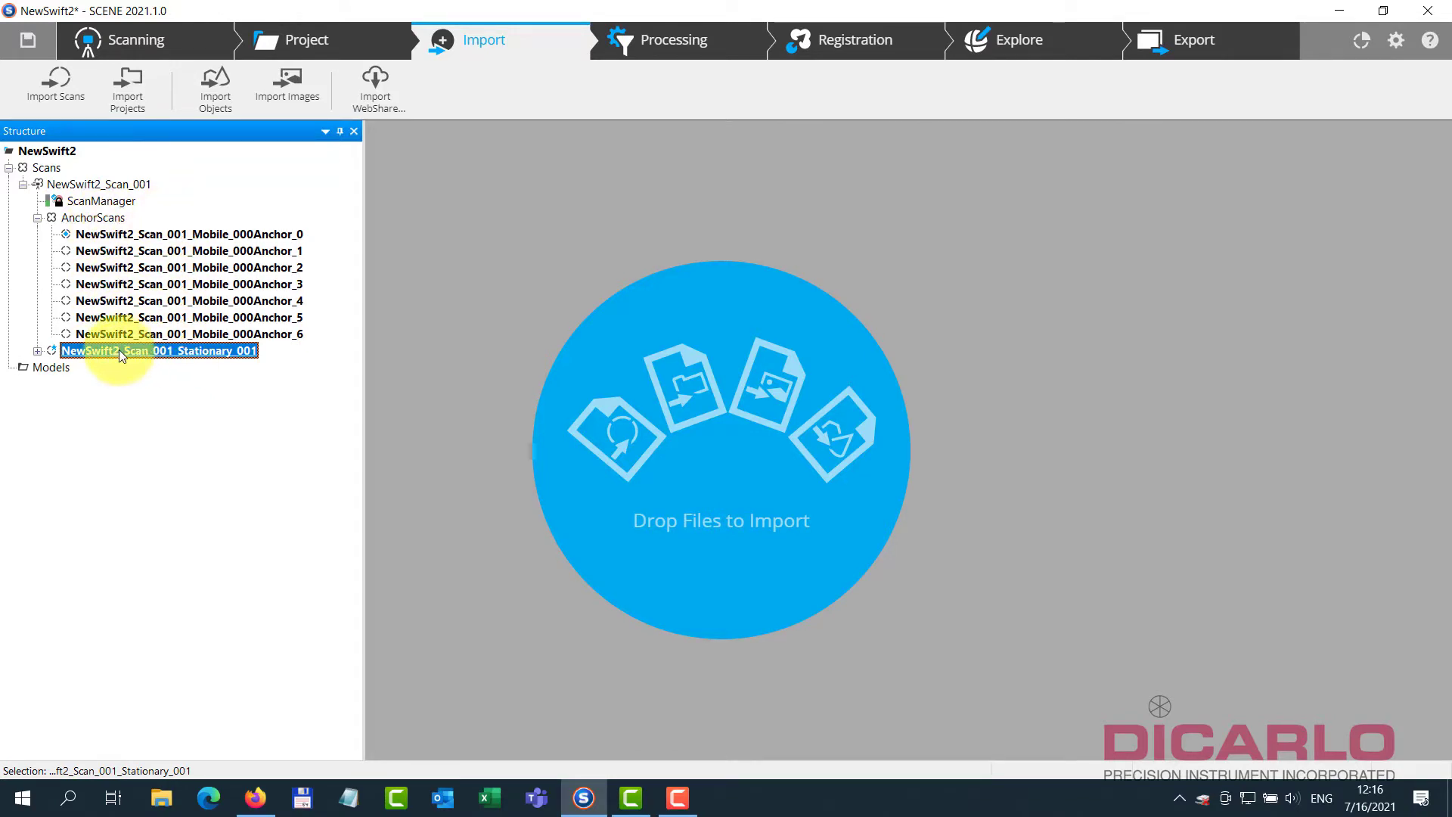
{"action": "left_click_drag", "start_coordinate": [93, 351], "coordinate": [109, 245]}
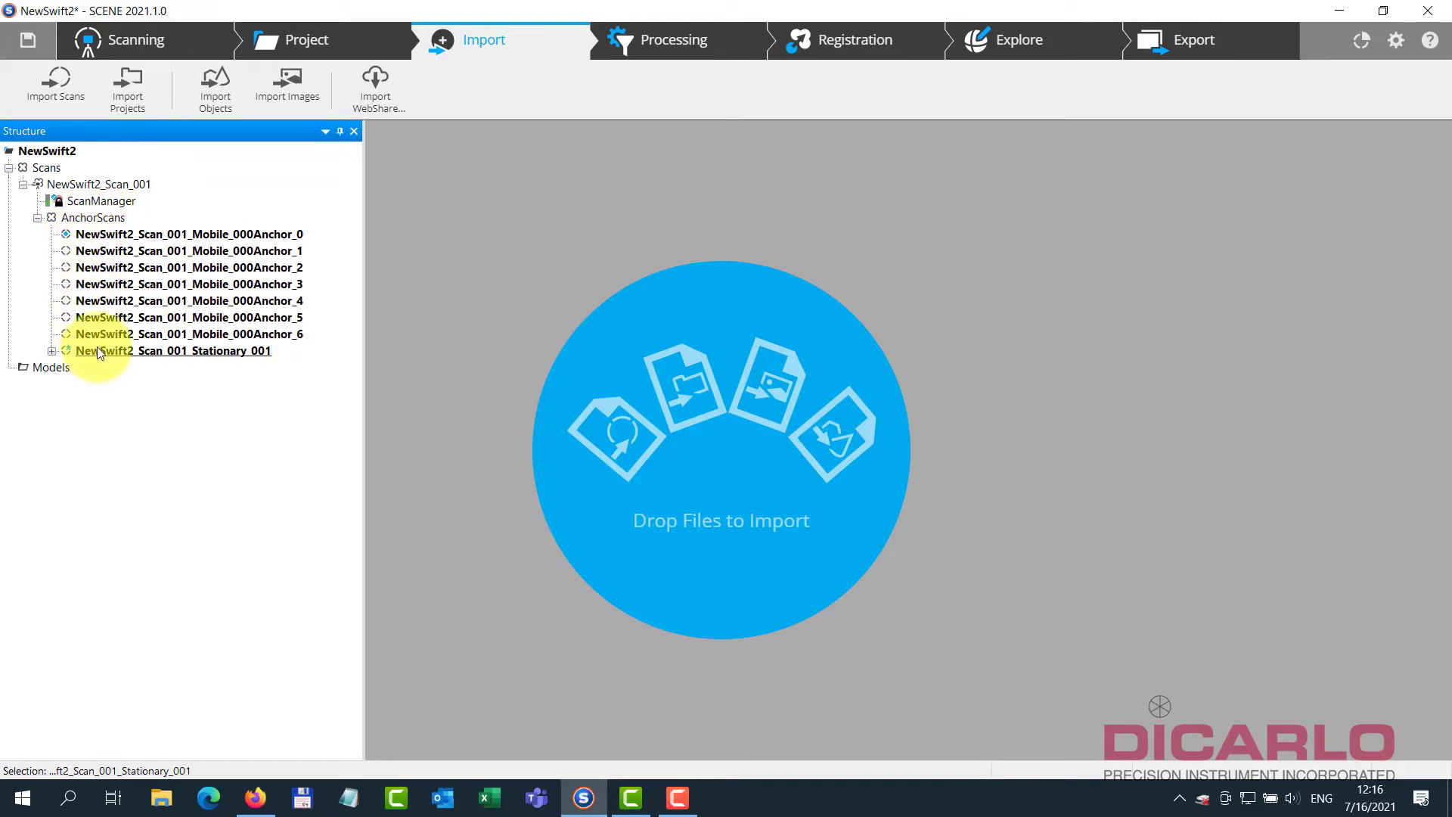
{"action": "left_click", "coordinate": [129, 236]}
{"action": "left_click_drag", "start_coordinate": [130, 248], "coordinate": [215, 361]}
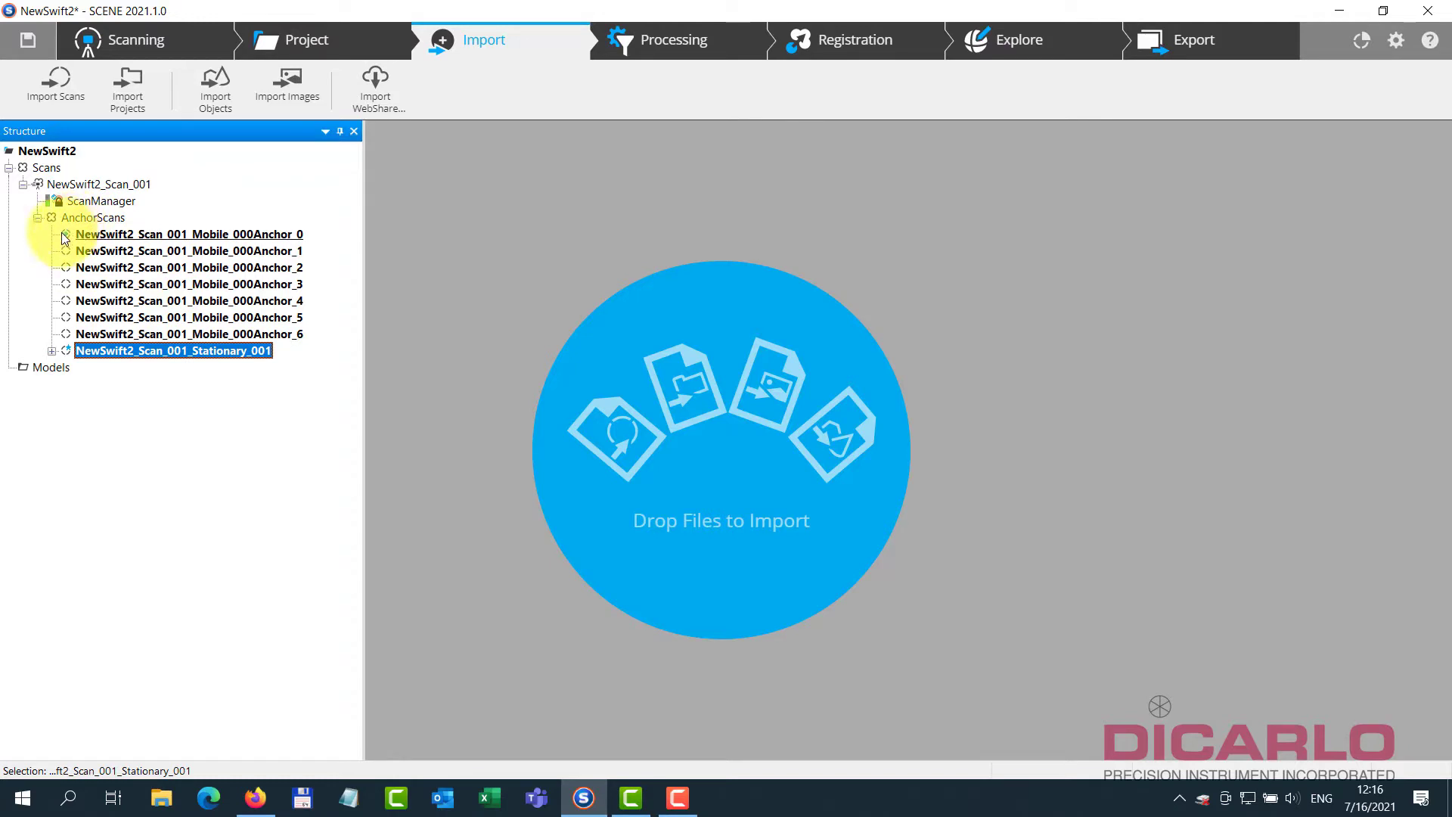
Set Stationary_001 as the Registration reference scan, confirming it replaces Anchor_0
{"action": "right_click", "coordinate": [95, 351]}
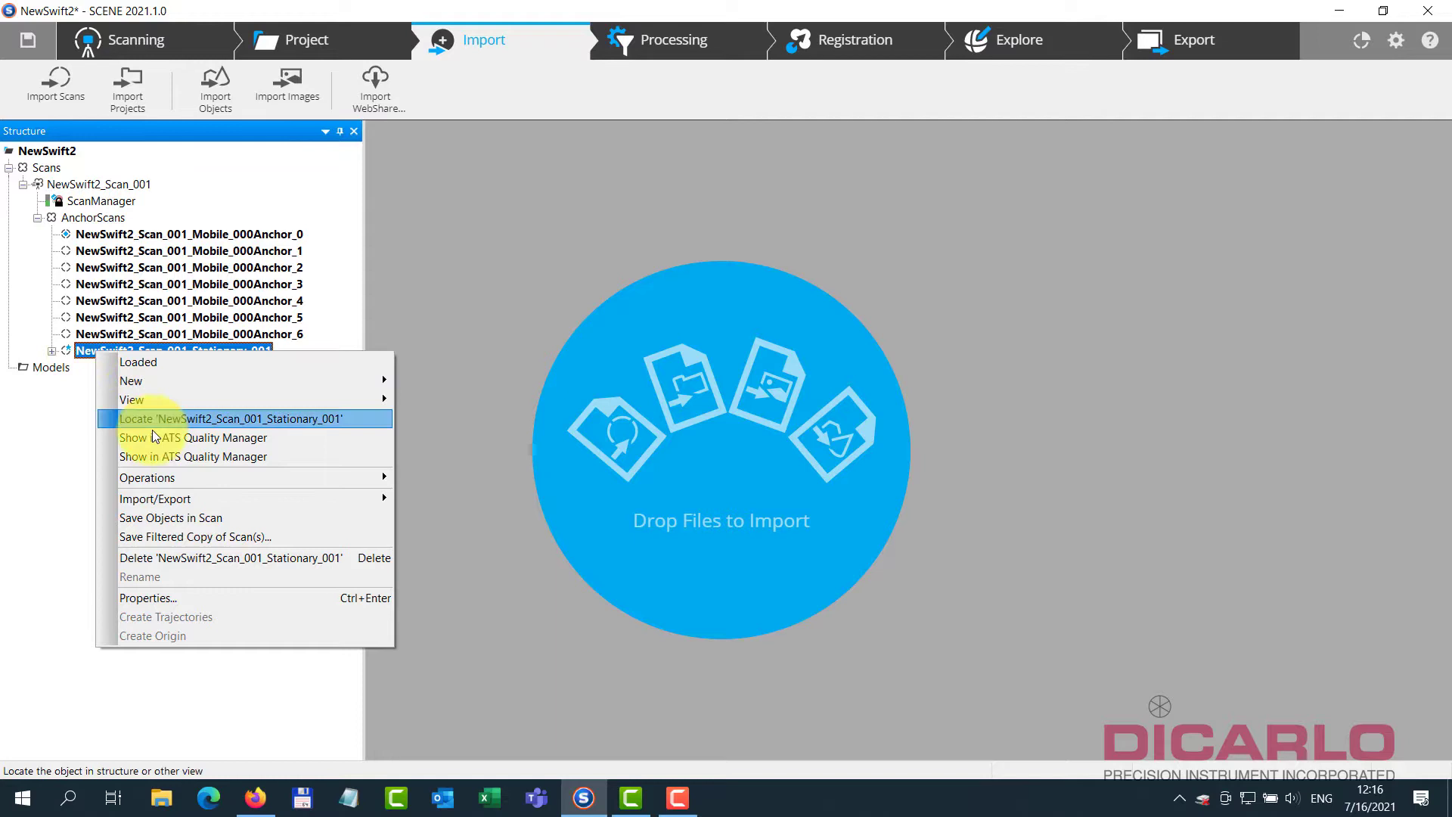
{"action": "mouse_move", "coordinate": [307, 476]}
{"action": "mouse_move", "coordinate": [459, 478]}
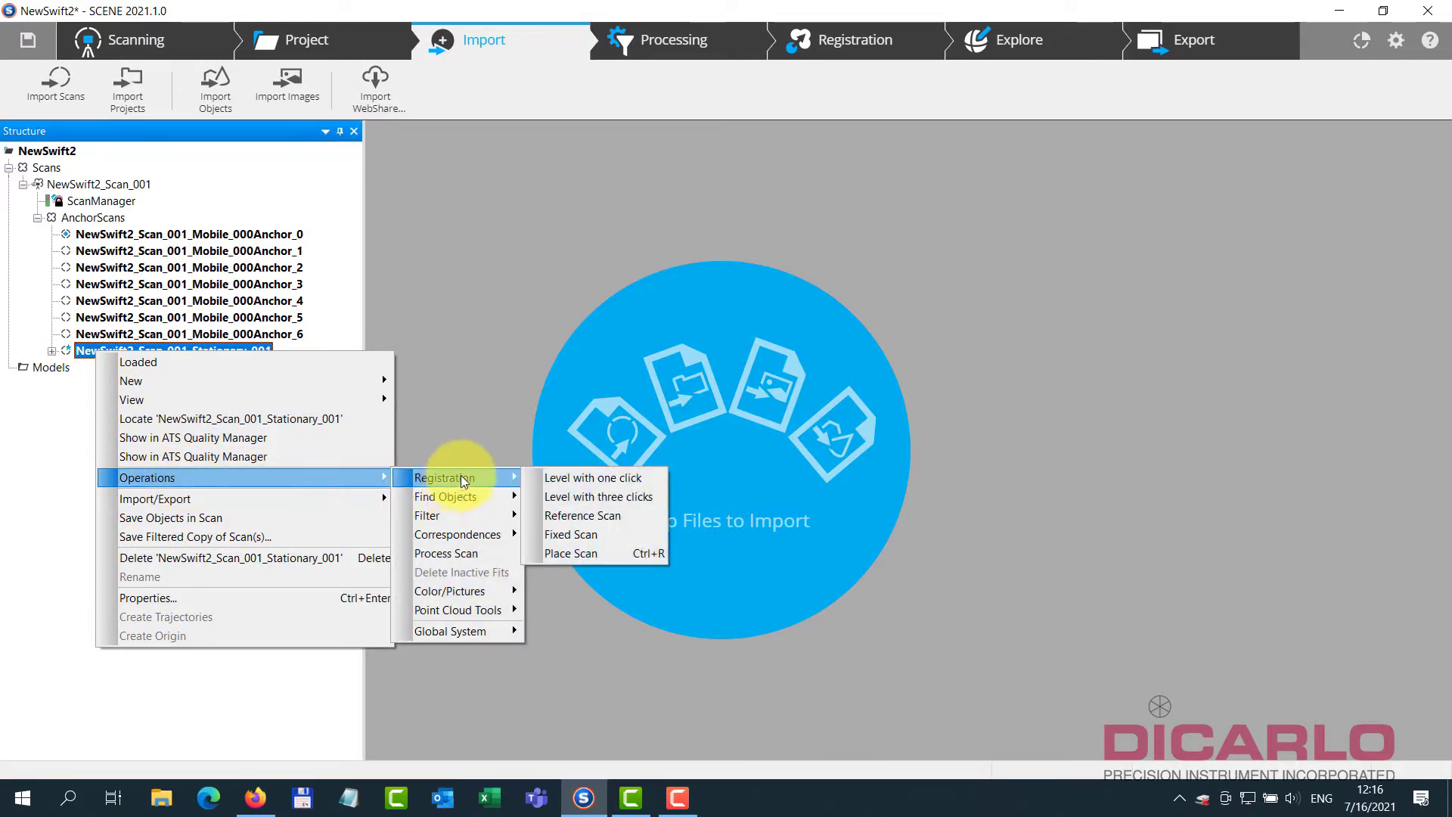
{"action": "left_click", "coordinate": [605, 518]}
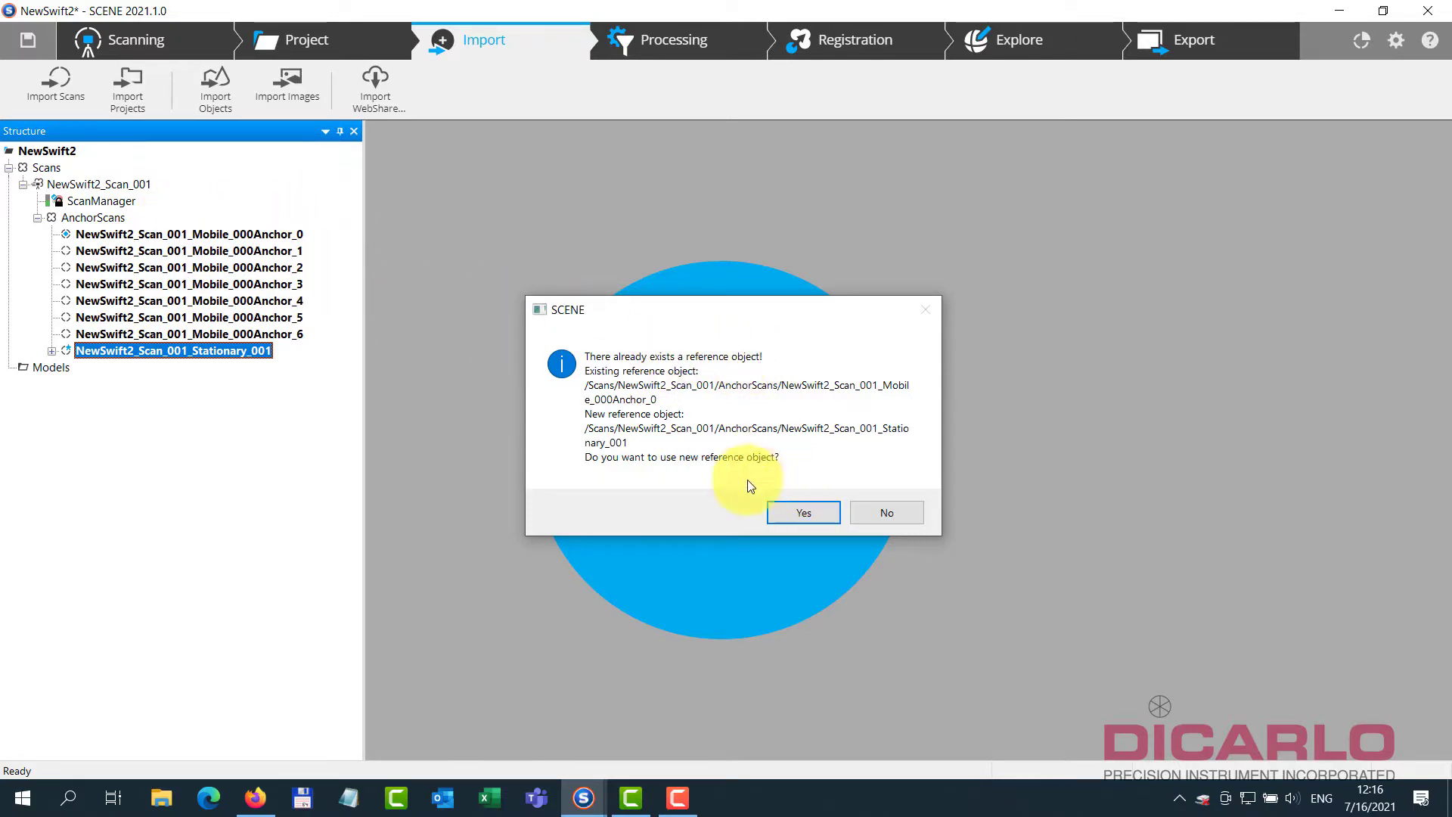
{"action": "left_click", "coordinate": [804, 513]}
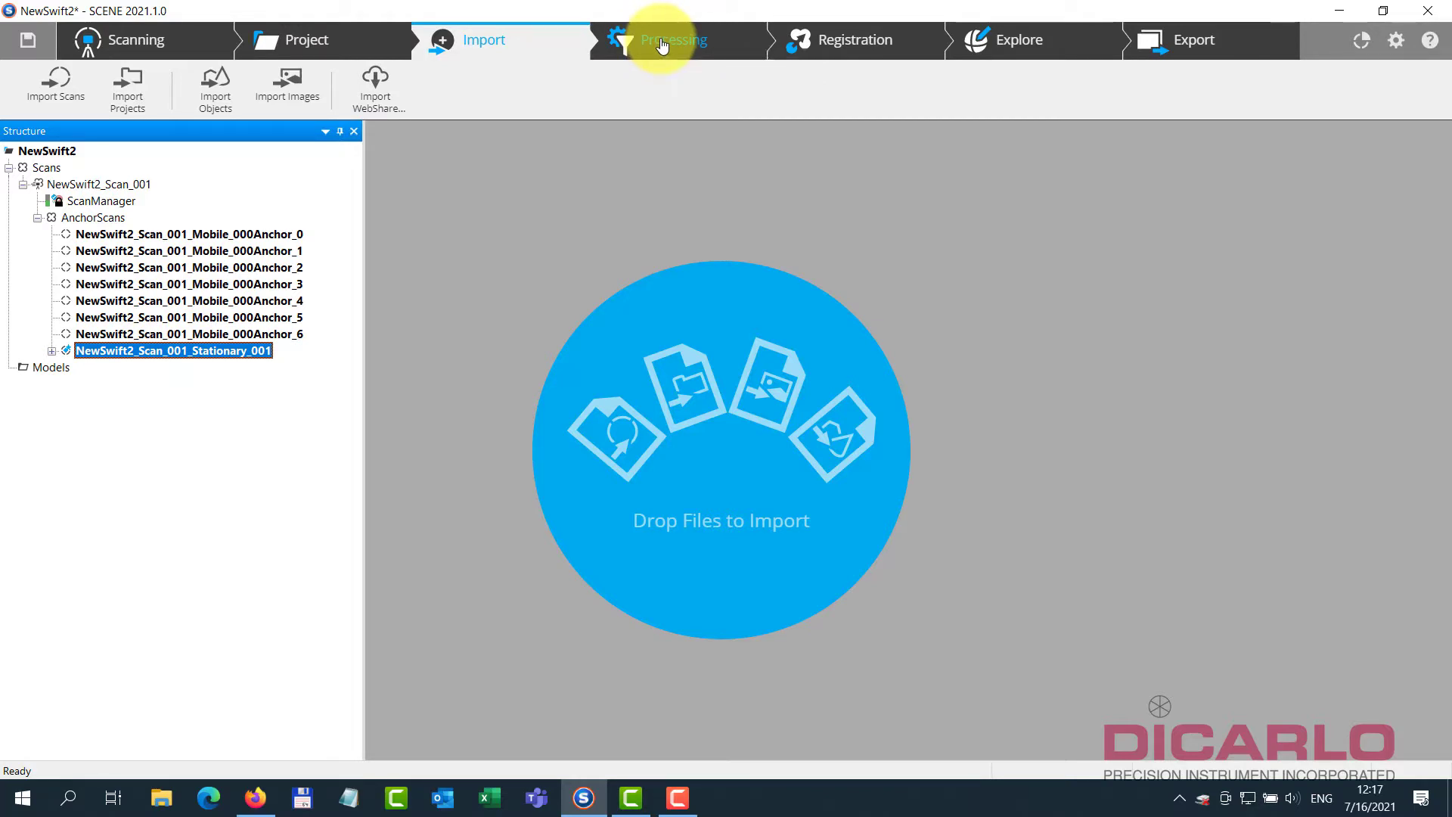
Select the whole AnchorScans cluster as the scans to process
{"action": "left_click", "coordinate": [665, 49]}
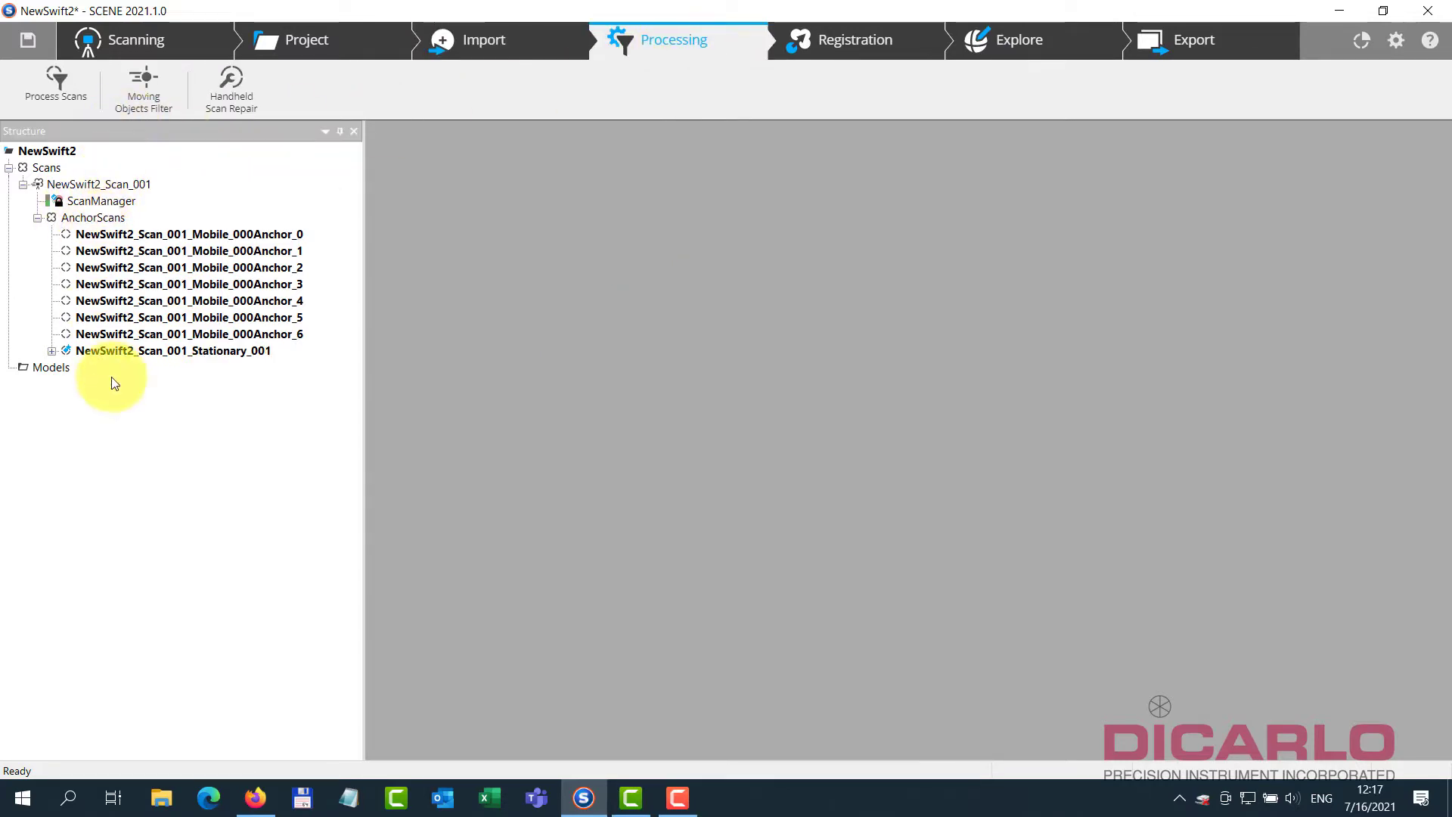
{"action": "left_click", "coordinate": [57, 83]}
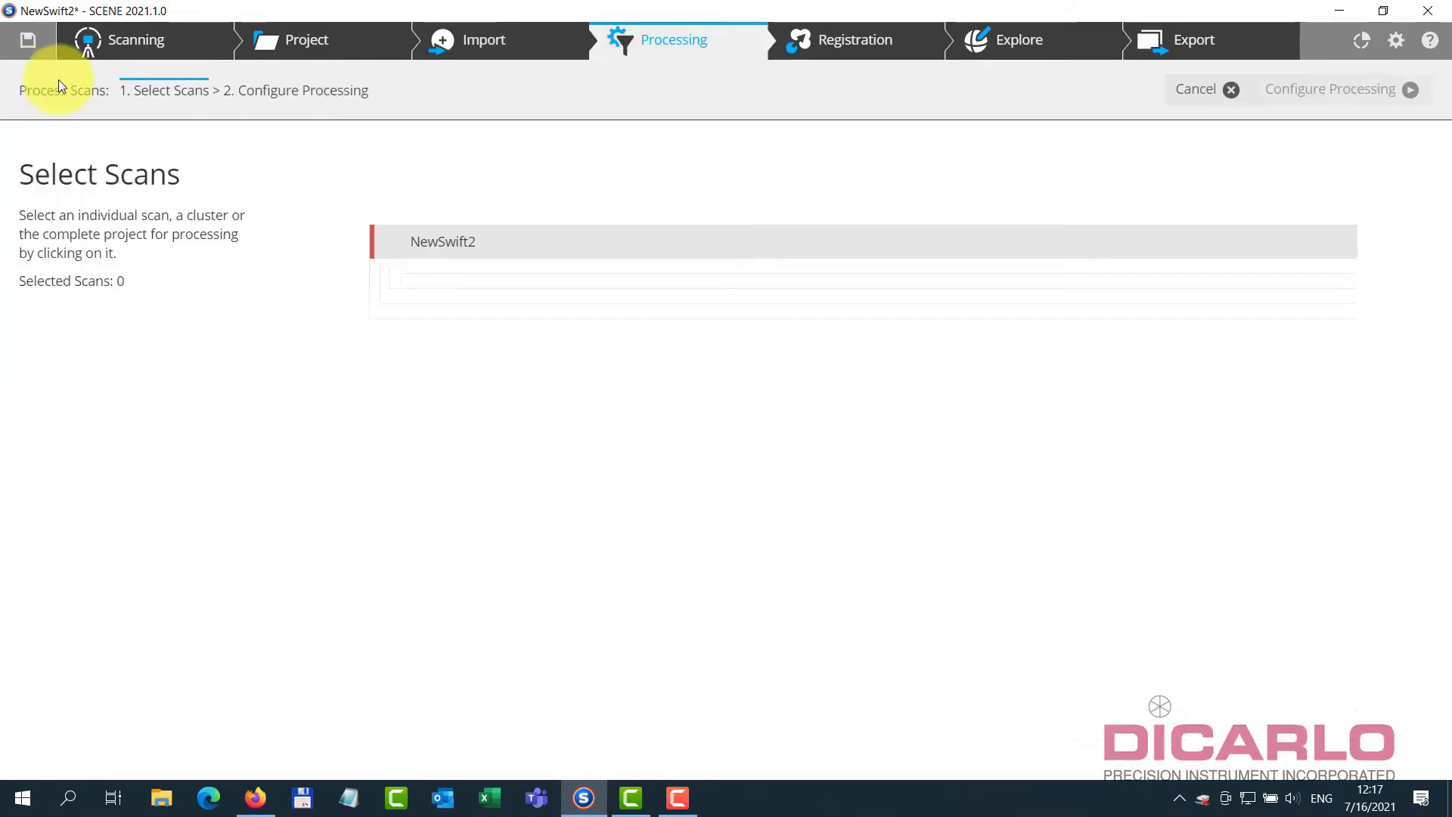
{"action": "left_click", "coordinate": [560, 363]}
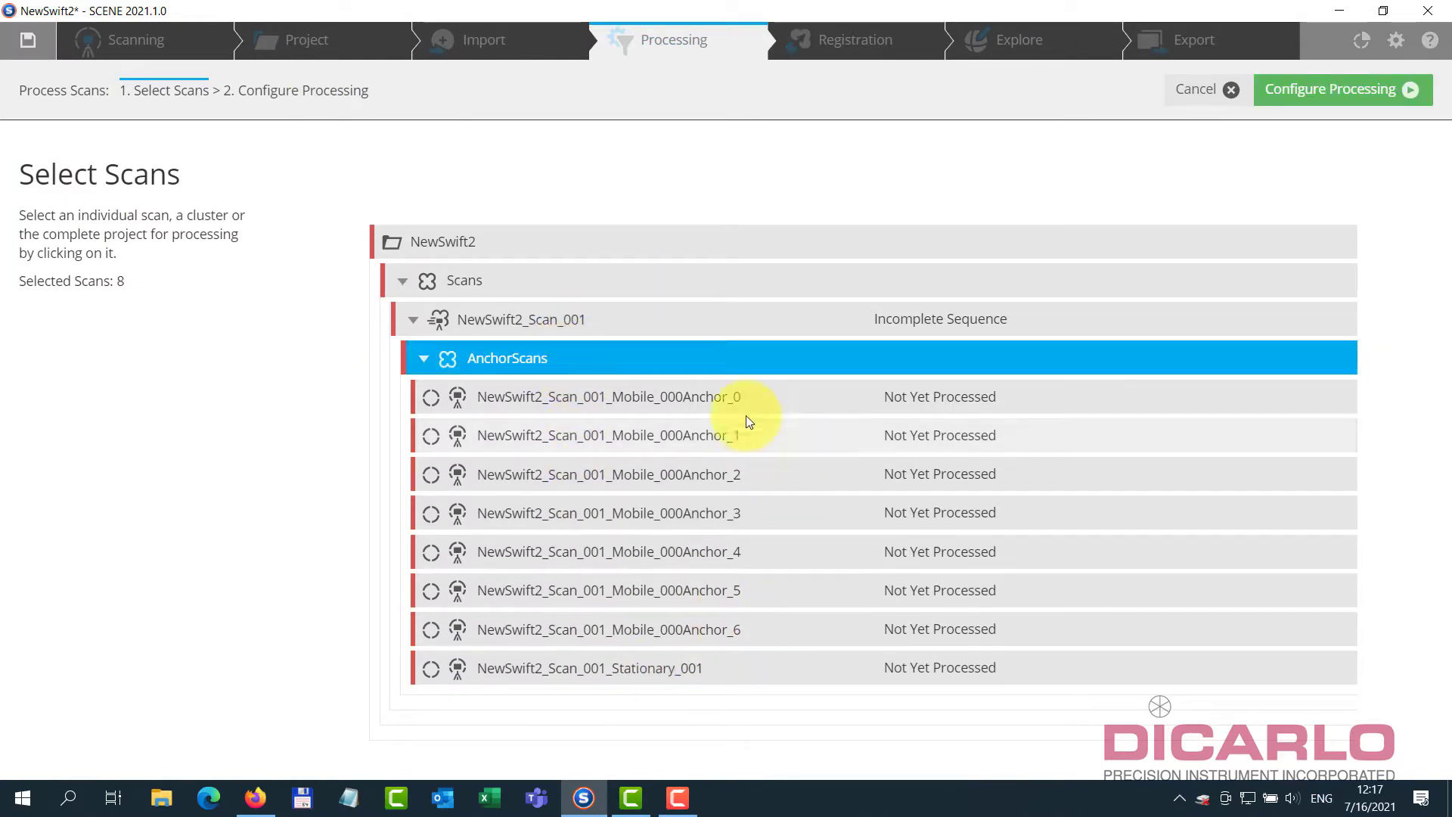
{"action": "left_click", "coordinate": [1361, 89]}
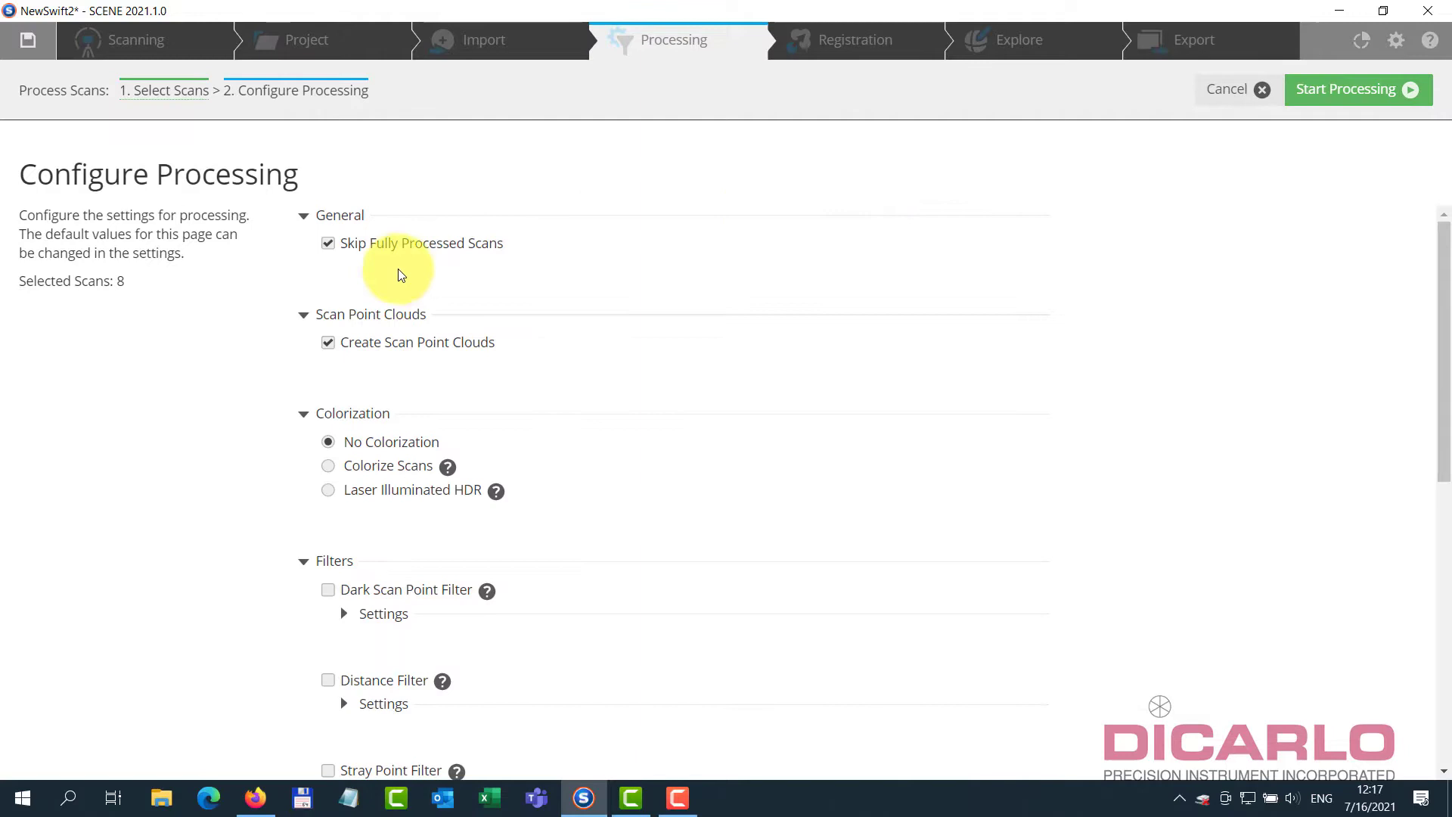
Keep Colorize Scans on and leave the stray and dark scan point filters off
{"action": "scroll", "coordinate": [530, 322], "scroll_direction": "down", "scroll_amount": 2}
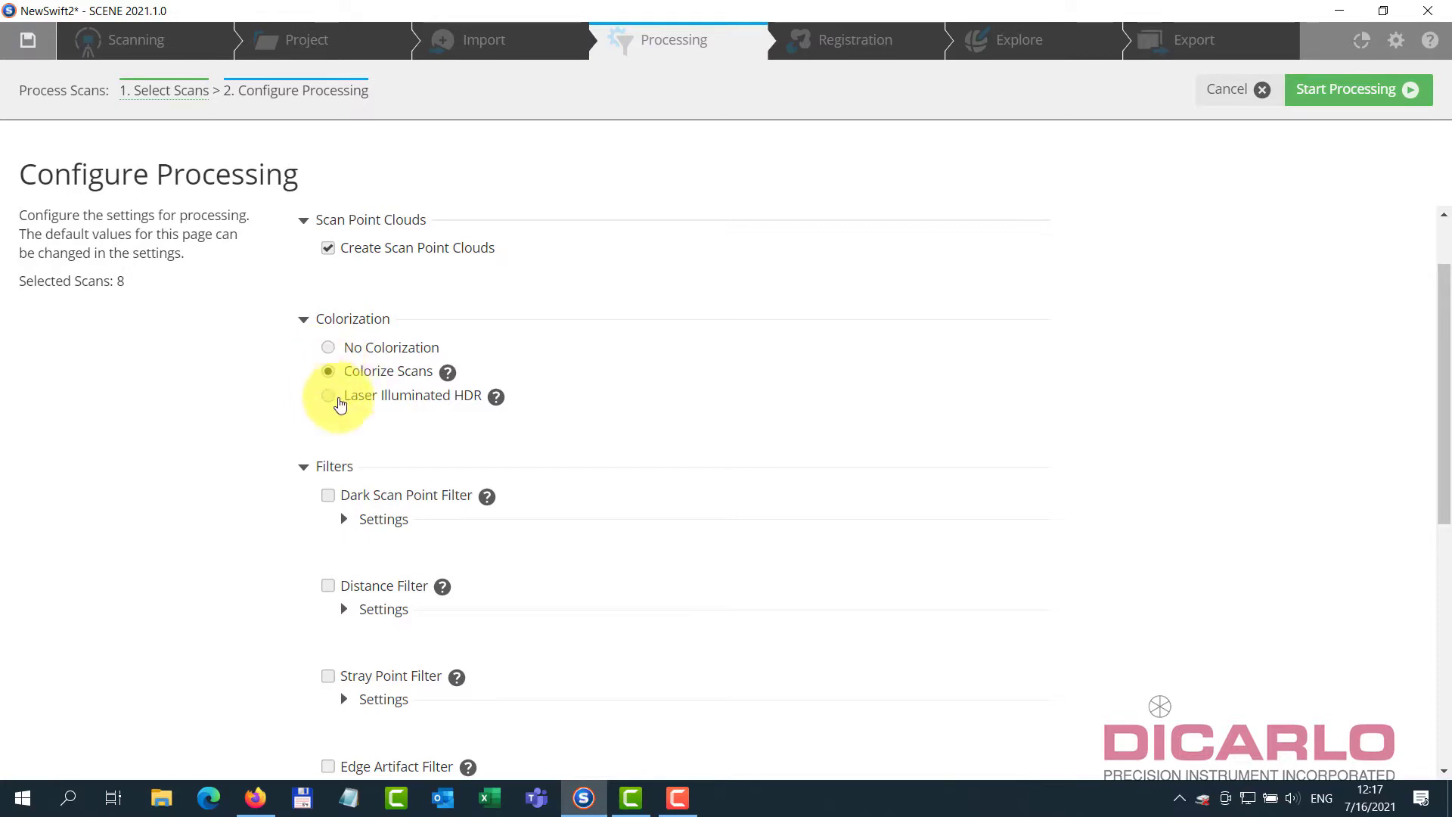
{"action": "scroll", "coordinate": [371, 482], "scroll_direction": "down", "scroll_amount": 2}
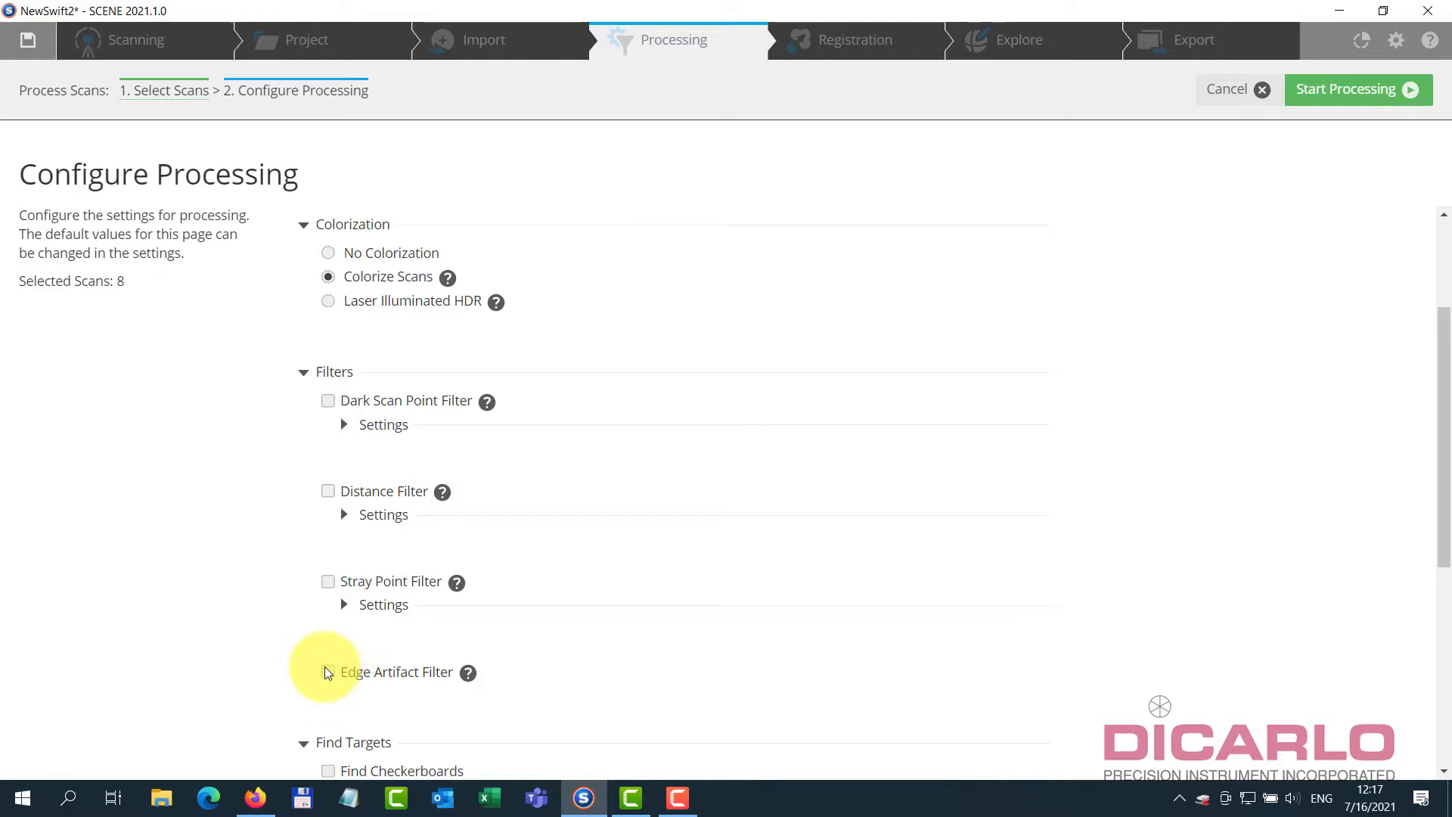
{"action": "left_click", "coordinate": [329, 584]}
{"action": "left_click", "coordinate": [329, 584]}
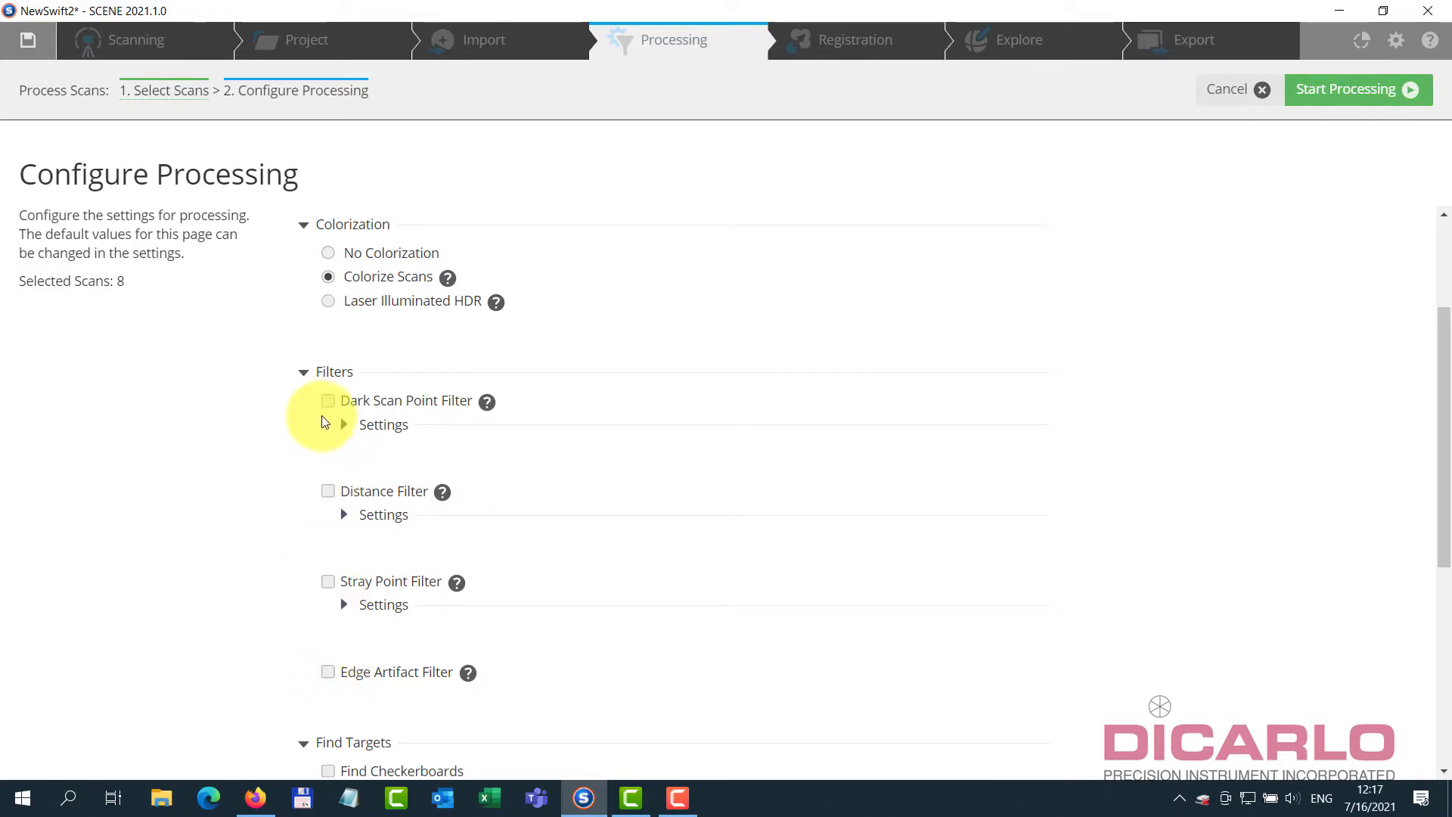
{"action": "left_click", "coordinate": [328, 402]}
{"action": "scroll", "coordinate": [797, 392], "scroll_direction": "down", "scroll_amount": 5}
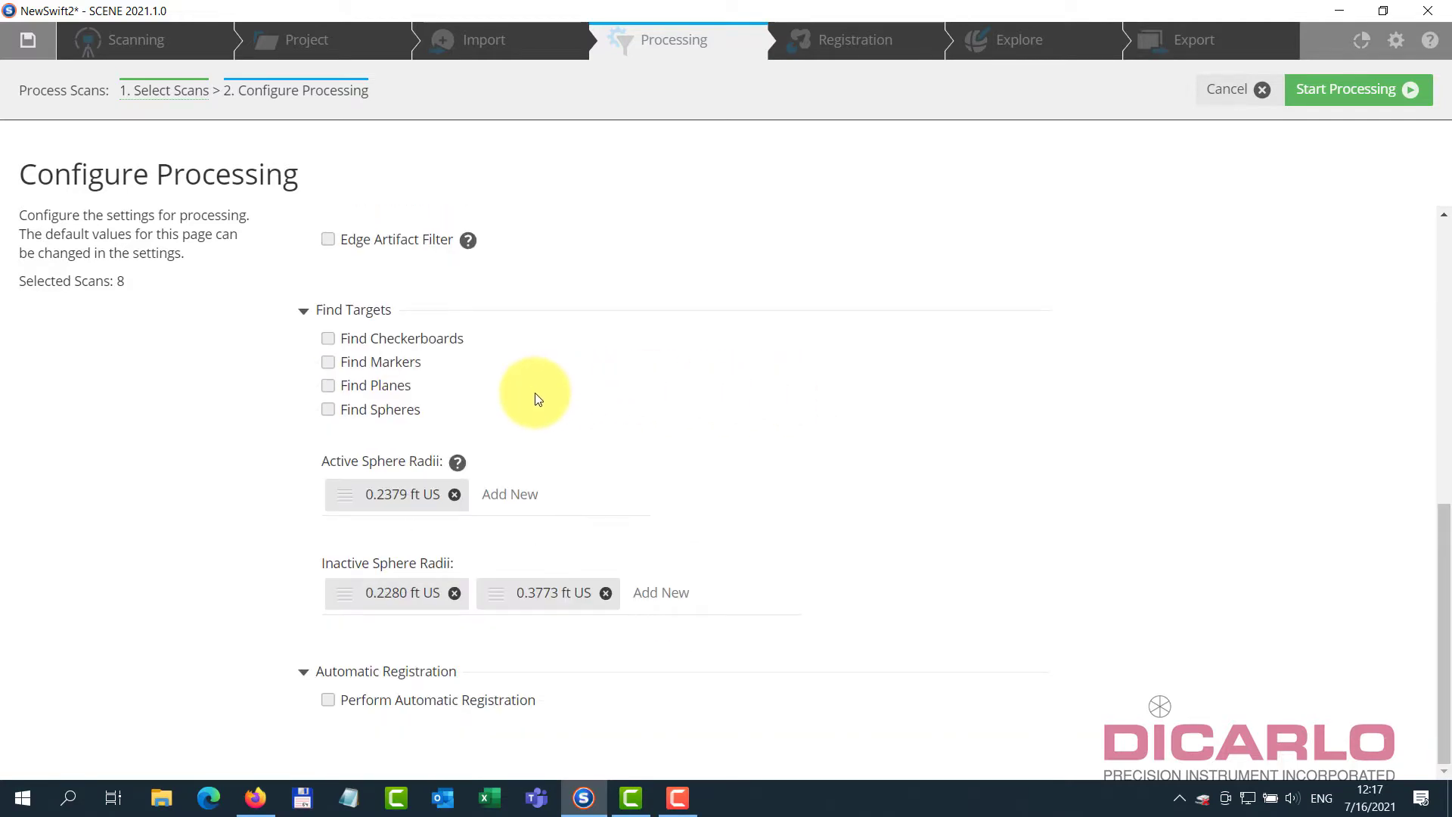
{"action": "scroll", "coordinate": [534, 392], "scroll_direction": "up", "scroll_amount": 4}
{"action": "scroll", "coordinate": [534, 393], "scroll_direction": "up", "scroll_amount": 1}
{"action": "scroll", "coordinate": [534, 397], "scroll_direction": "down", "scroll_amount": 5}
{"action": "scroll", "coordinate": [533, 403], "scroll_direction": "up", "scroll_amount": 8}
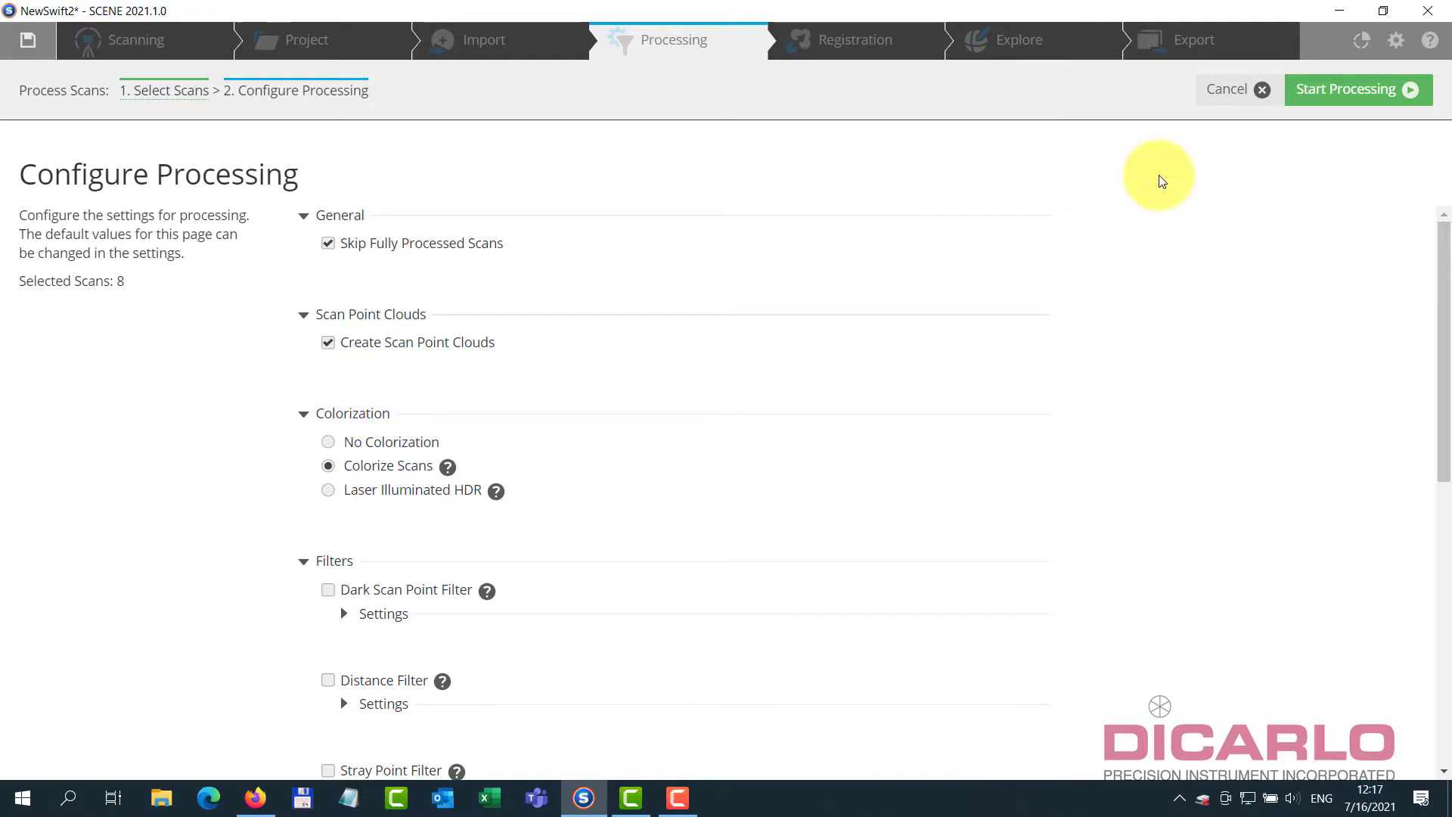
Run processing, review the one failed object from a missing Swift scan, and close the results
{"action": "left_click", "coordinate": [1328, 89]}
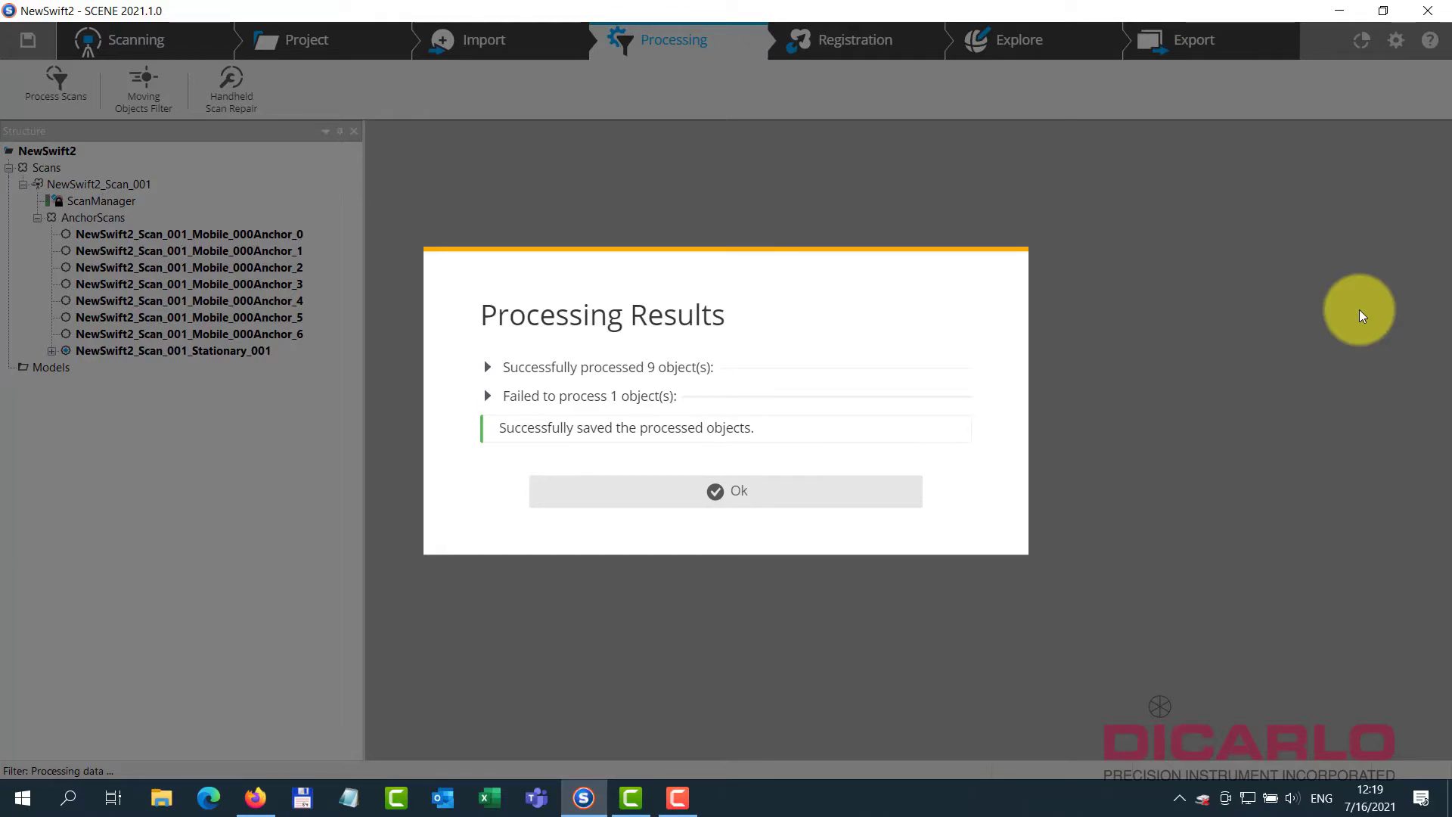
{"action": "left_click", "coordinate": [489, 399]}
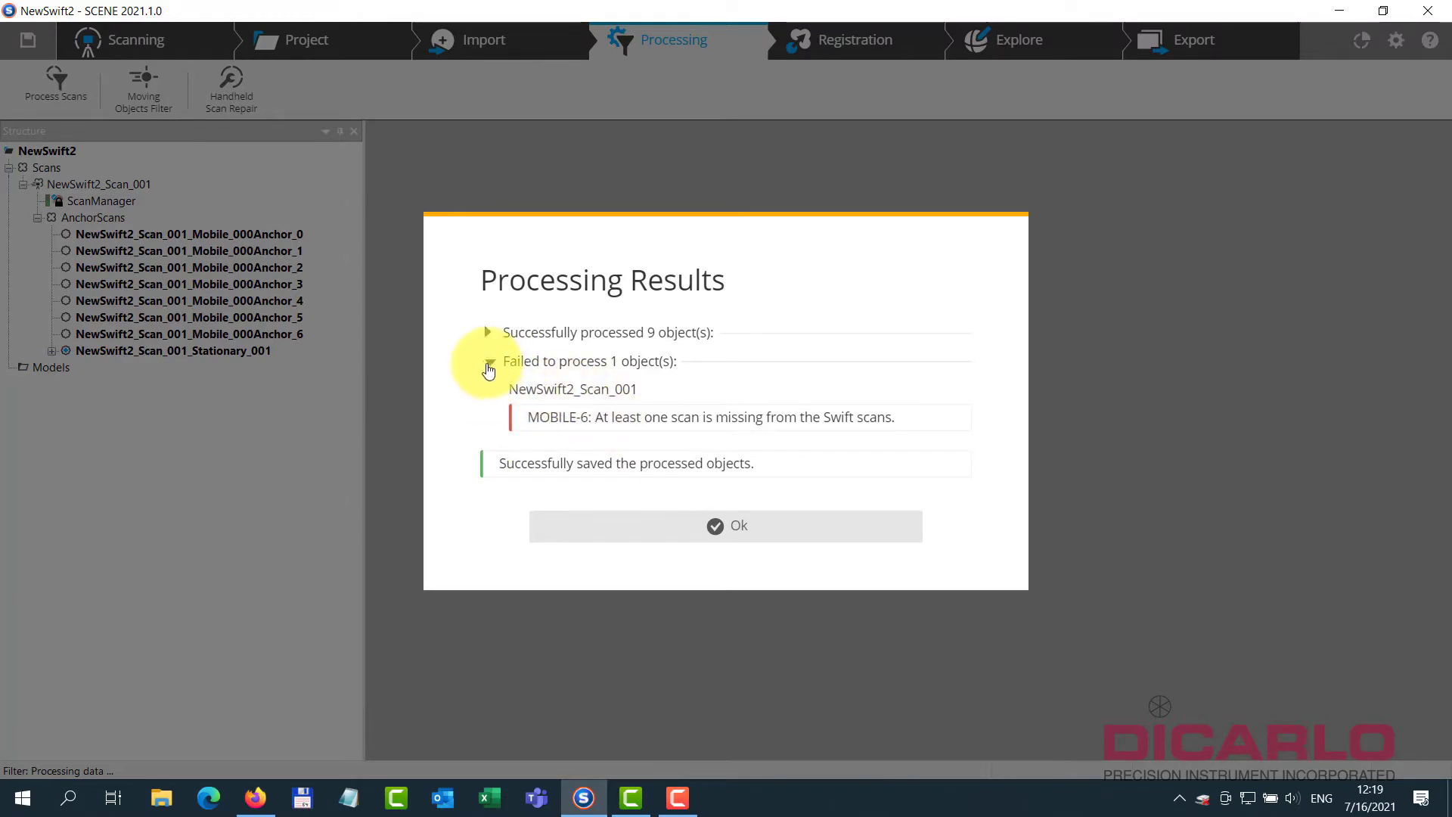
{"action": "left_click", "coordinate": [490, 363]}
{"action": "left_click", "coordinate": [740, 494]}
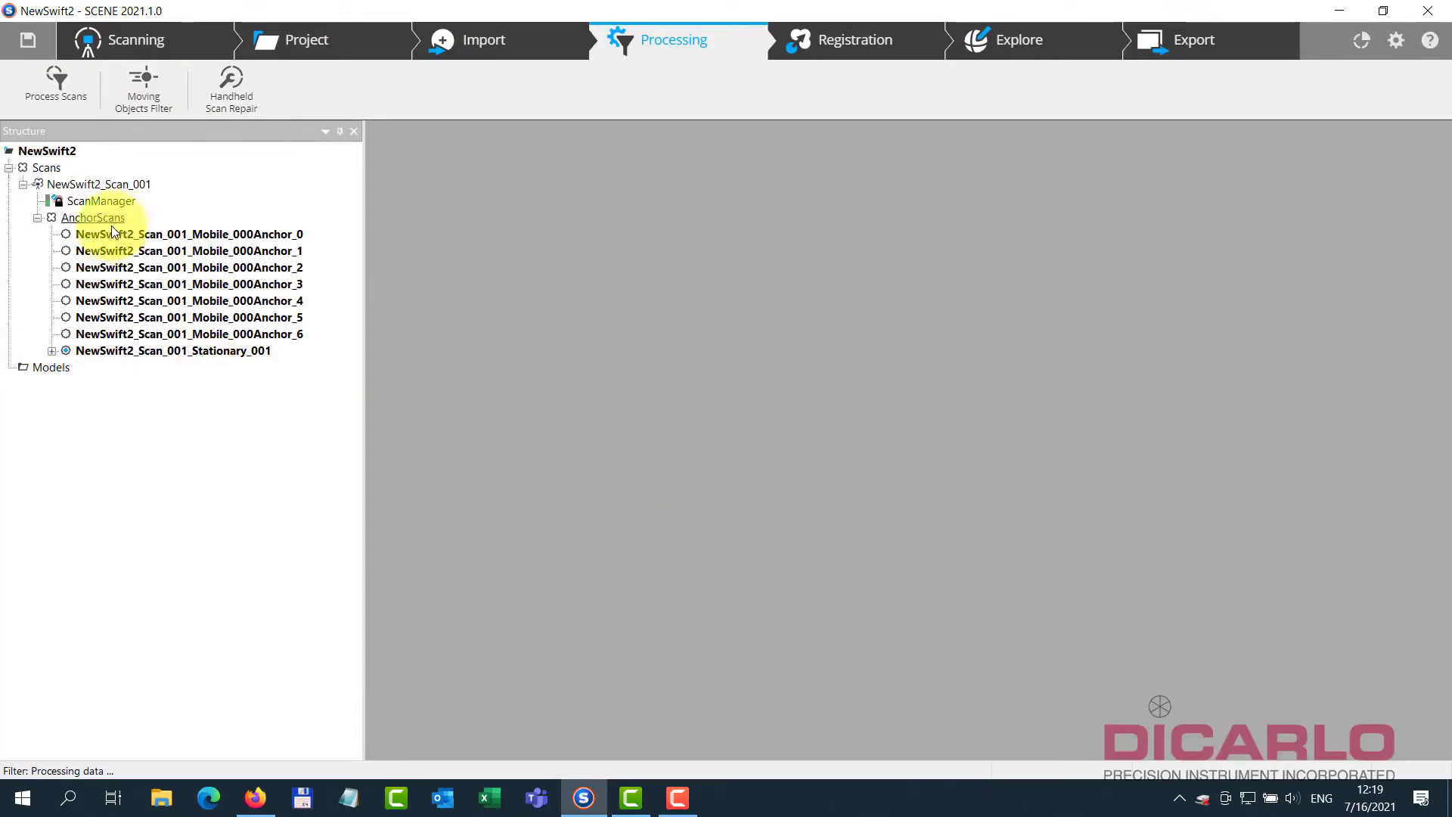
On the Explore page, open the Anchor_0 scan in a 3D View
{"action": "left_click", "coordinate": [1067, 53]}
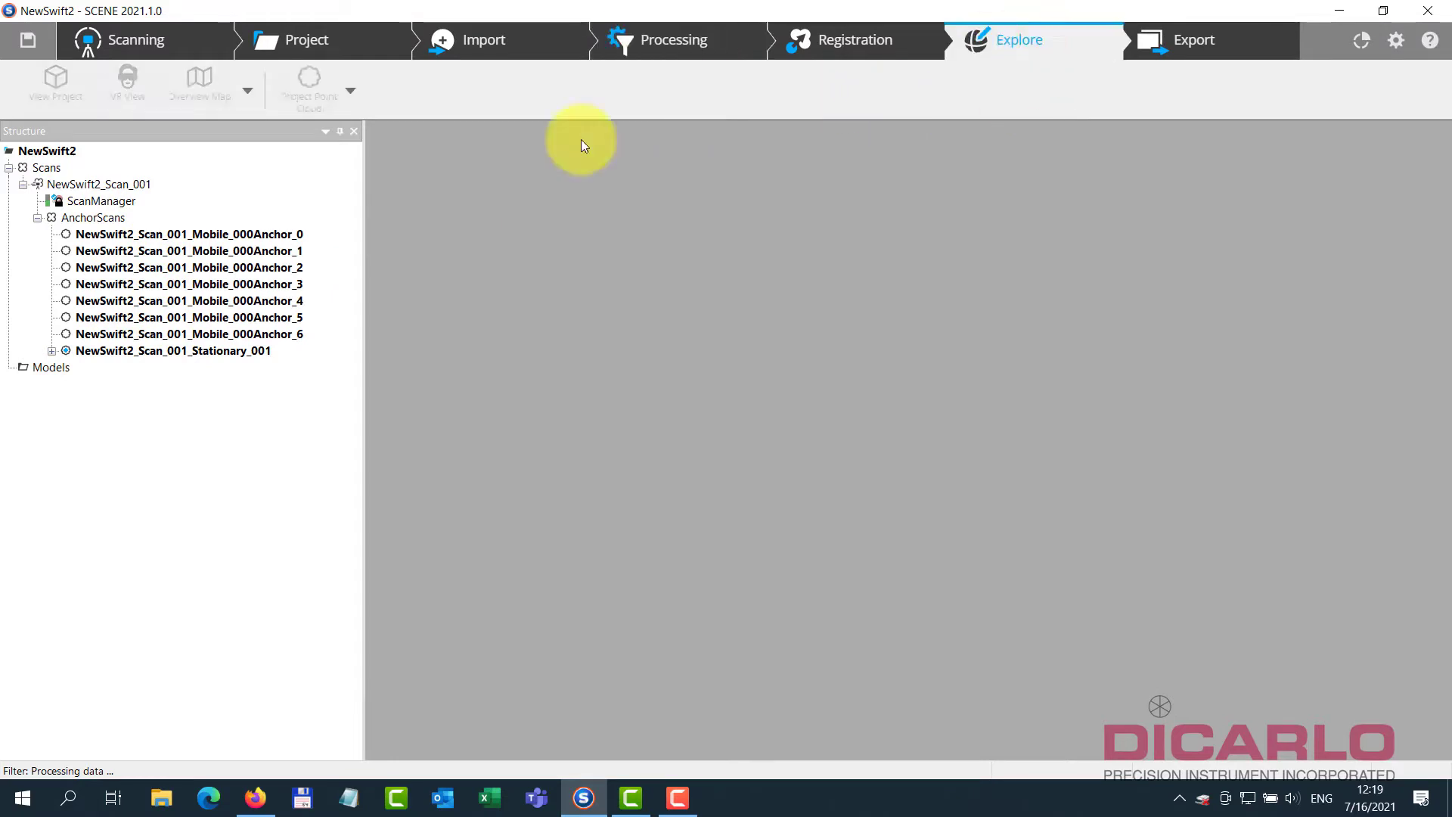
{"action": "right_click", "coordinate": [244, 235]}
{"action": "mouse_move", "coordinate": [320, 283]}
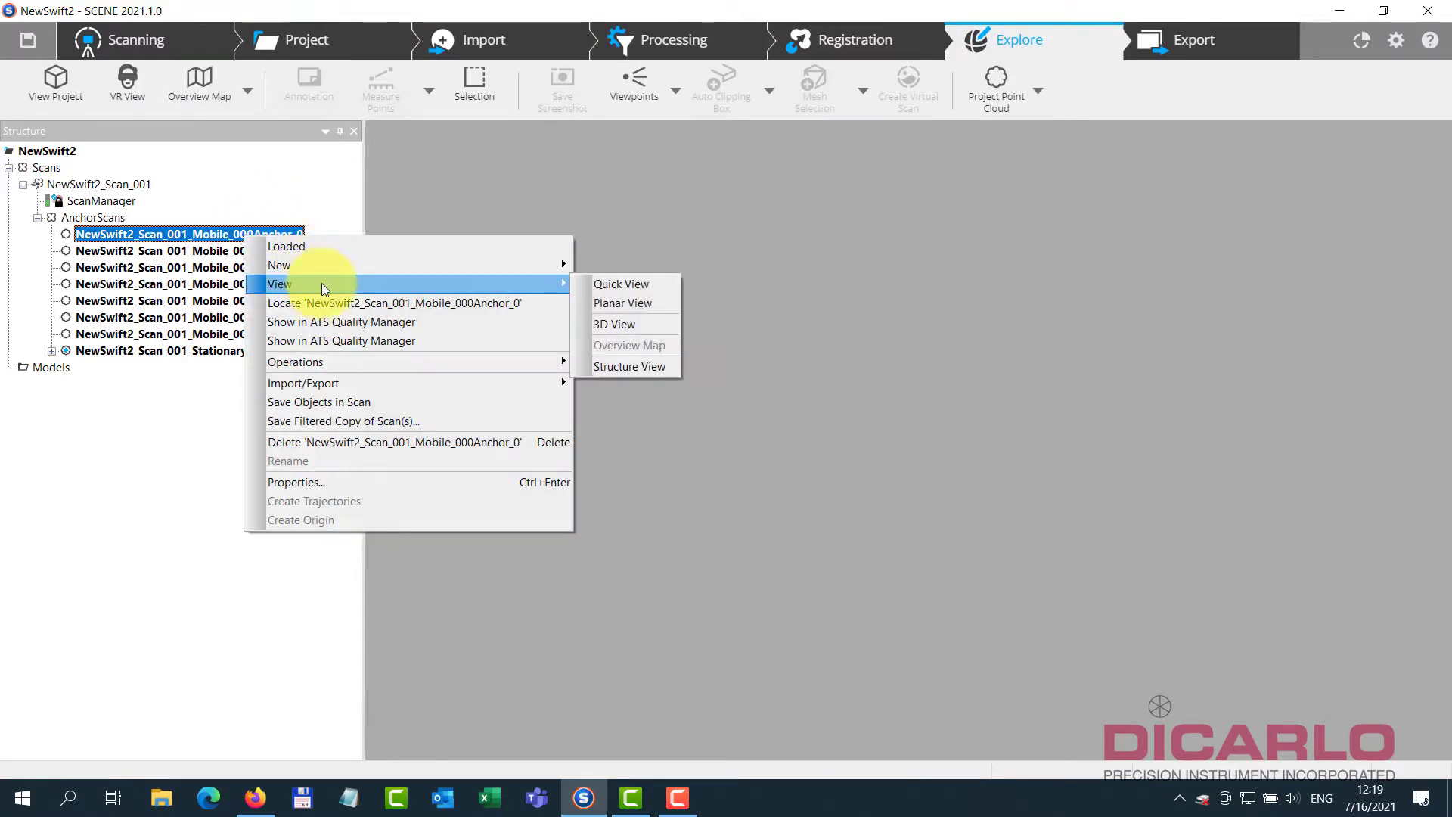
{"action": "left_click", "coordinate": [643, 322]}
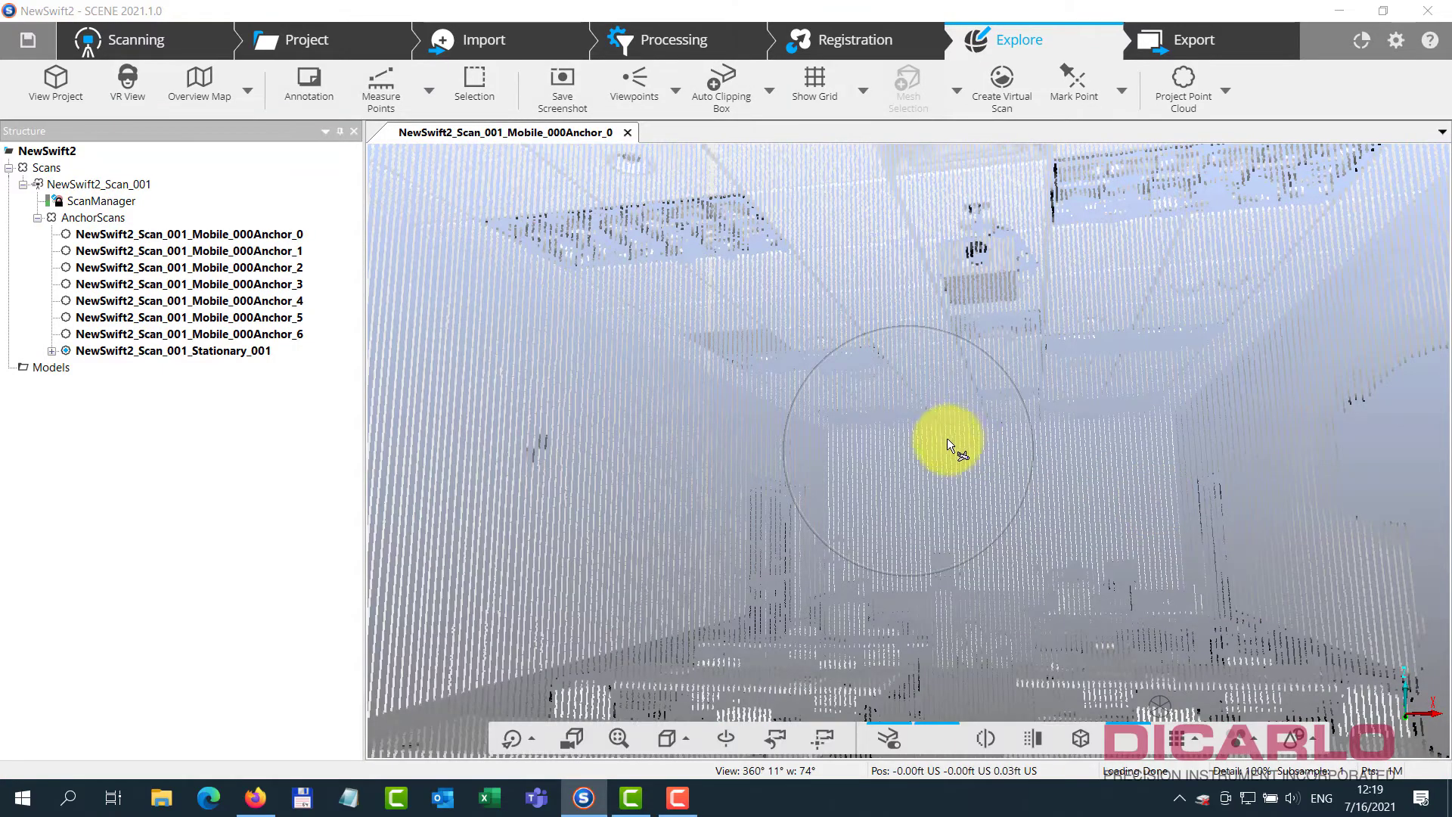
Orbit and zoom around the Anchor_0 point cloud, then close its 3D view
{"action": "left_click_drag", "start_coordinate": [942, 468], "coordinate": [893, 438]}
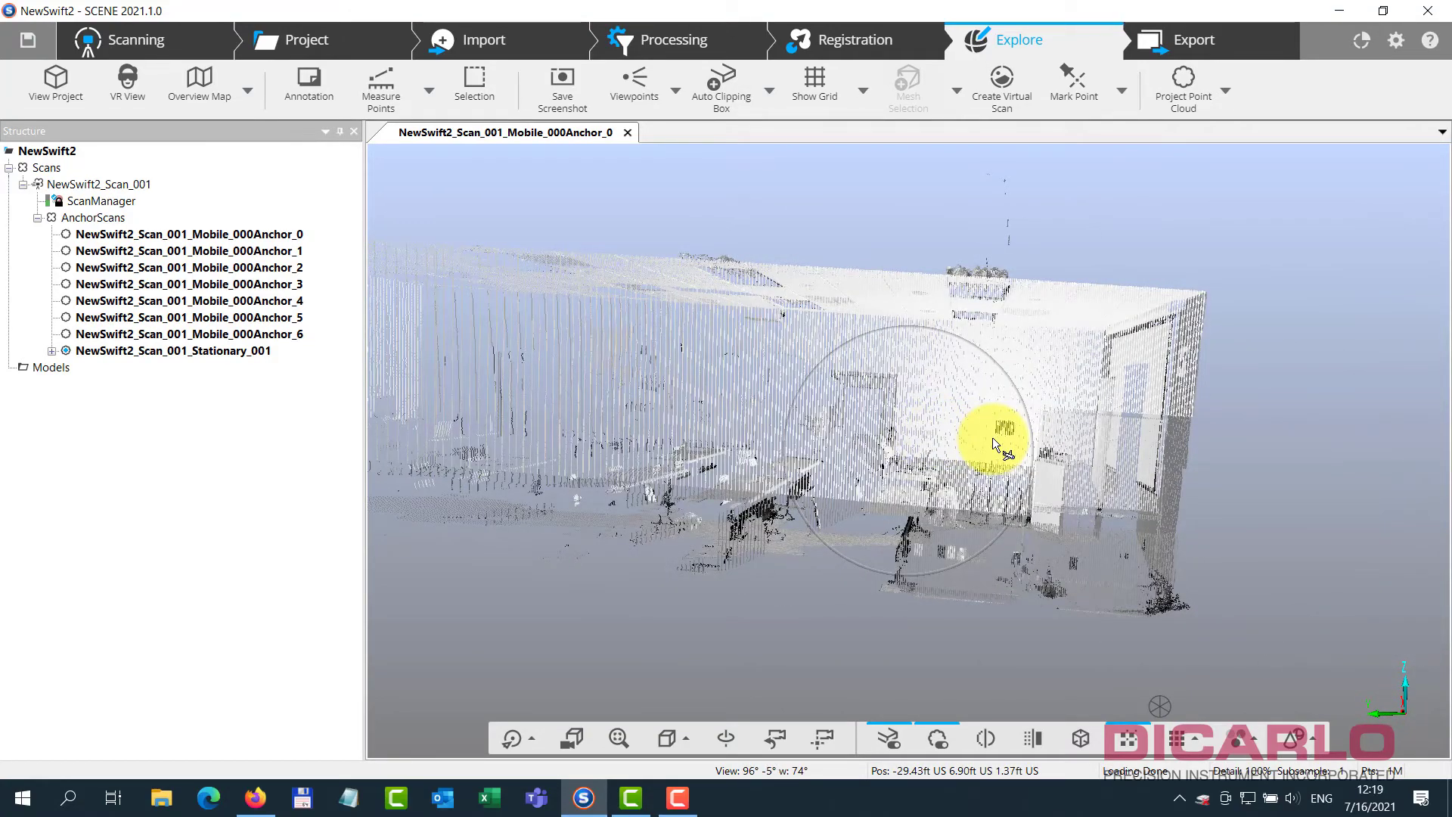
{"action": "scroll", "coordinate": [993, 437], "scroll_direction": "up", "scroll_amount": 10}
{"action": "scroll", "coordinate": [964, 431], "scroll_direction": "down", "scroll_amount": 5}
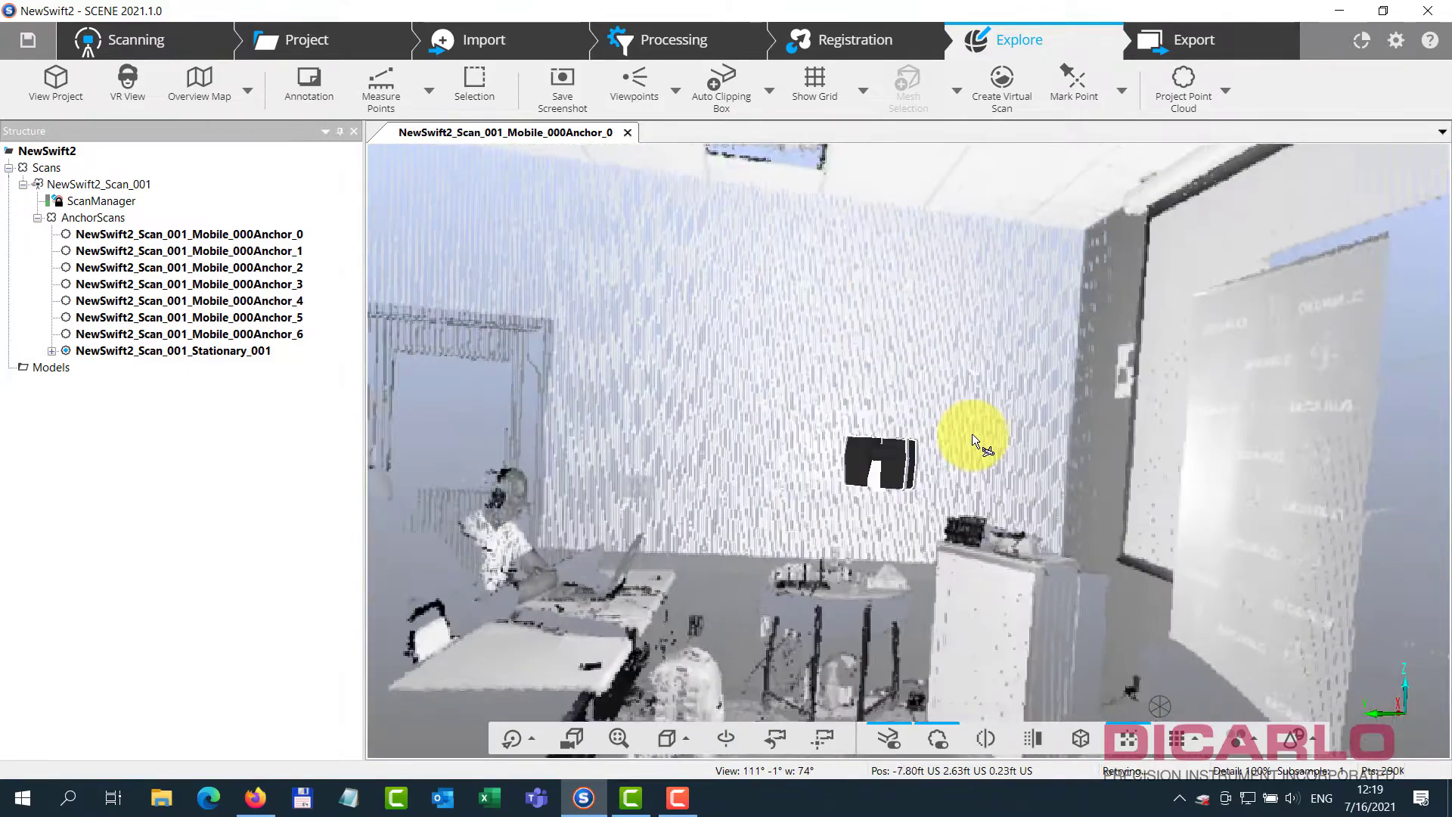
{"action": "left_click", "coordinate": [627, 132]}
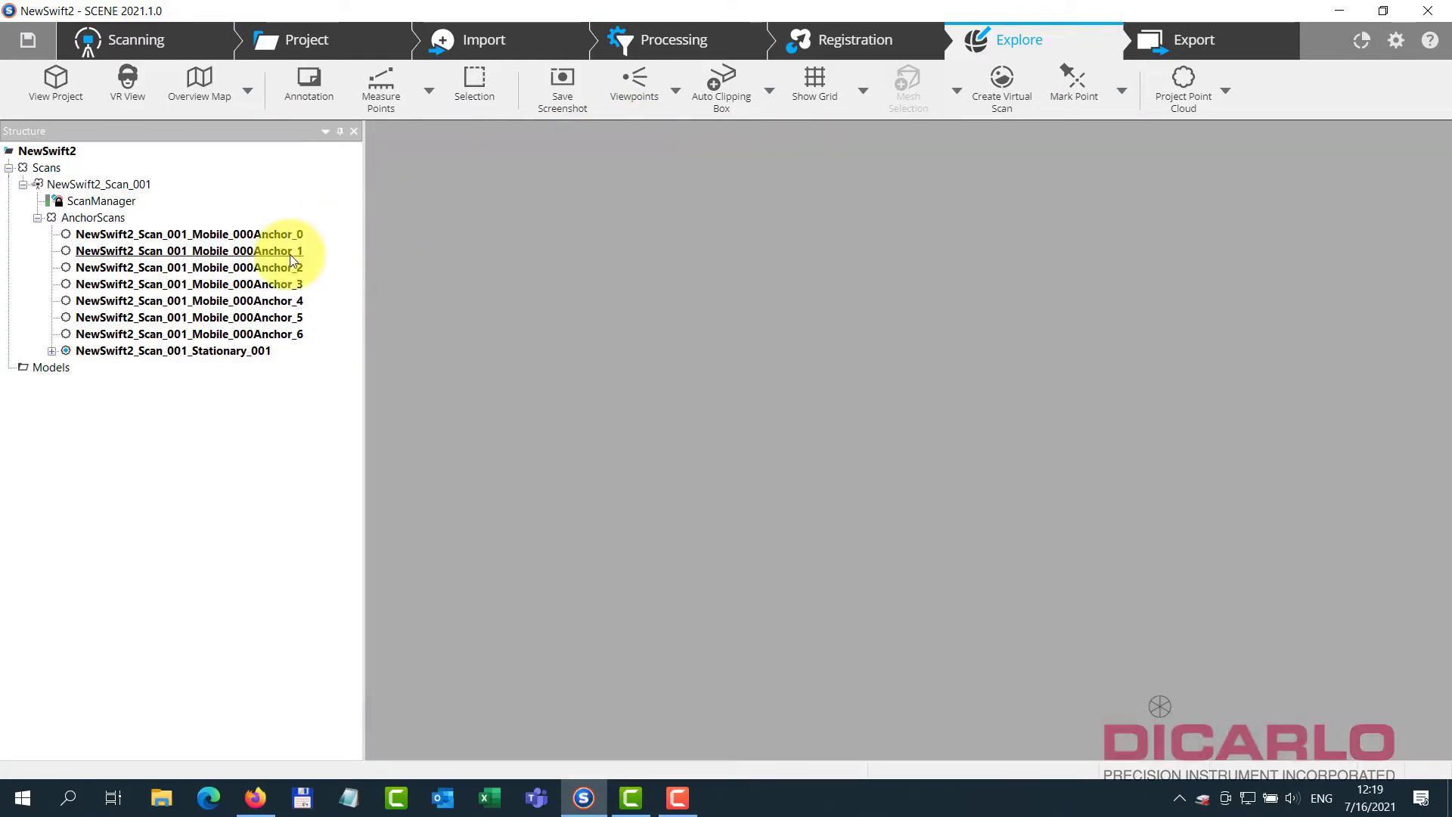
{"action": "right_click", "coordinate": [288, 252]}
{"action": "mouse_move", "coordinate": [342, 302]}
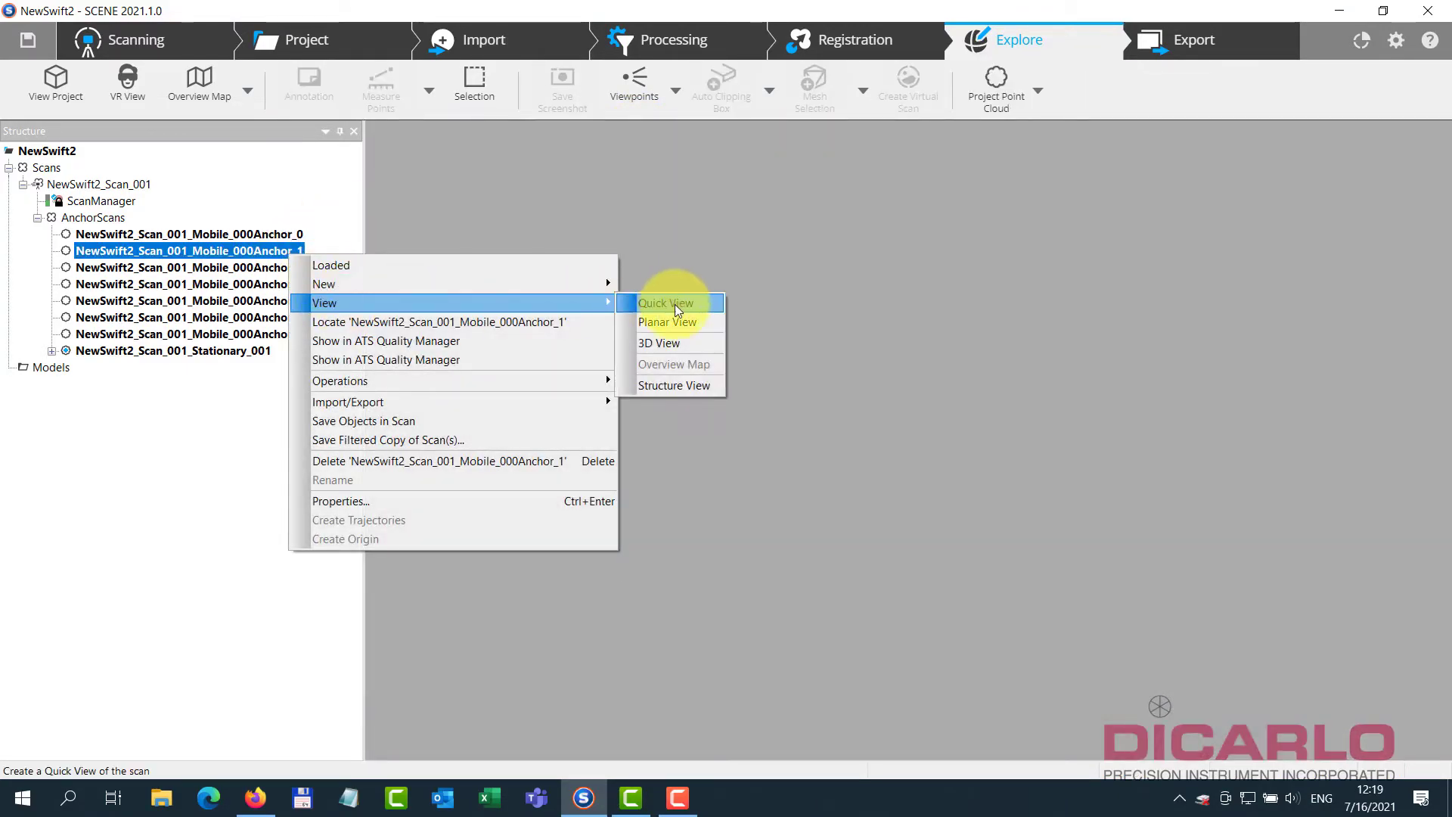
{"action": "left_click", "coordinate": [672, 304]}
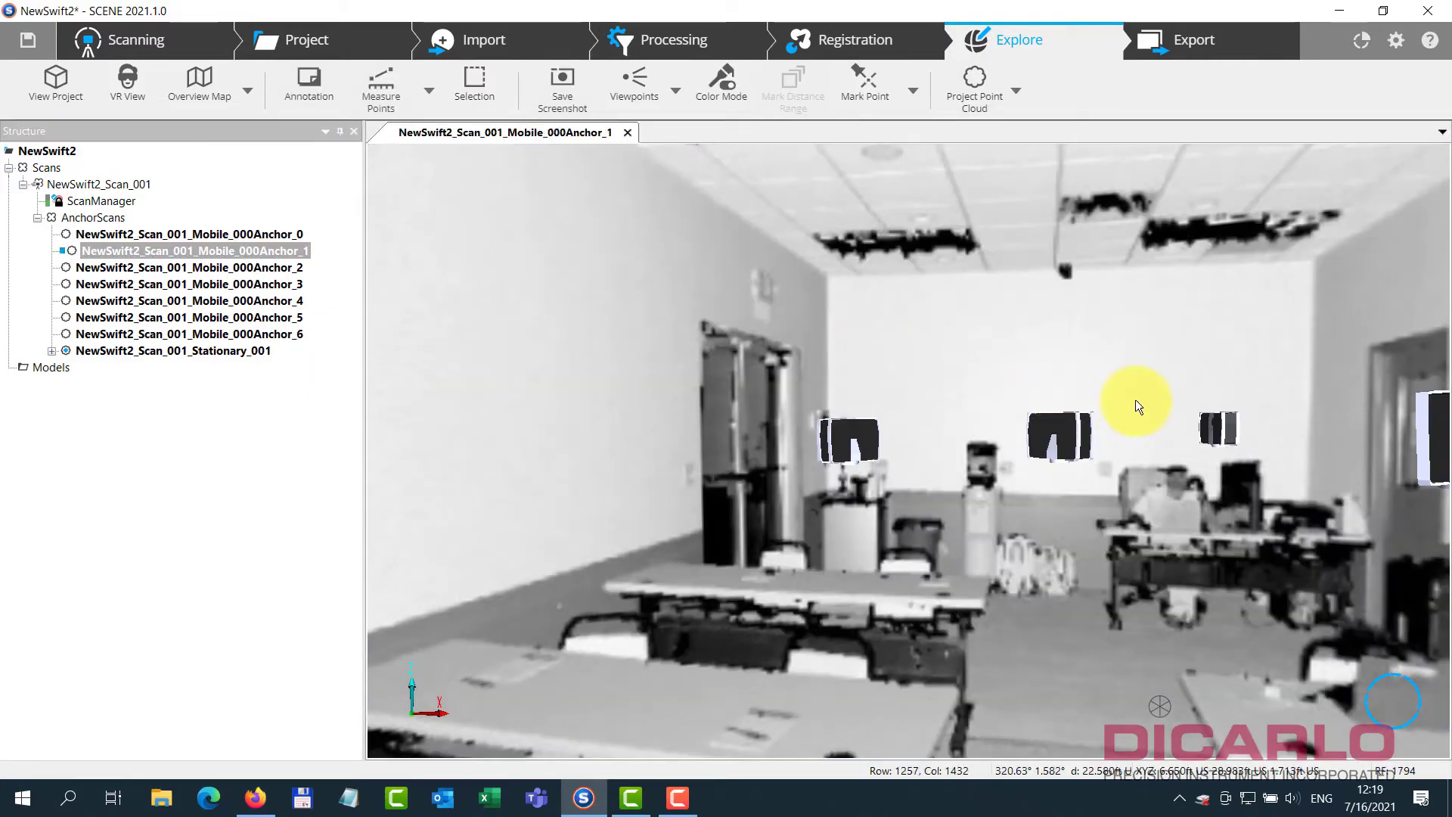
{"action": "left_click_drag", "start_coordinate": [1145, 424], "coordinate": [743, 208]}
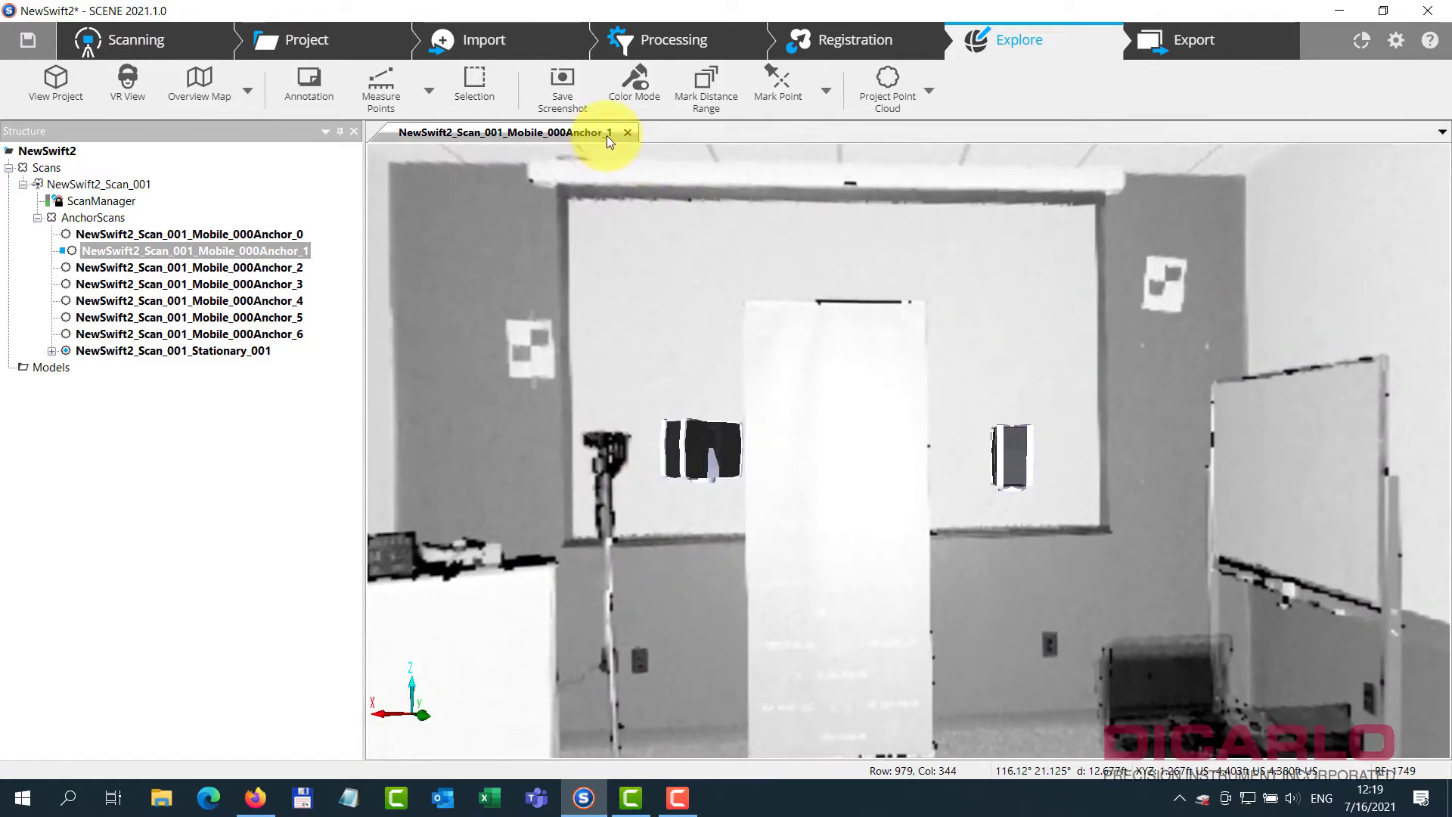
{"action": "left_click", "coordinate": [628, 133]}
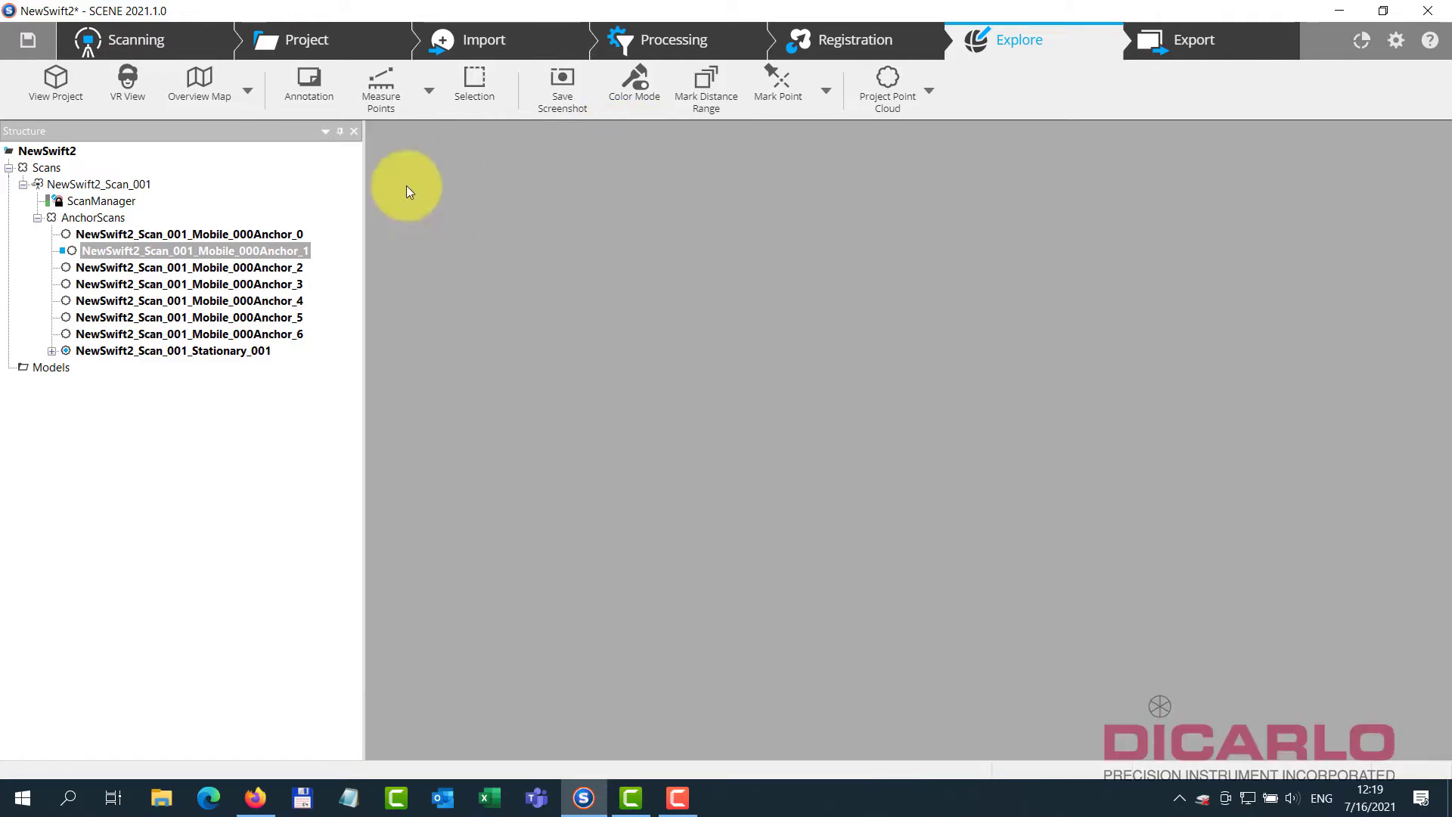
{"action": "right_click", "coordinate": [280, 254]}
{"action": "mouse_move", "coordinate": [330, 303]}
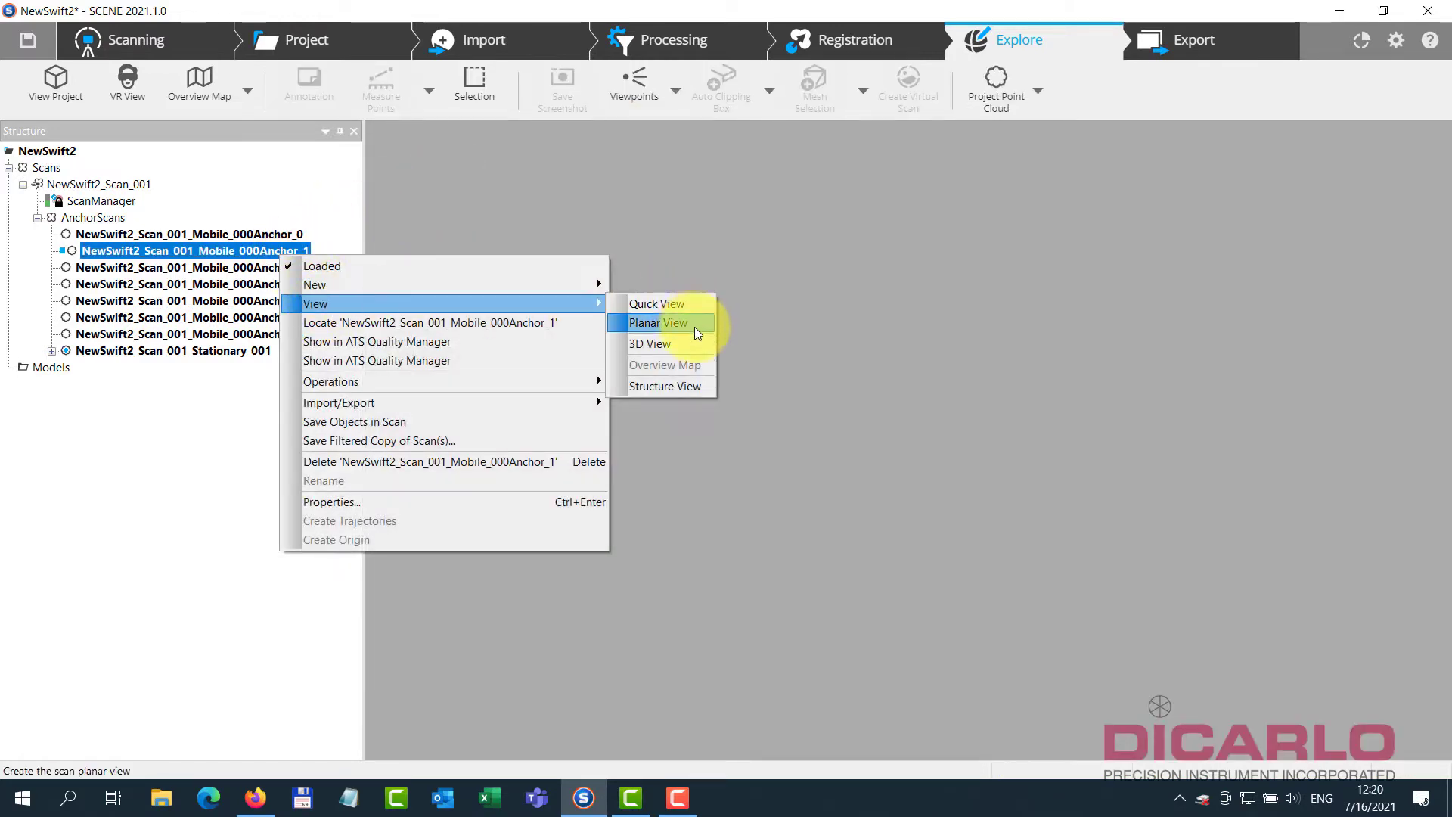
{"action": "left_click", "coordinate": [679, 342]}
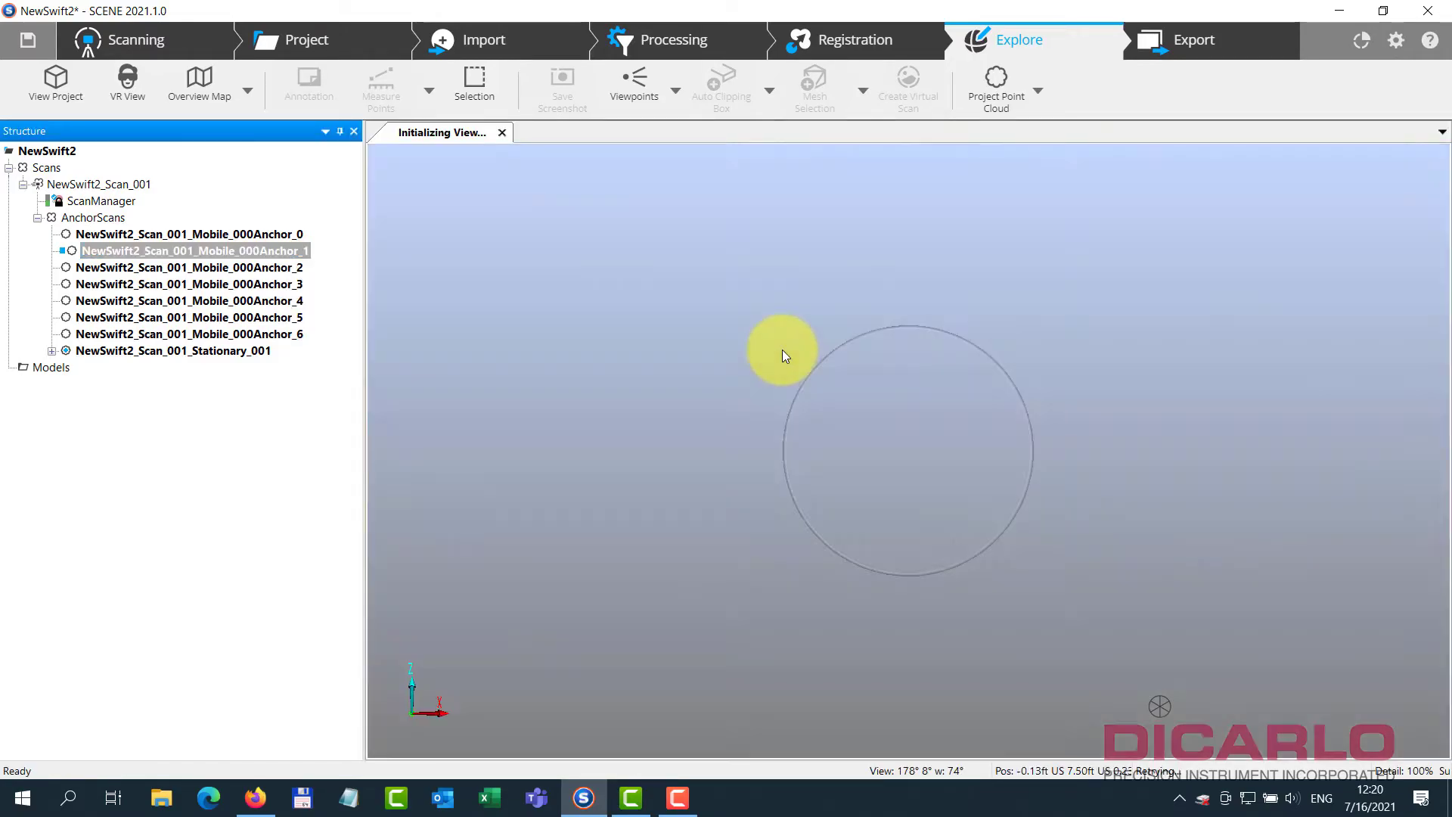
{"action": "left_click_drag", "start_coordinate": [782, 350], "coordinate": [1019, 601]}
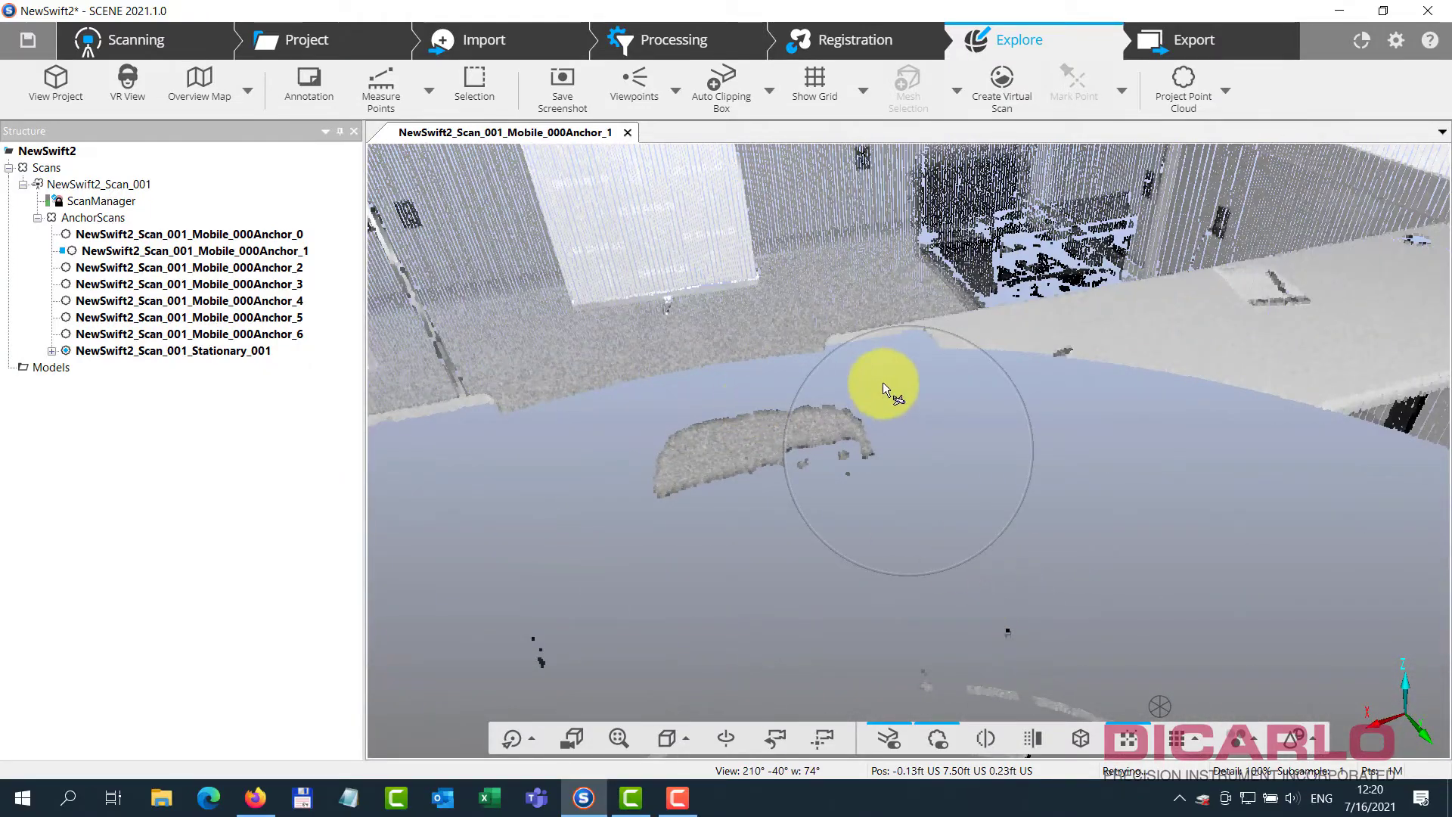
{"action": "left_click_drag", "start_coordinate": [883, 383], "coordinate": [705, 302]}
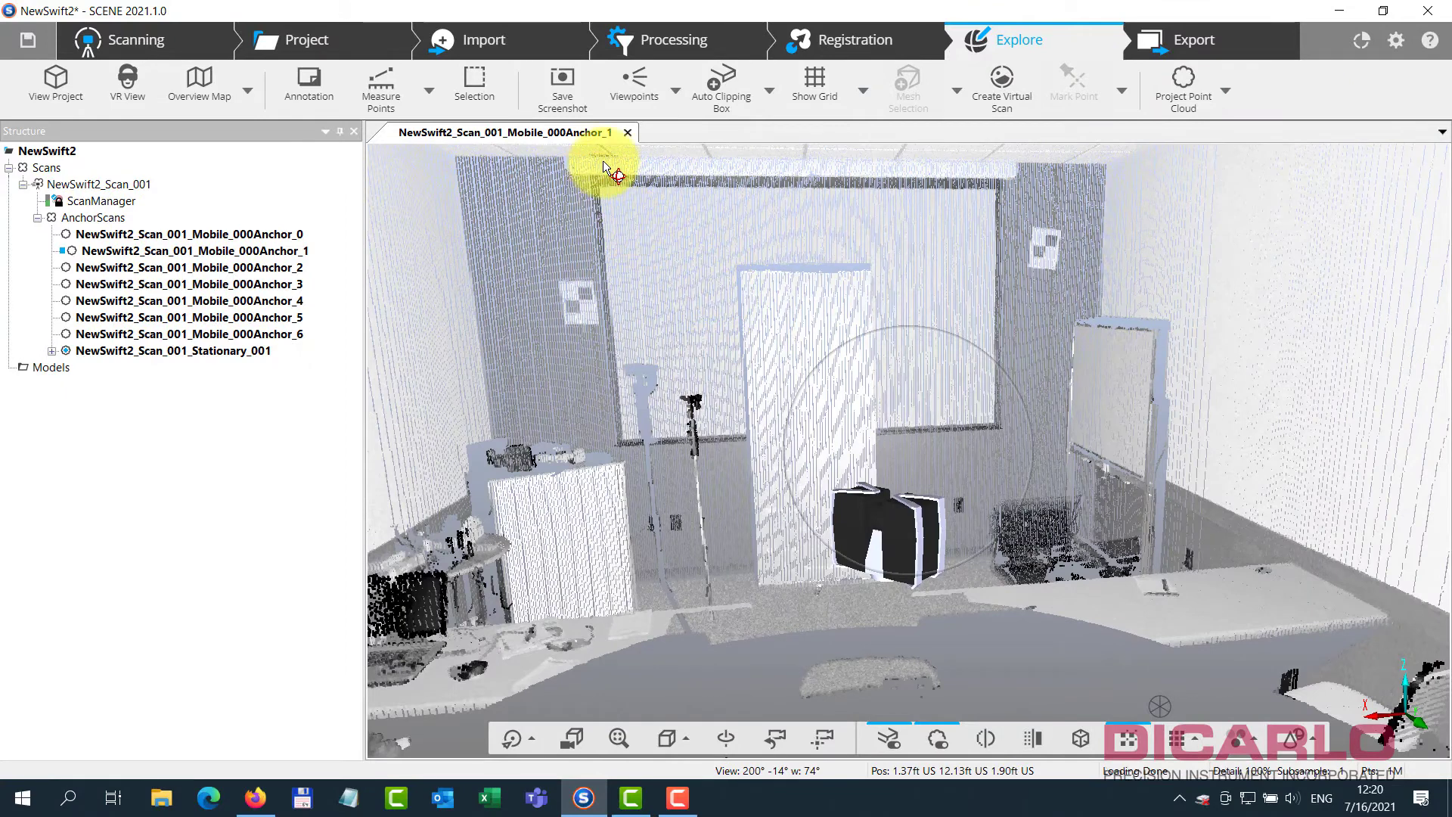
{"action": "left_click", "coordinate": [629, 133]}
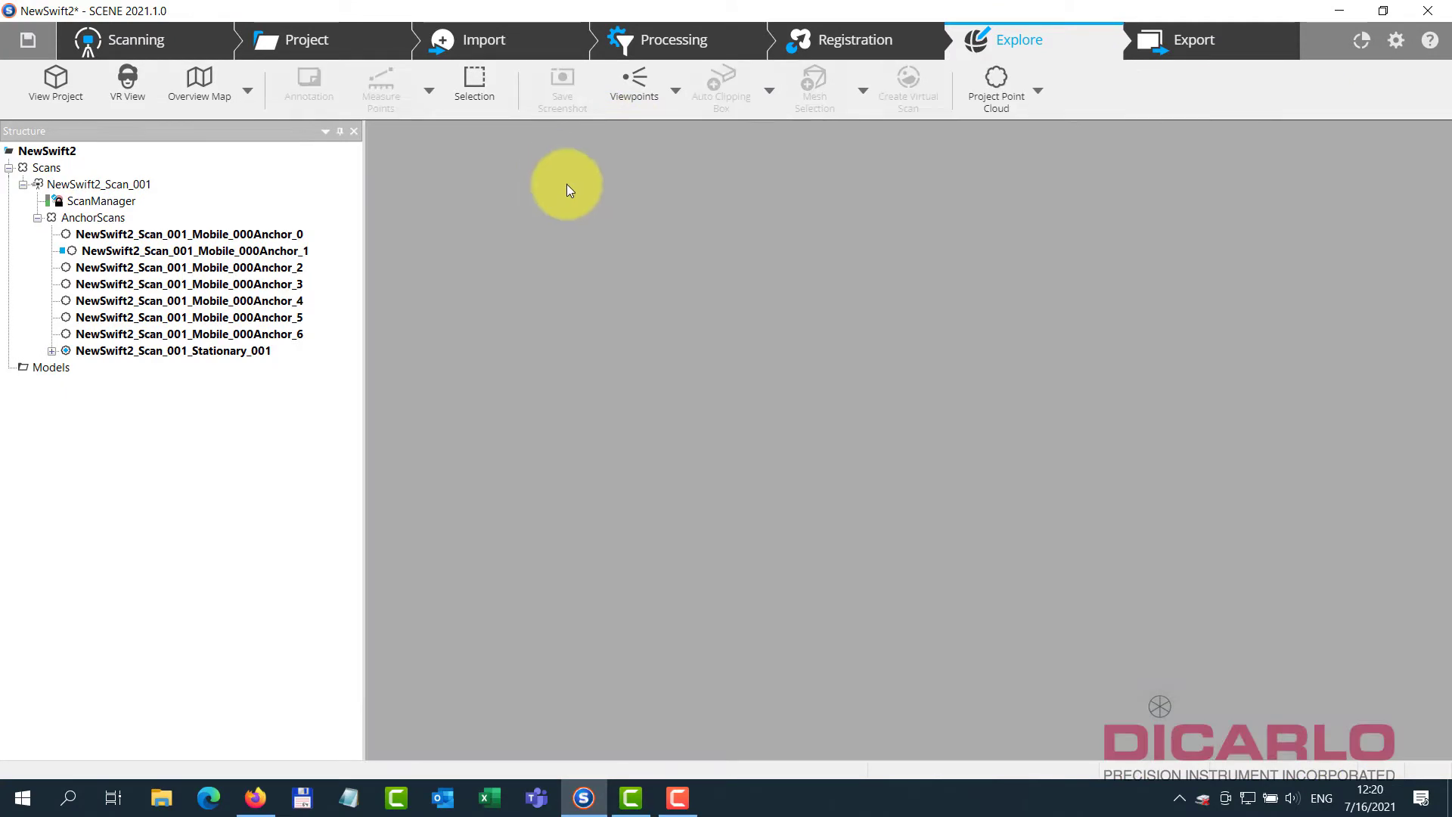
{"action": "right_click", "coordinate": [87, 219]}
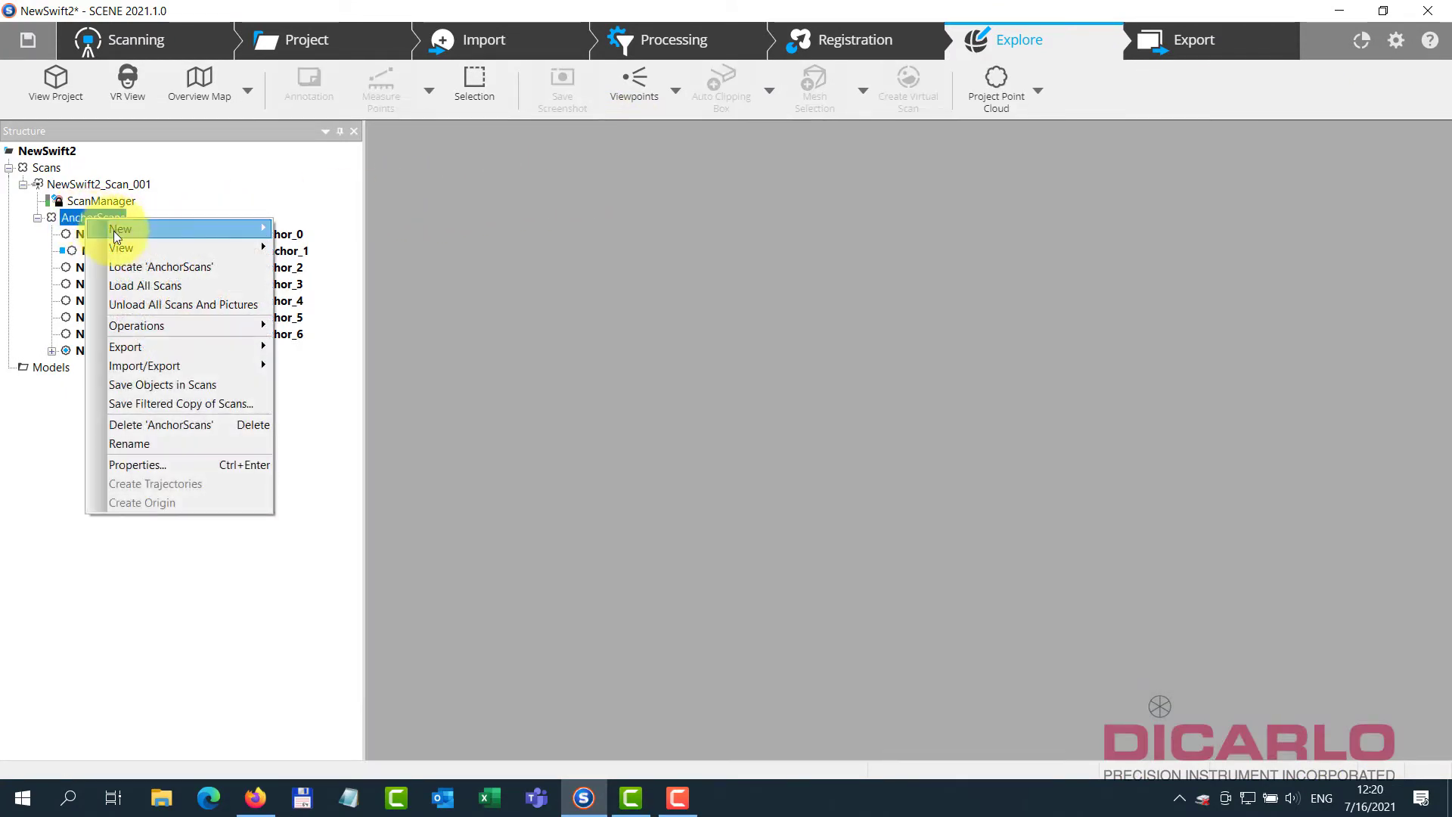
{"action": "mouse_move", "coordinate": [133, 247]}
{"action": "left_click", "coordinate": [356, 248]}
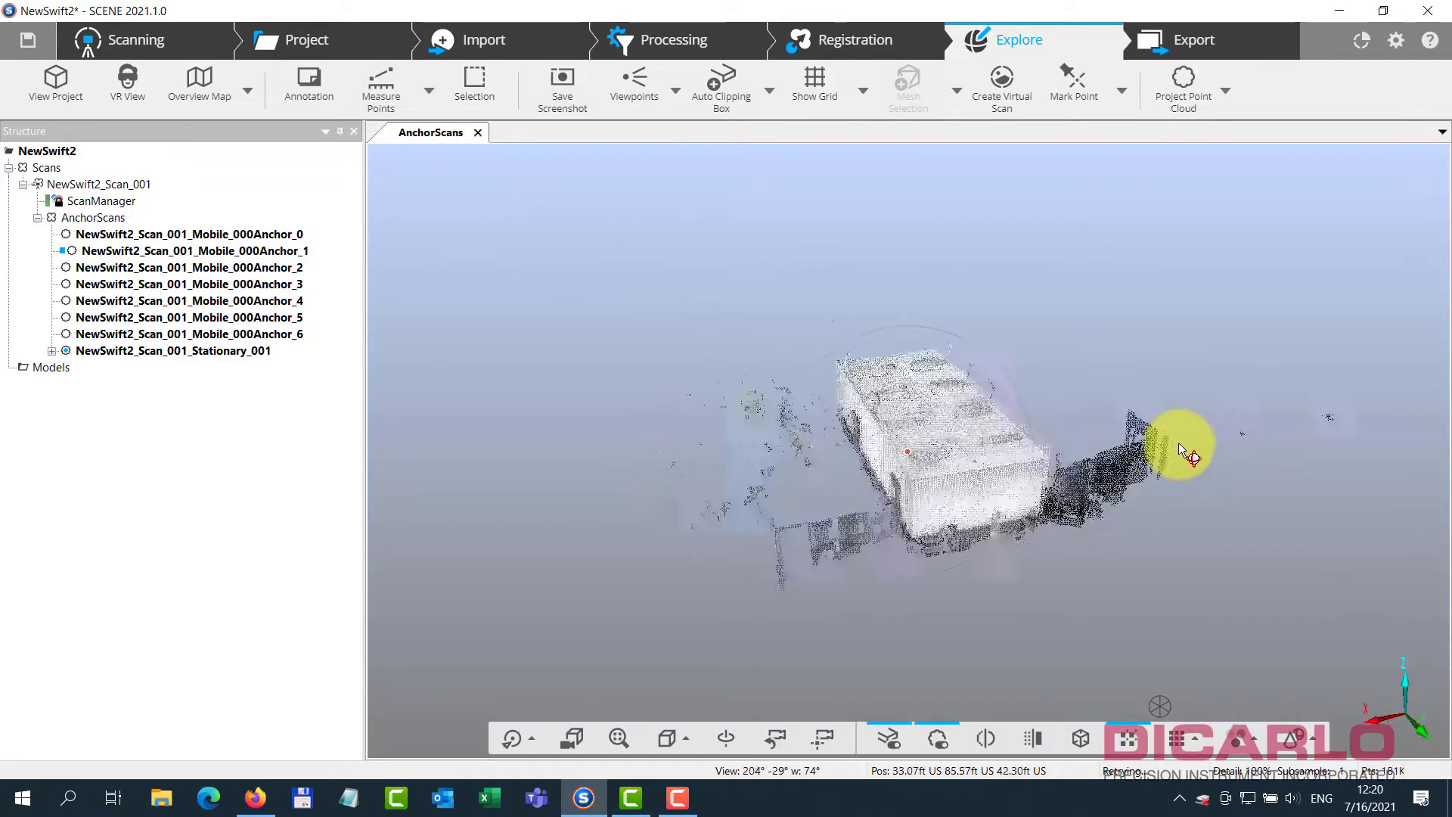
{"action": "left_click_drag", "start_coordinate": [1180, 447], "coordinate": [940, 453]}
{"action": "left_click", "coordinate": [156, 349]}
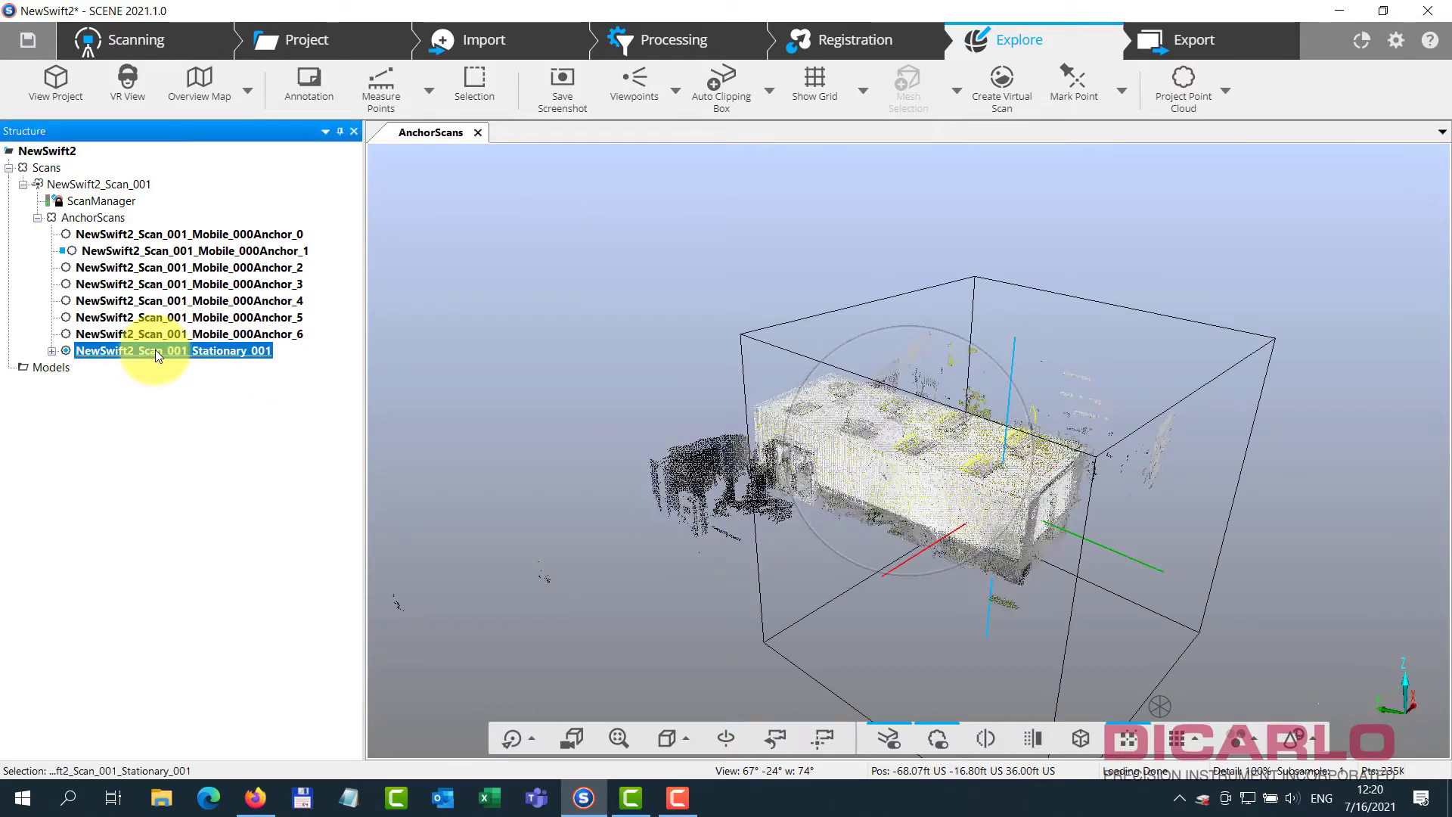
{"action": "left_click_drag", "start_coordinate": [1206, 405], "coordinate": [945, 356]}
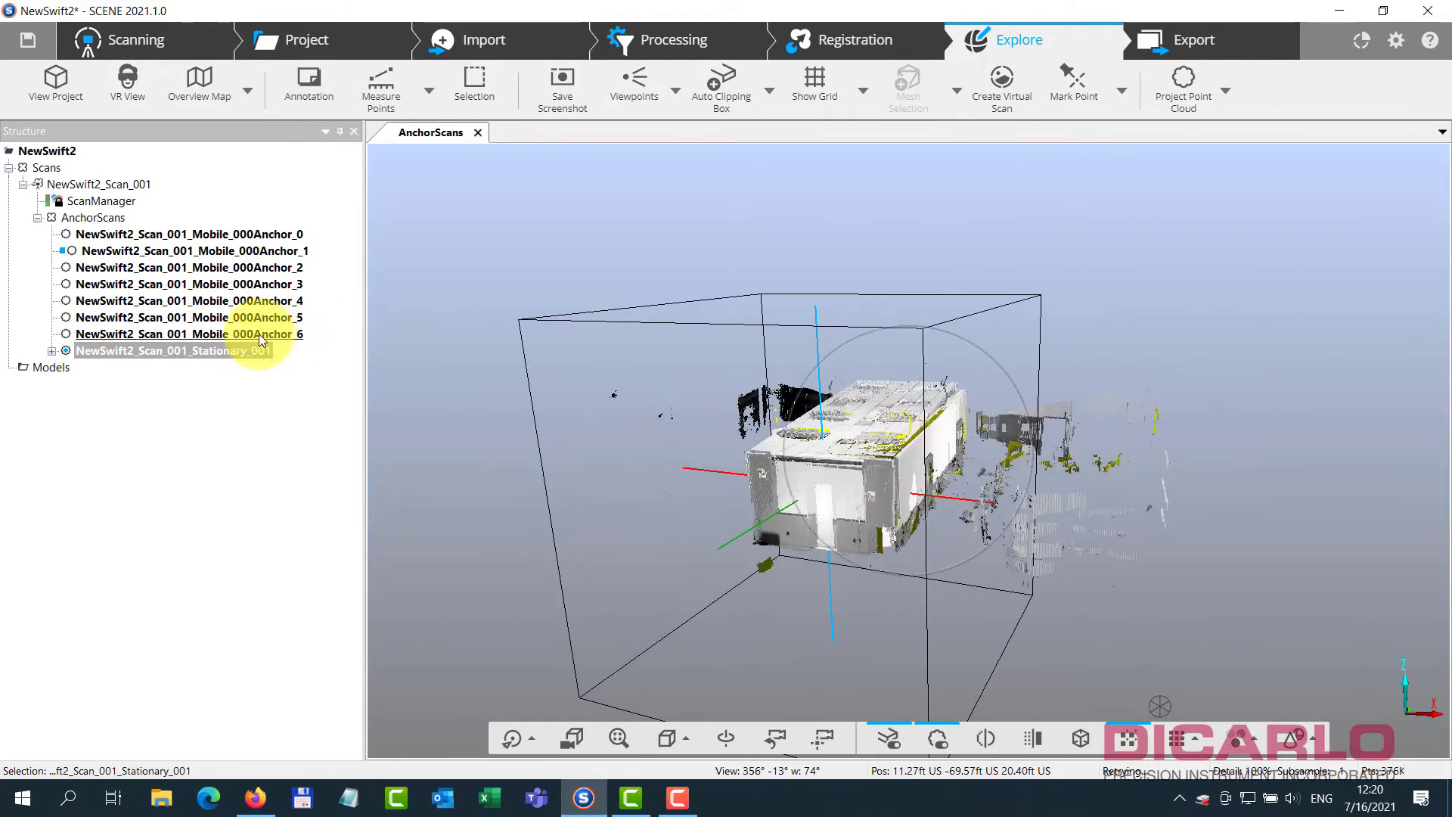
{"action": "left_click", "coordinate": [258, 333]}
{"action": "left_click", "coordinate": [259, 318]}
{"action": "left_click", "coordinate": [263, 304]}
{"action": "left_click", "coordinate": [266, 285]}
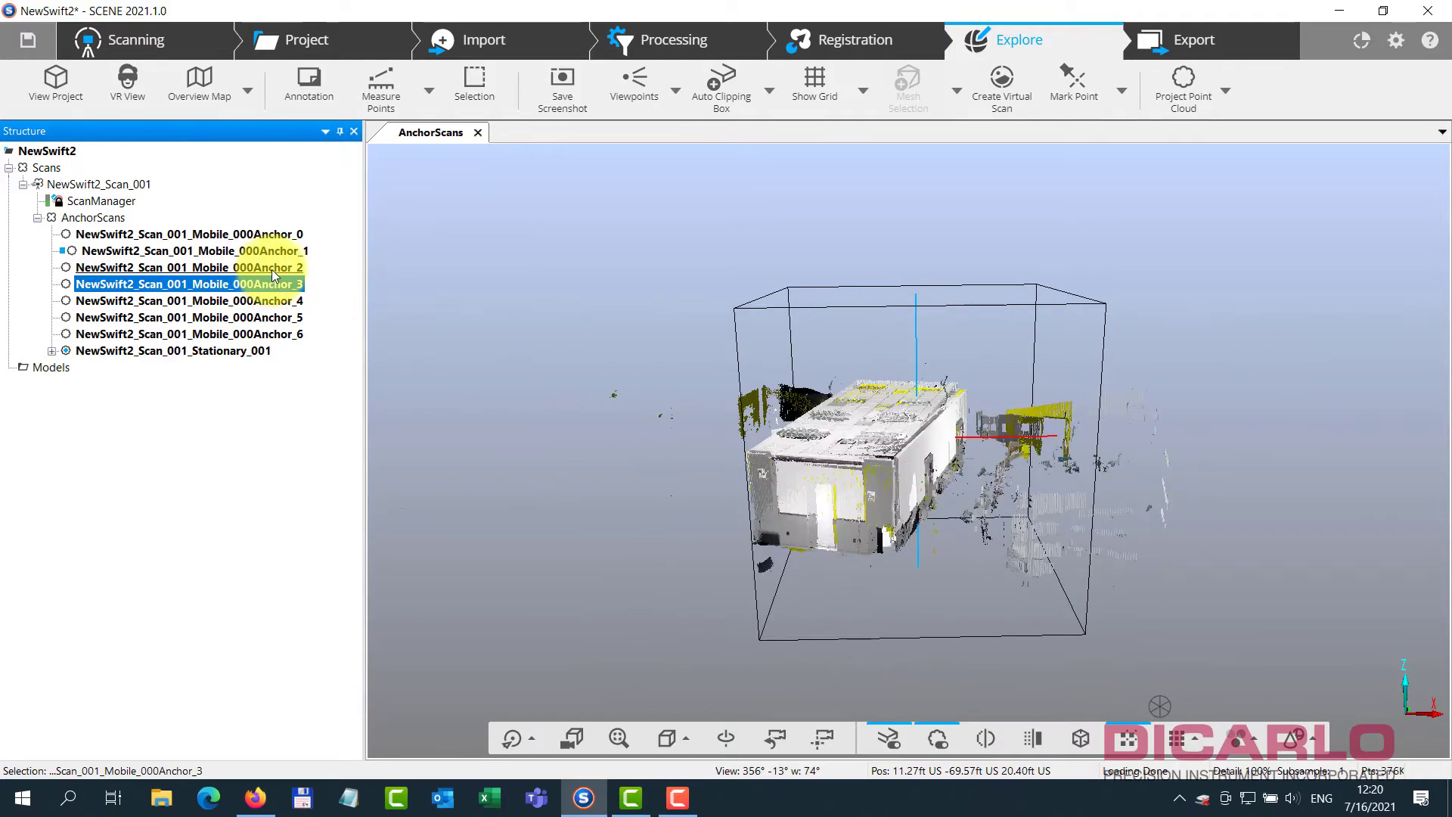
{"action": "left_click", "coordinate": [271, 267]}
{"action": "left_click", "coordinate": [271, 250]}
{"action": "left_click", "coordinate": [274, 234]}
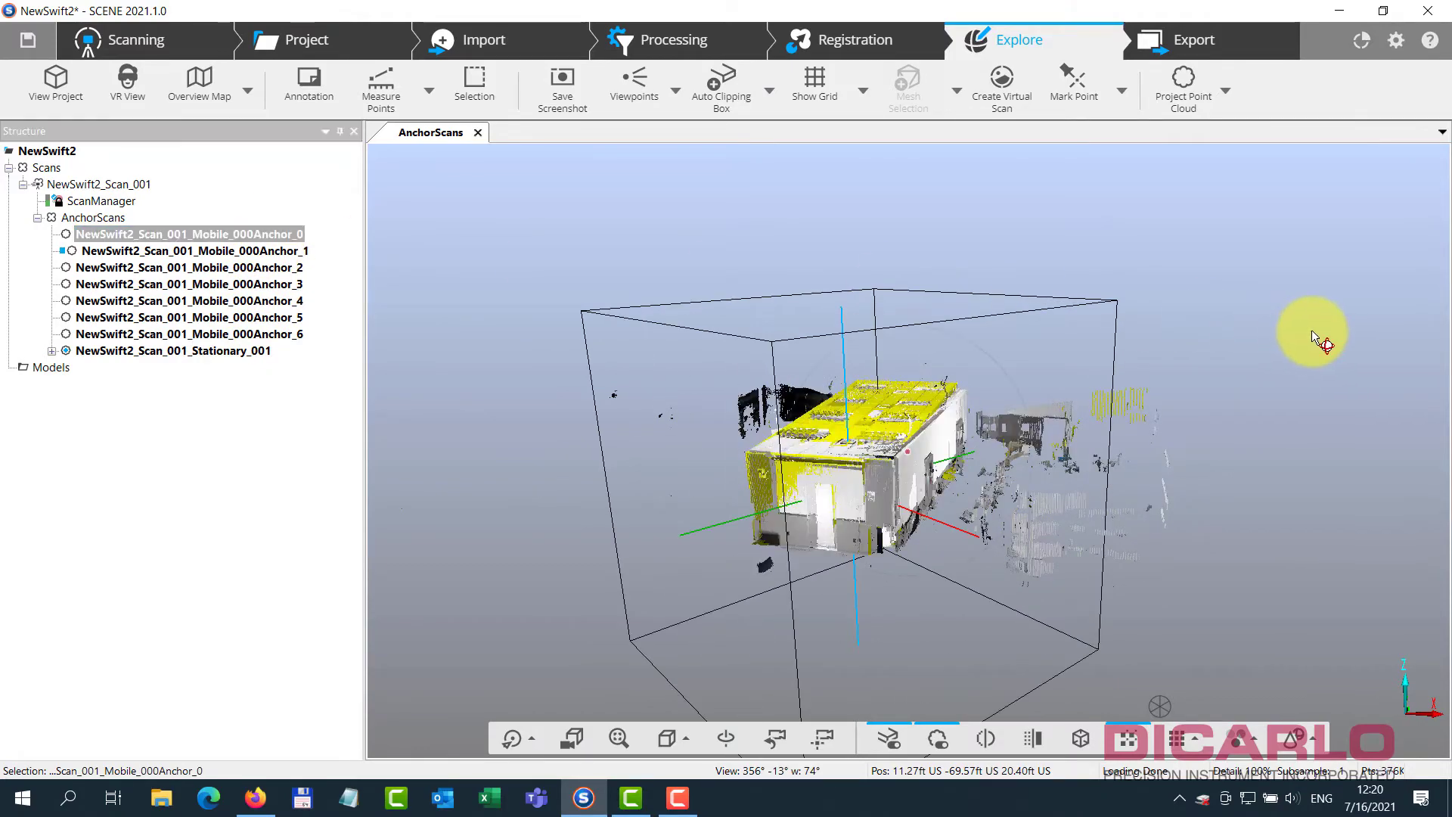
{"action": "left_click_drag", "start_coordinate": [1313, 332], "coordinate": [1212, 333]}
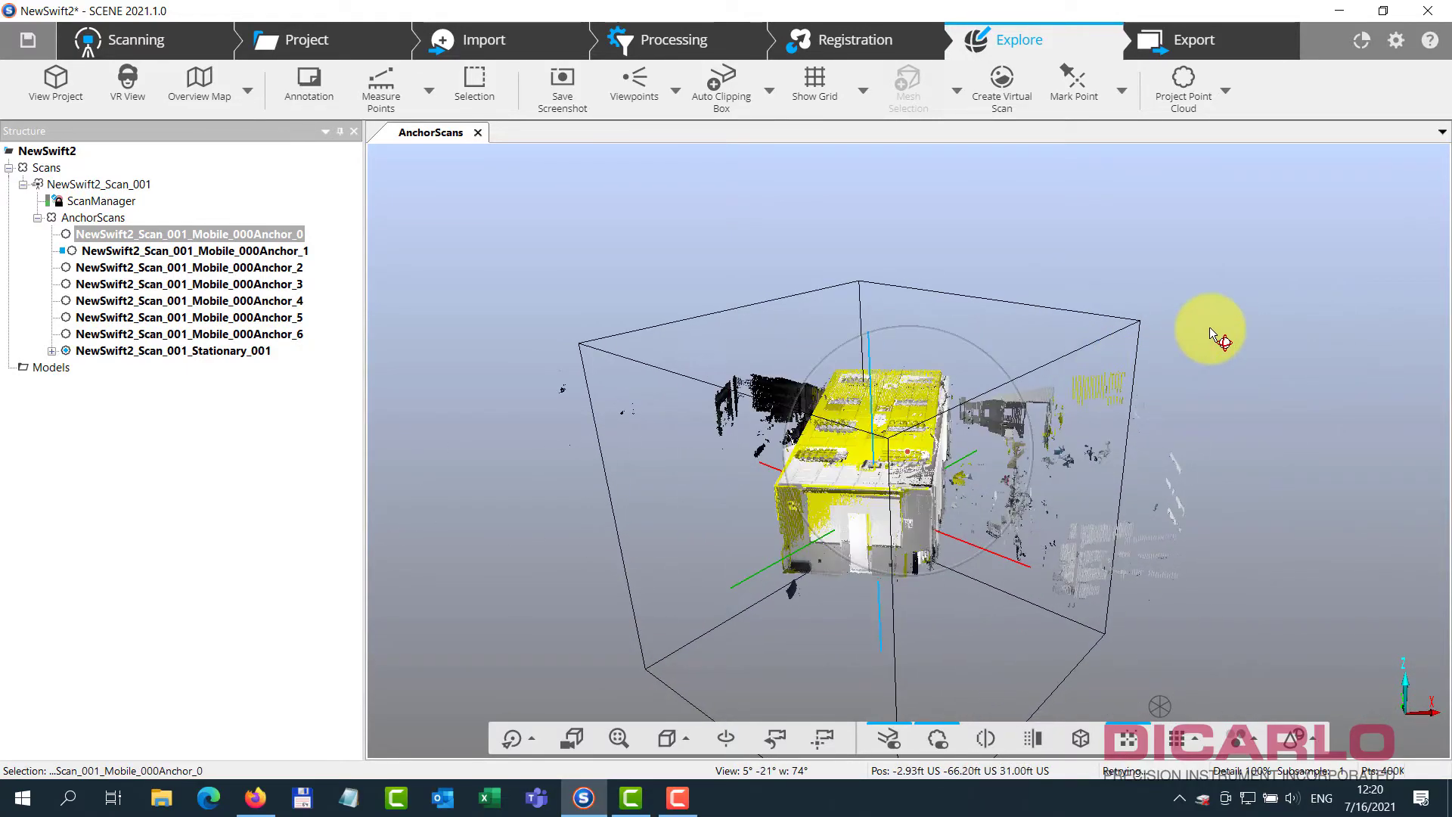
{"action": "left_click", "coordinate": [1211, 333]}
Launch Place Scans on the AnchorScans folder with Cloud to Cloud placement mode
{"action": "right_click", "coordinate": [103, 216]}
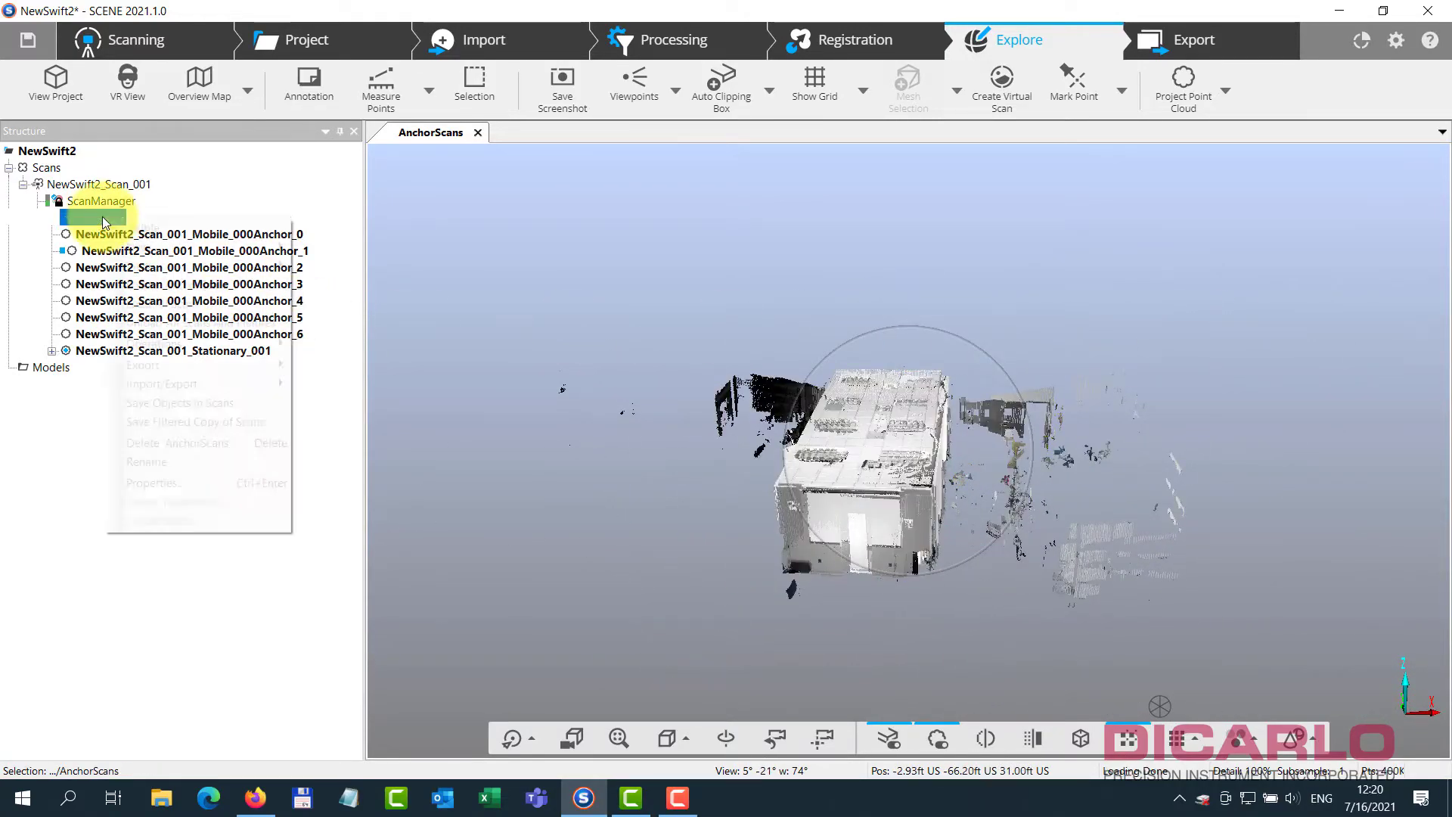
{"action": "mouse_move", "coordinate": [179, 344]}
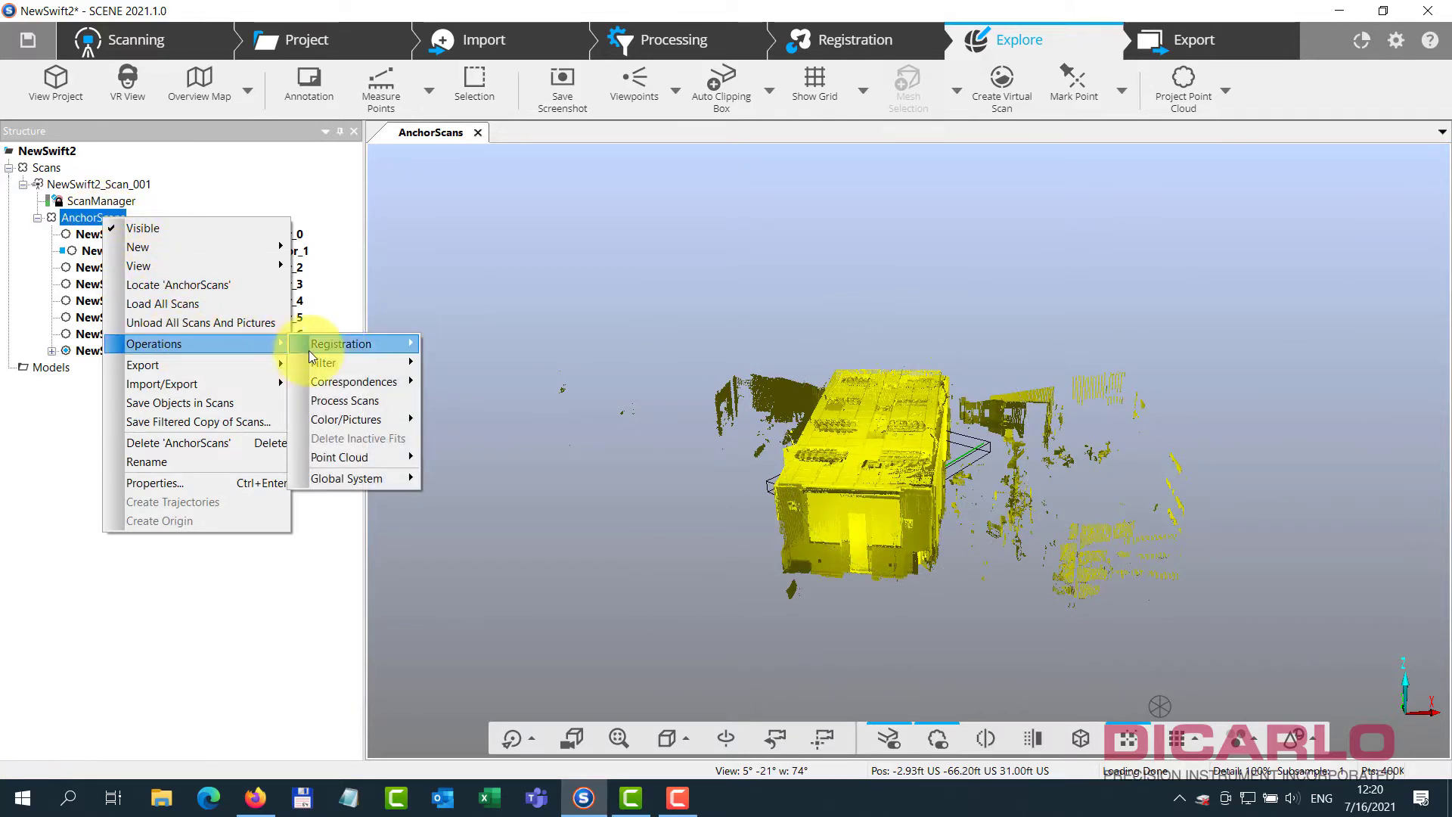
{"action": "mouse_move", "coordinate": [355, 347]}
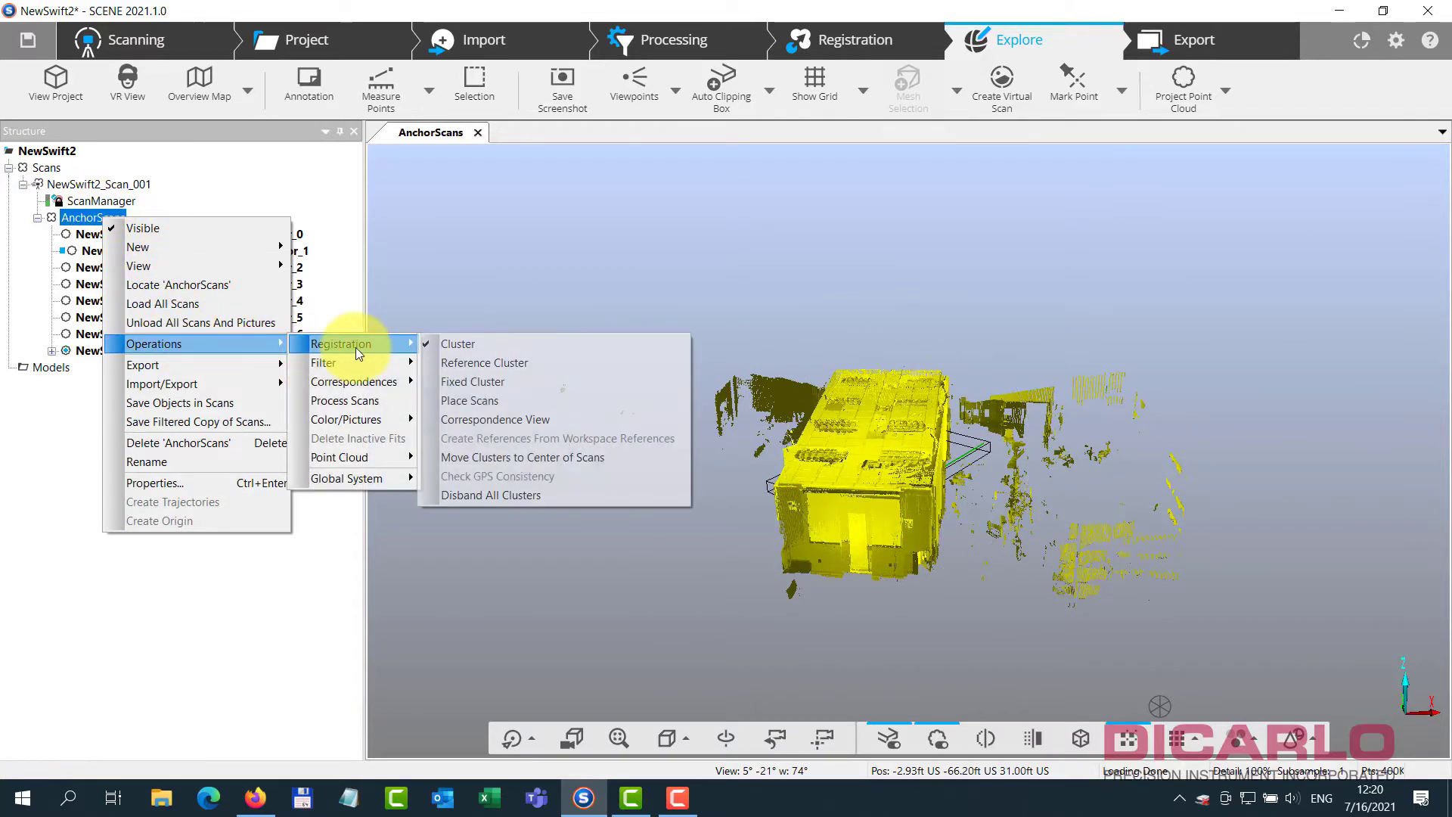
{"action": "left_click", "coordinate": [521, 400]}
{"action": "left_click", "coordinate": [782, 179]}
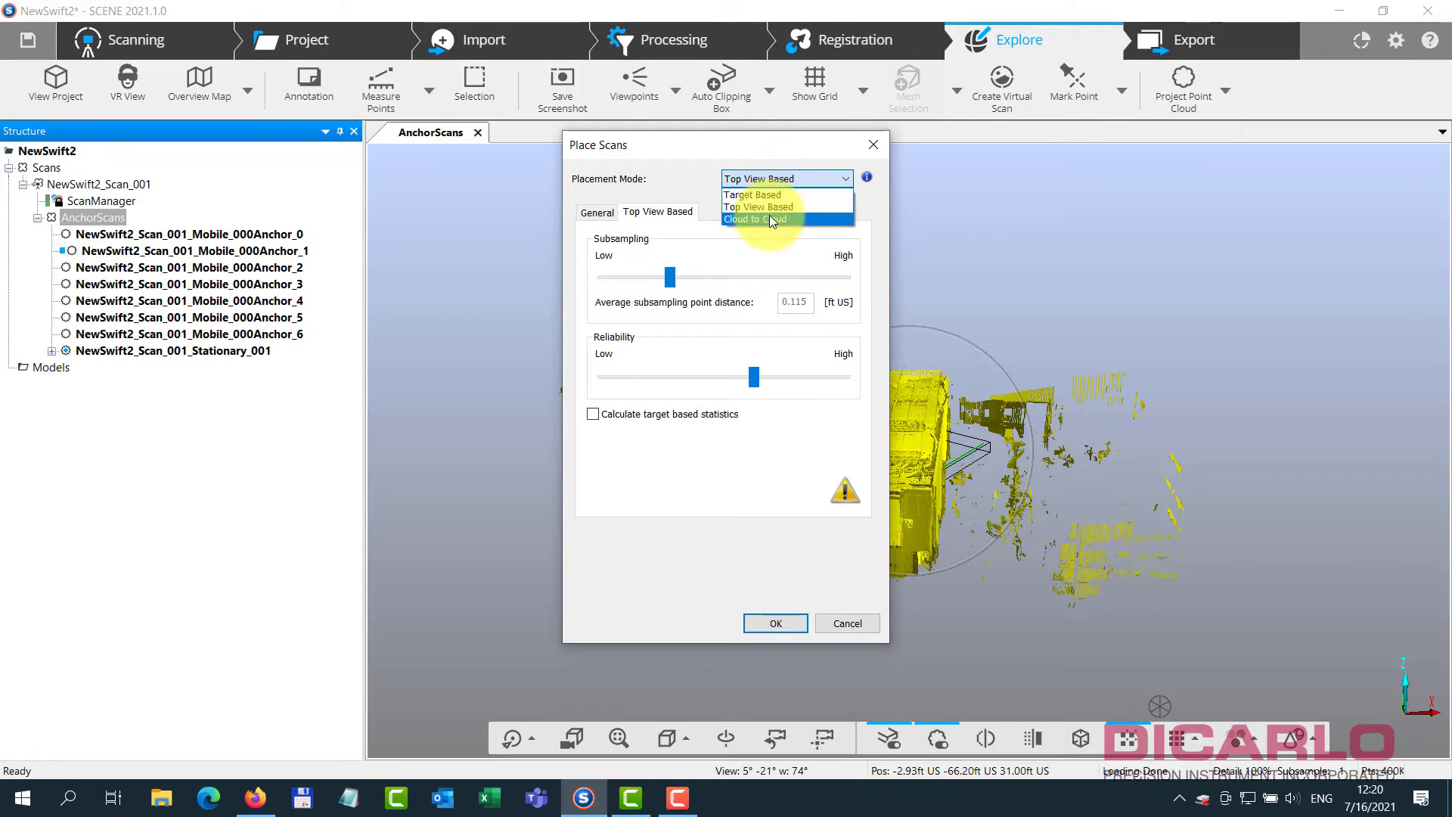
{"action": "left_click", "coordinate": [746, 219]}
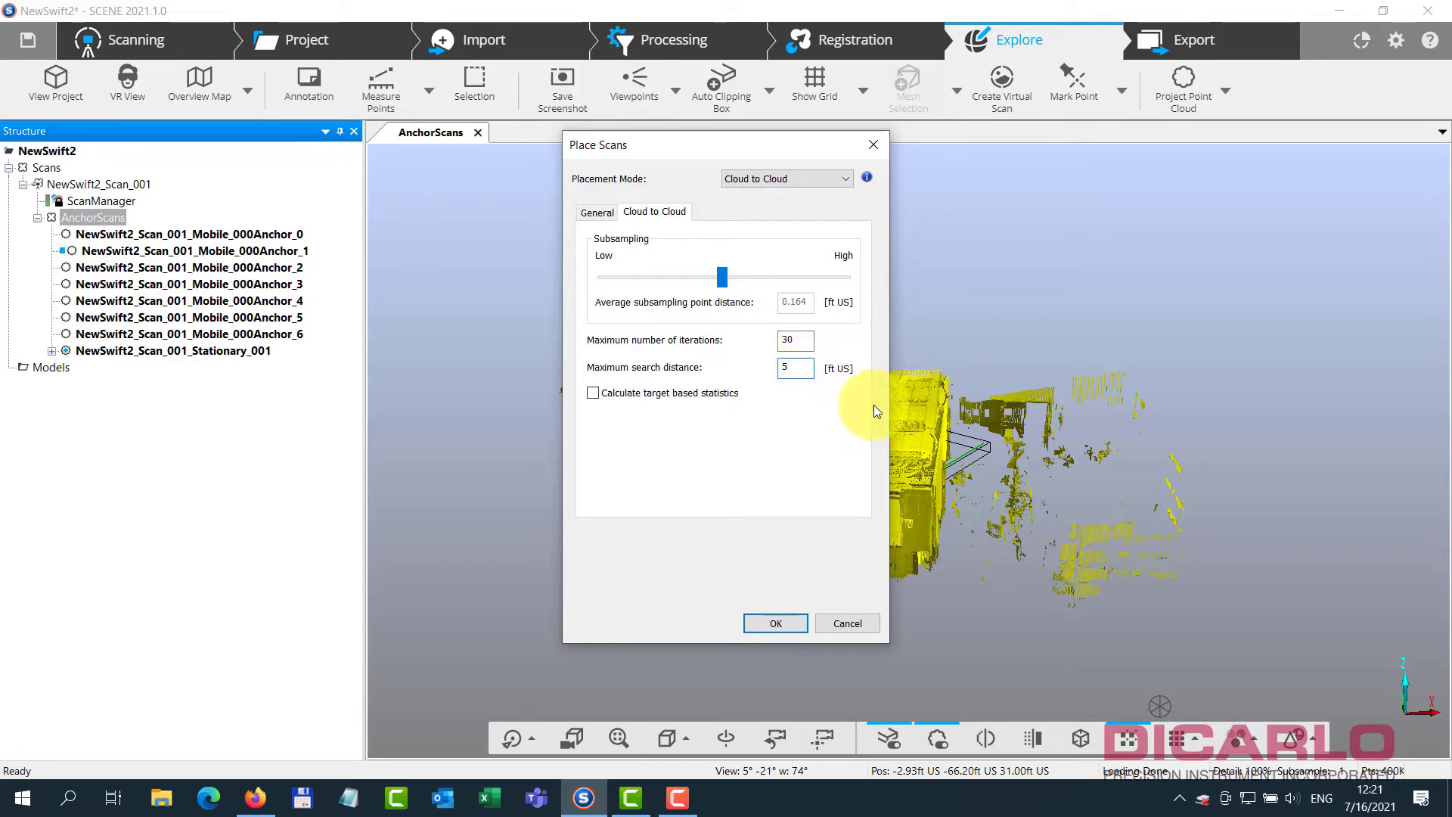
Run the cloud-to-cloud placement and check scan point tensions: mean 0.5457 mm, 86.2% under 4 mm
{"action": "left_click", "coordinate": [779, 621]}
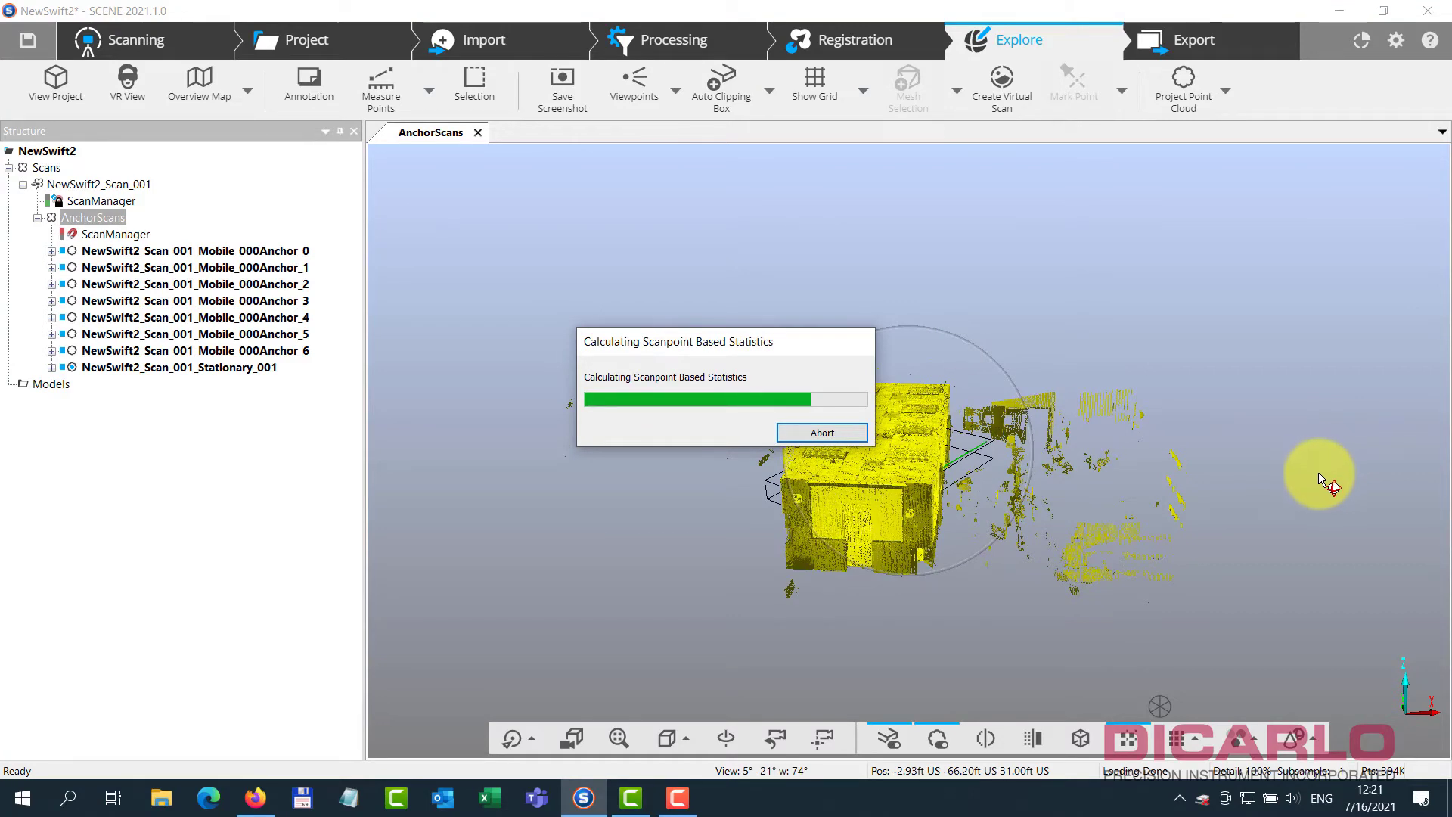
{"action": "left_click_drag", "start_coordinate": [1298, 472], "coordinate": [1276, 470]}
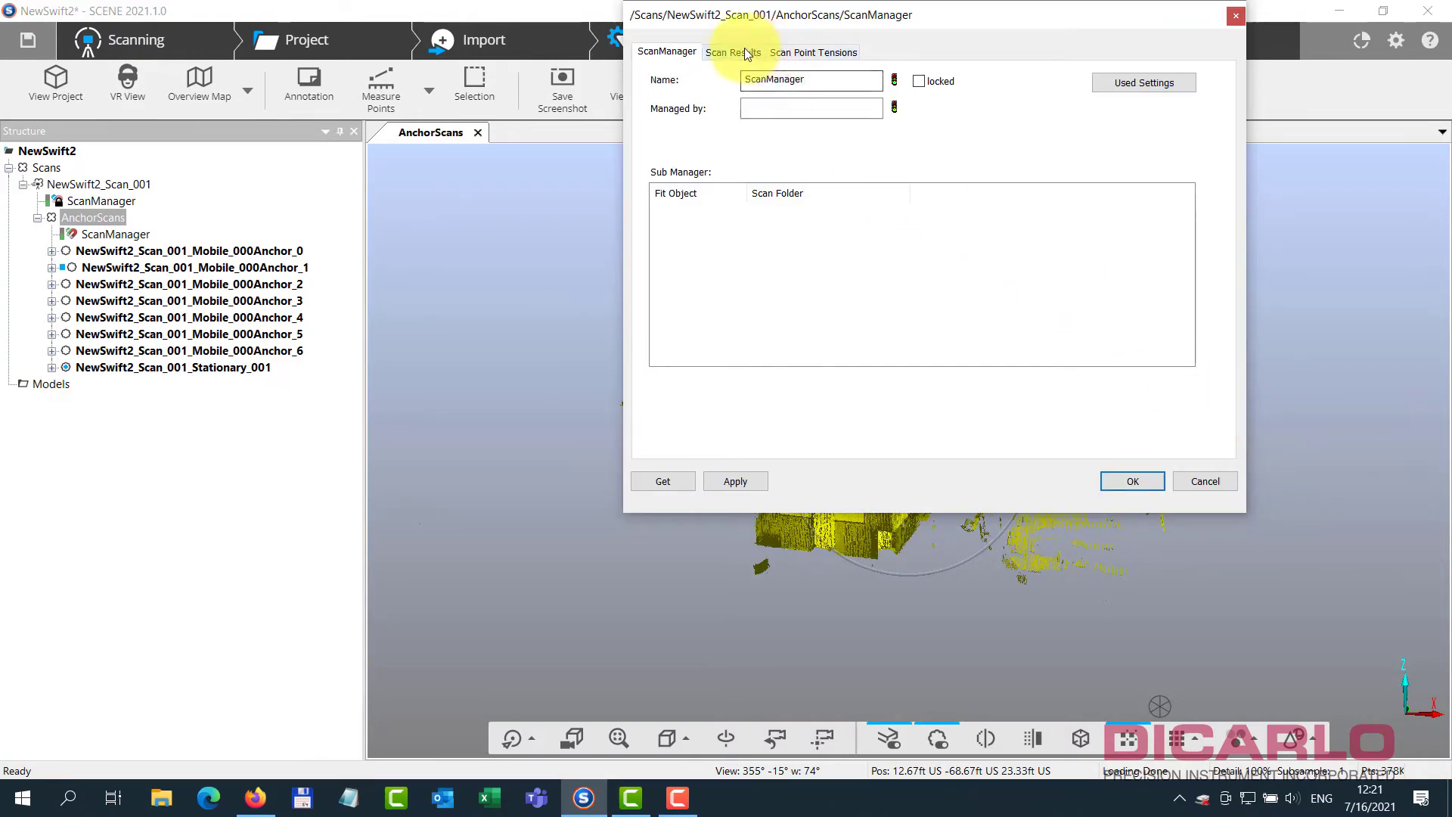
{"action": "left_click", "coordinate": [747, 53]}
{"action": "left_click", "coordinate": [796, 52]}
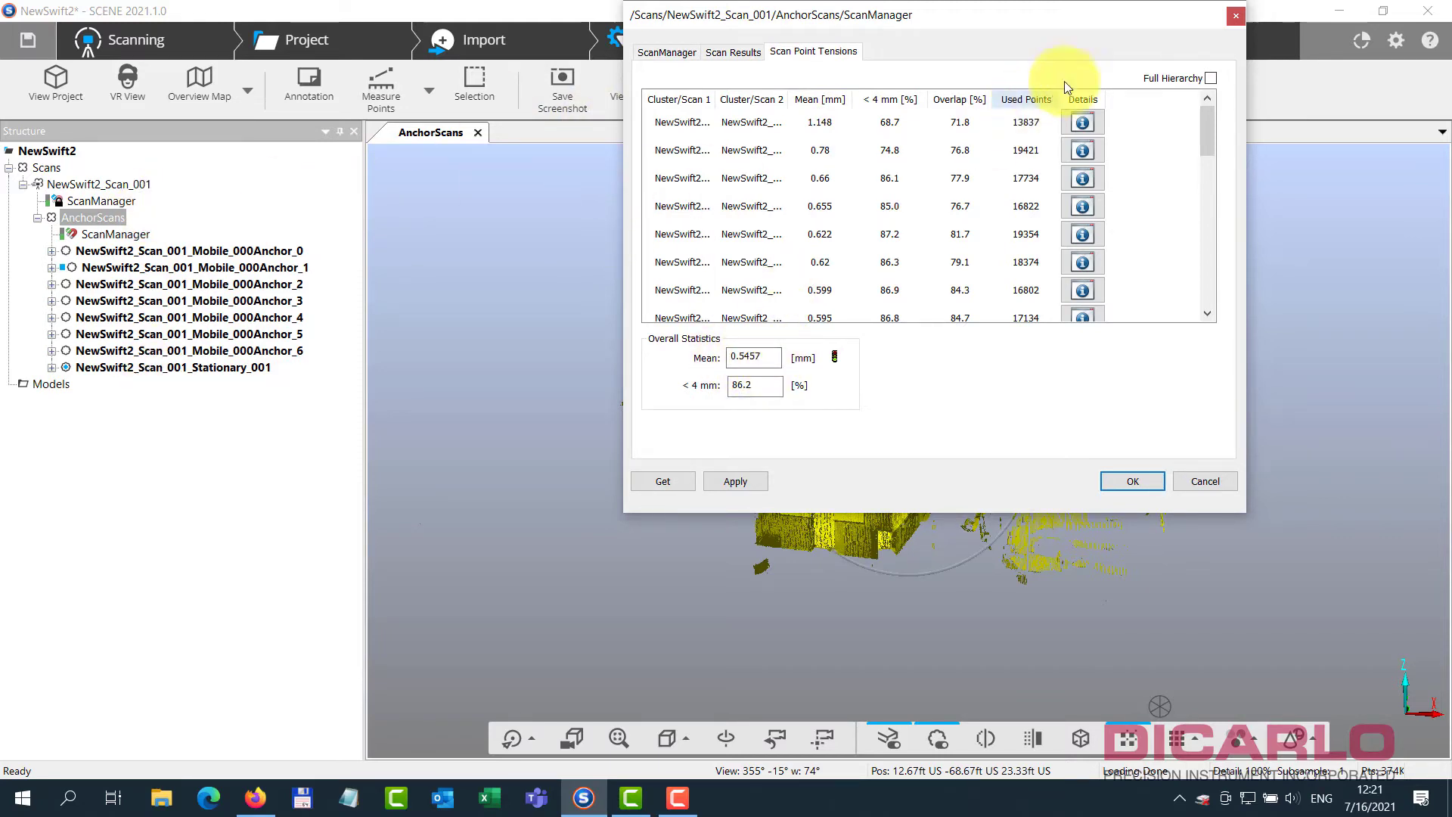
{"action": "left_click", "coordinate": [1236, 16]}
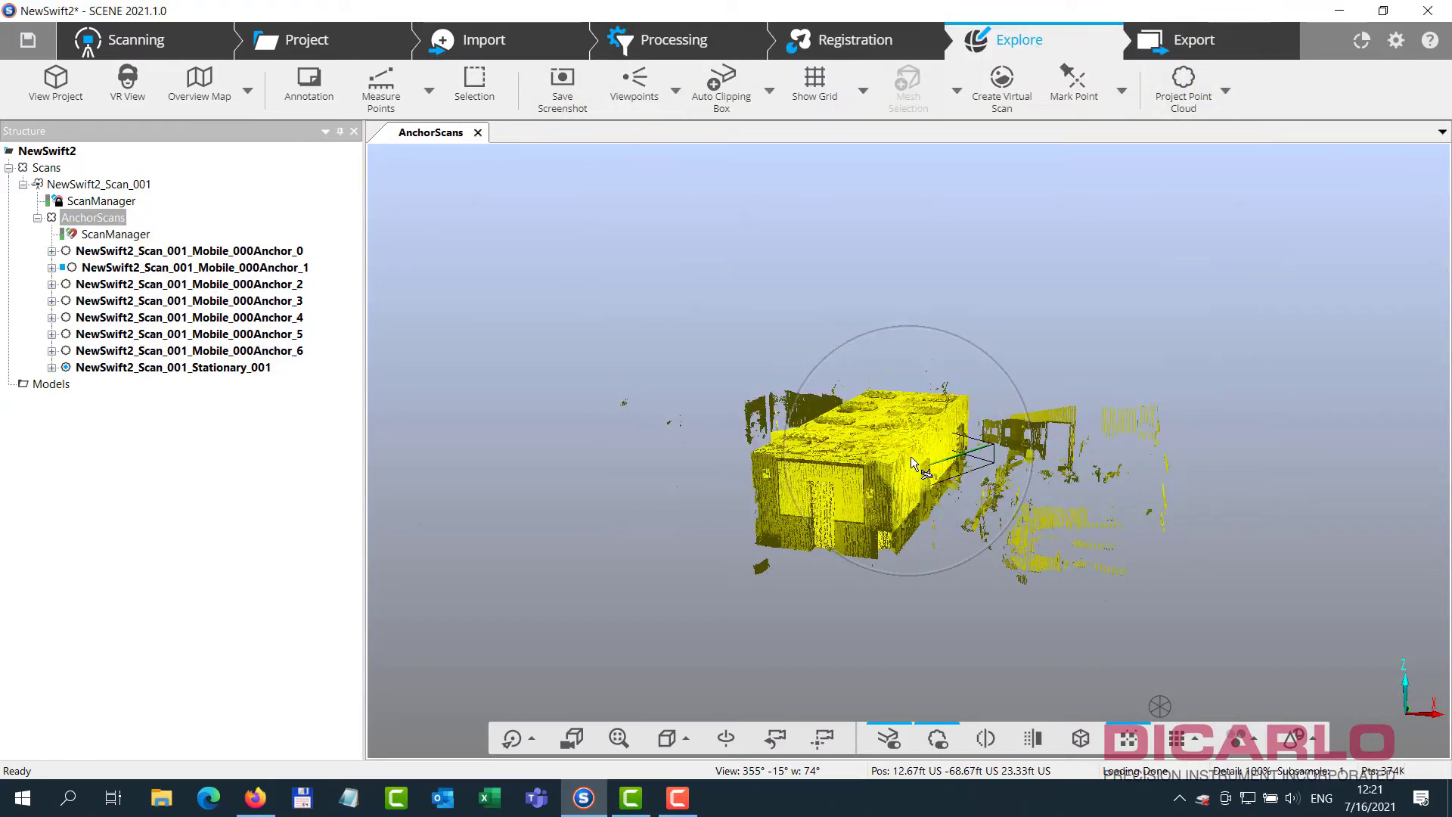
{"action": "left_click_drag", "start_coordinate": [910, 456], "coordinate": [894, 431]}
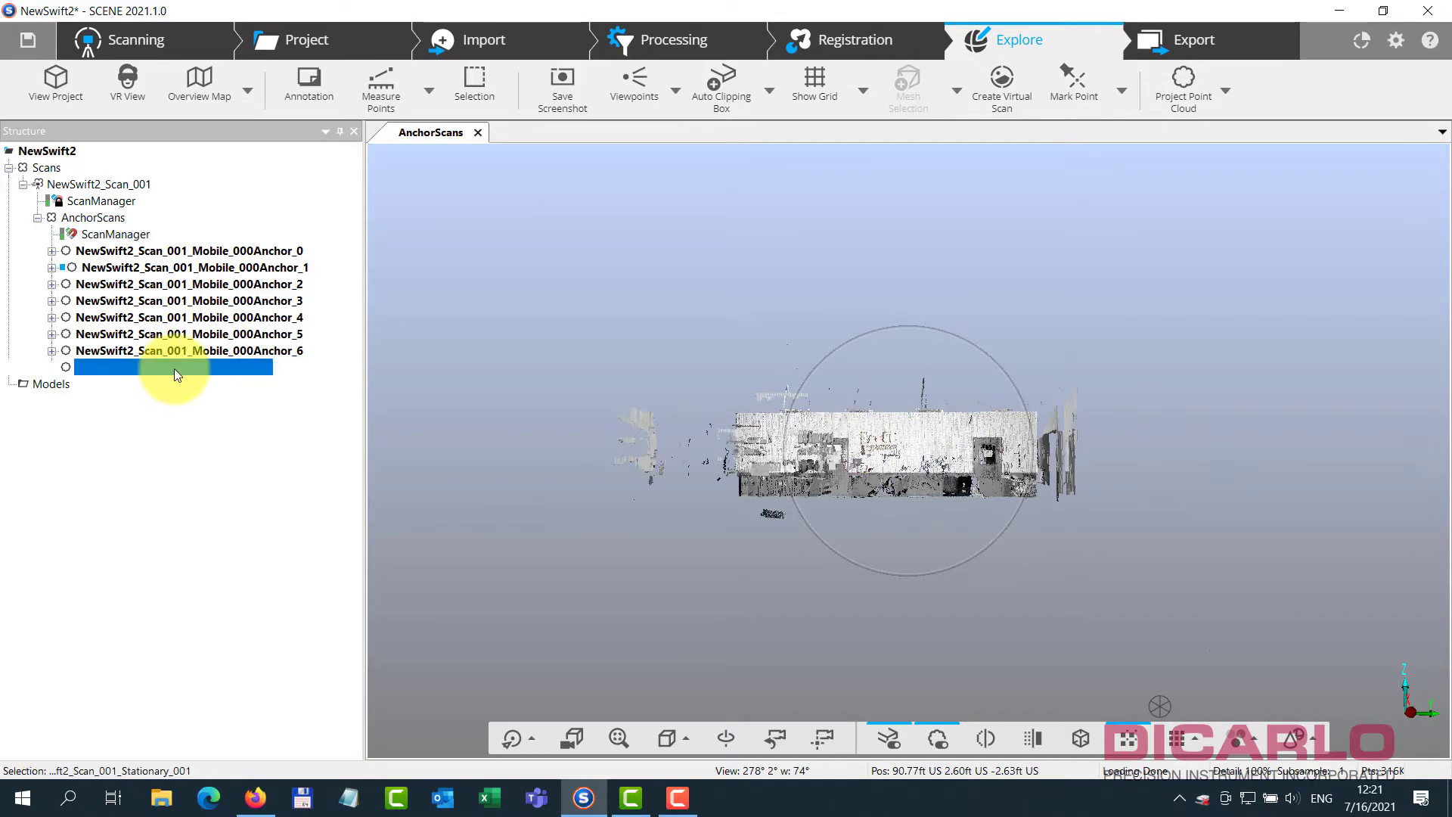
{"action": "left_click_drag", "start_coordinate": [174, 374], "coordinate": [231, 375]}
{"action": "left_click_drag", "start_coordinate": [817, 471], "coordinate": [909, 452]}
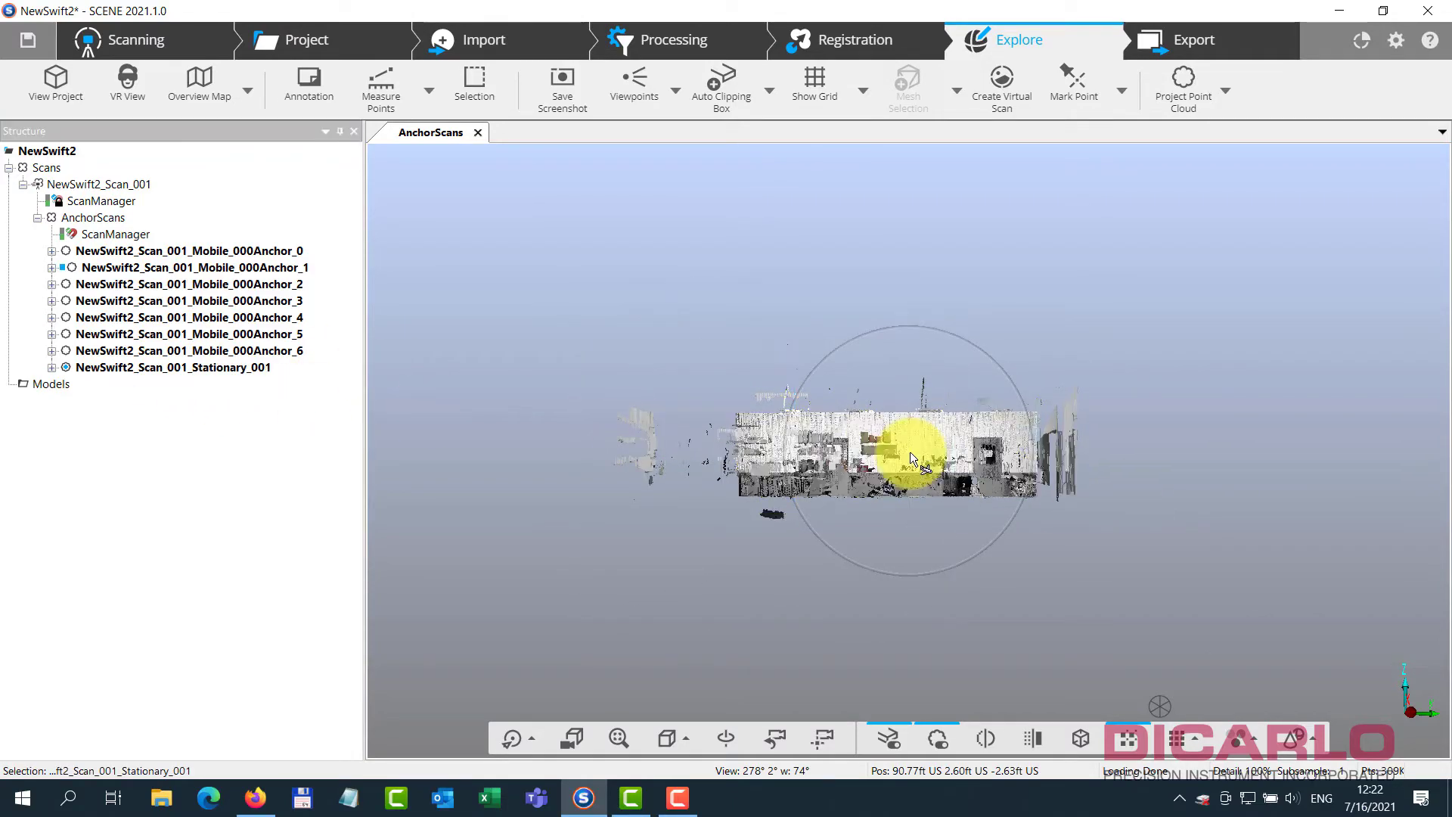
{"action": "scroll", "coordinate": [900, 439], "scroll_direction": "up", "scroll_amount": 5}
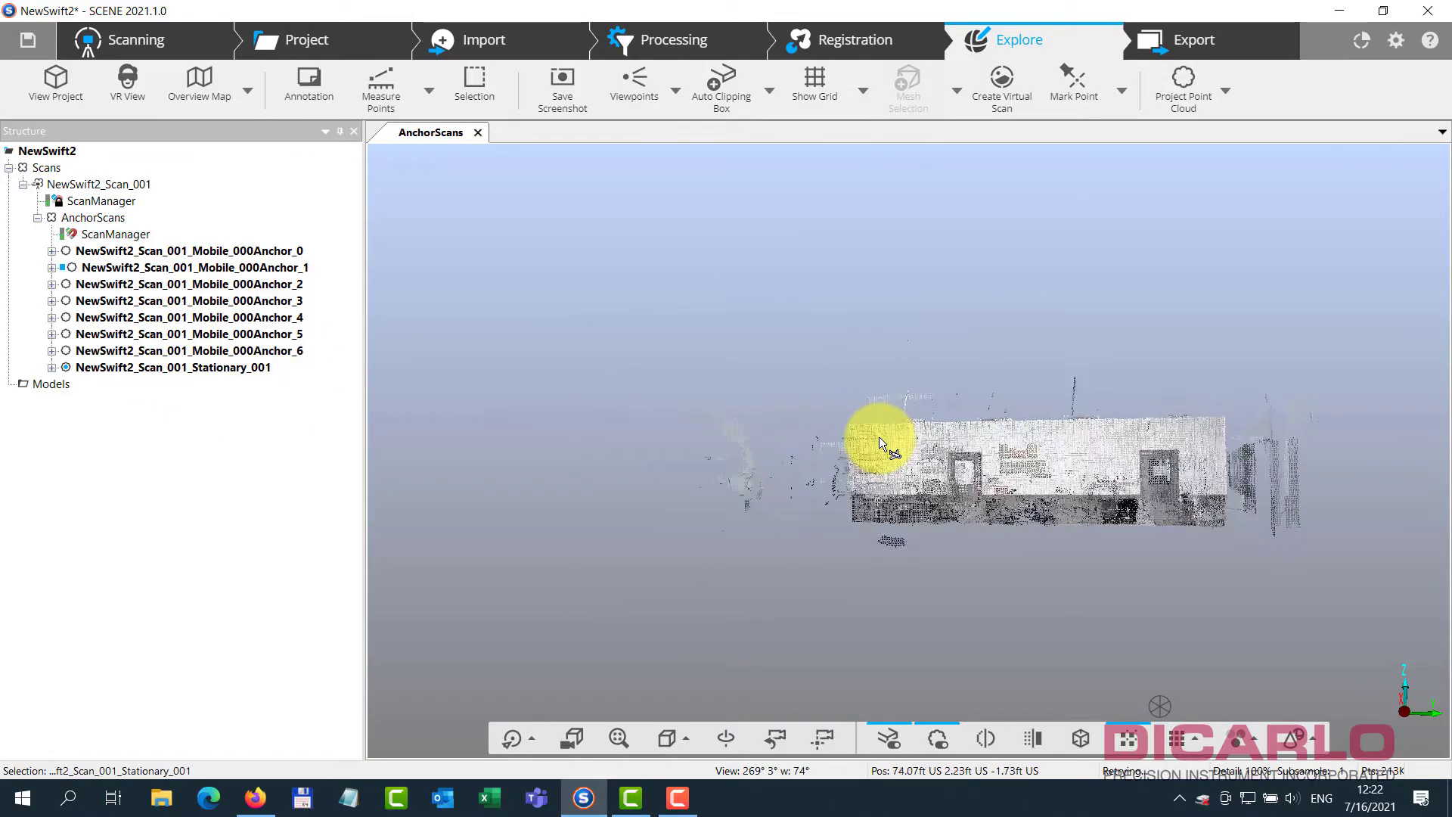
{"action": "scroll", "coordinate": [894, 445], "scroll_direction": "up", "scroll_amount": 3}
{"action": "mouse_move", "coordinate": [894, 445]}
{"action": "left_mouse_down"}
{"action": "mouse_move", "coordinate": [1125, 453]}
{"action": "mouse_move", "coordinate": [911, 420]}
{"action": "mouse_move", "coordinate": [670, 414]}
{"action": "mouse_move", "coordinate": [887, 425]}
{"action": "mouse_move", "coordinate": [753, 453]}
{"action": "mouse_move", "coordinate": [1232, 486]}
{"action": "mouse_move", "coordinate": [1206, 450]}
{"action": "mouse_move", "coordinate": [1142, 459]}
{"action": "mouse_move", "coordinate": [888, 424]}
{"action": "mouse_move", "coordinate": [960, 402]}
{"action": "mouse_move", "coordinate": [896, 441]}
{"action": "left_mouse_up"}
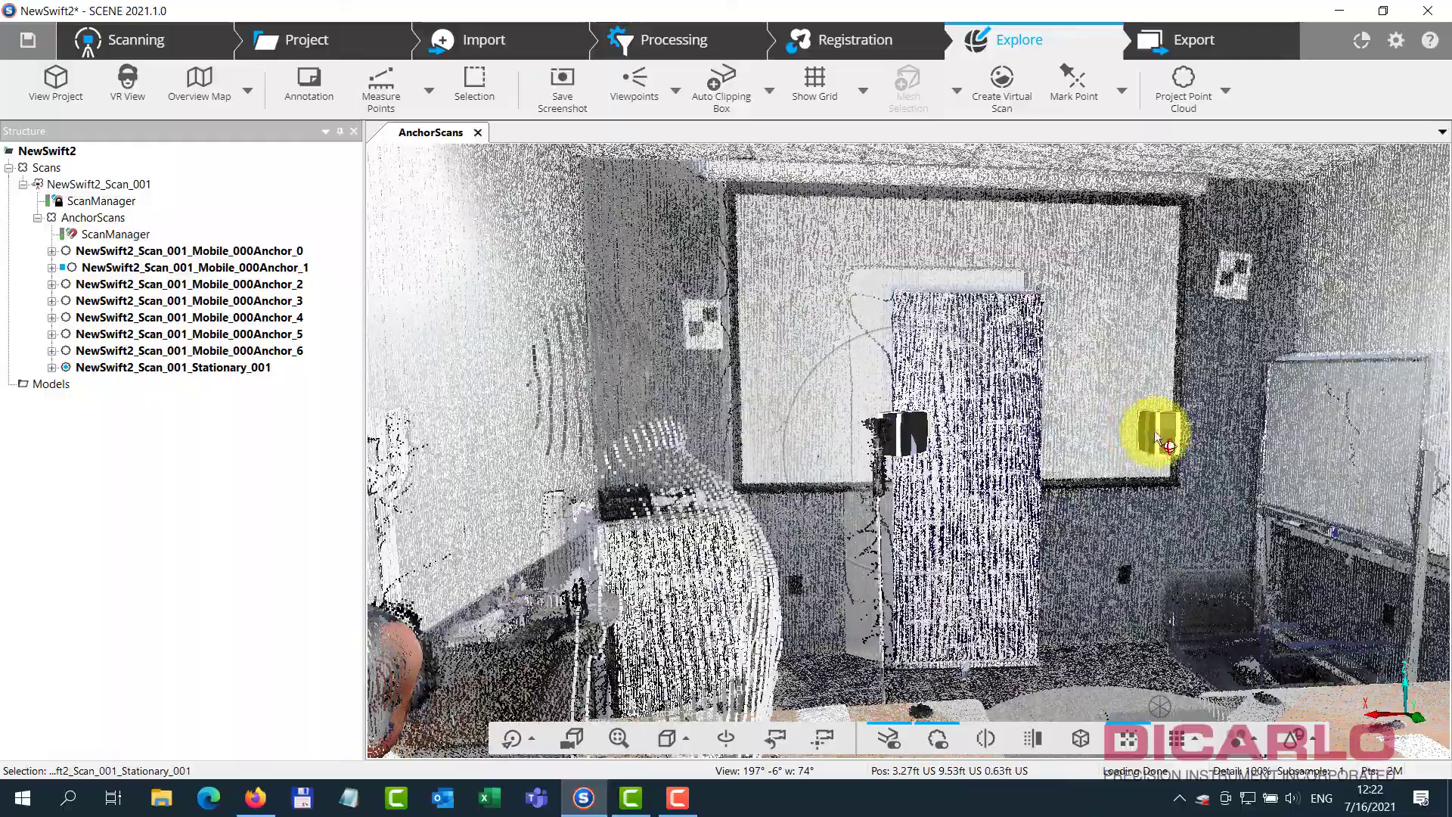
{"action": "left_click", "coordinate": [1163, 437]}
{"action": "double_click", "coordinate": [909, 429]}
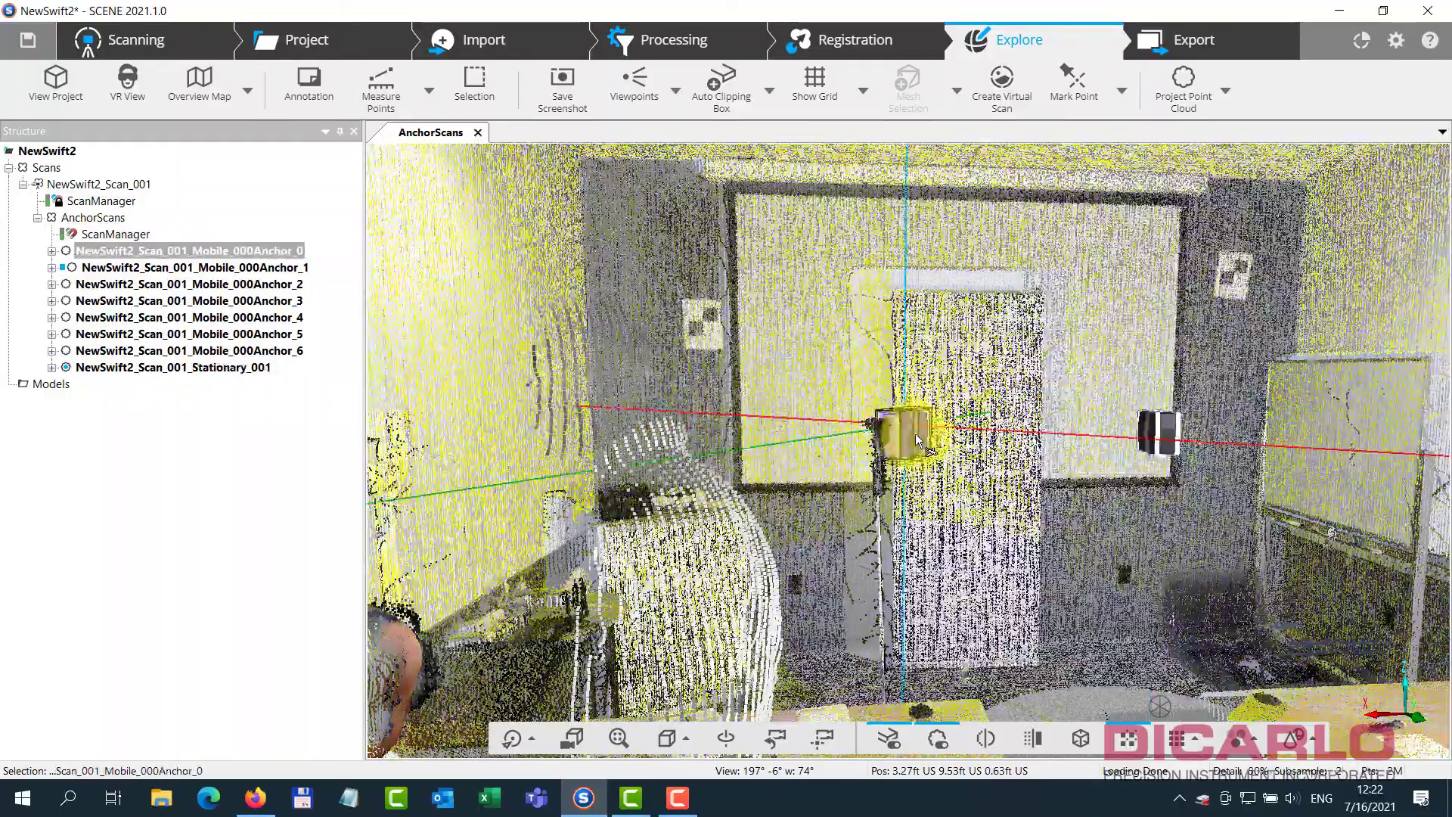
{"action": "left_click_drag", "start_coordinate": [942, 480], "coordinate": [914, 438]}
{"action": "scroll", "coordinate": [911, 436], "scroll_direction": "down", "scroll_amount": 10}
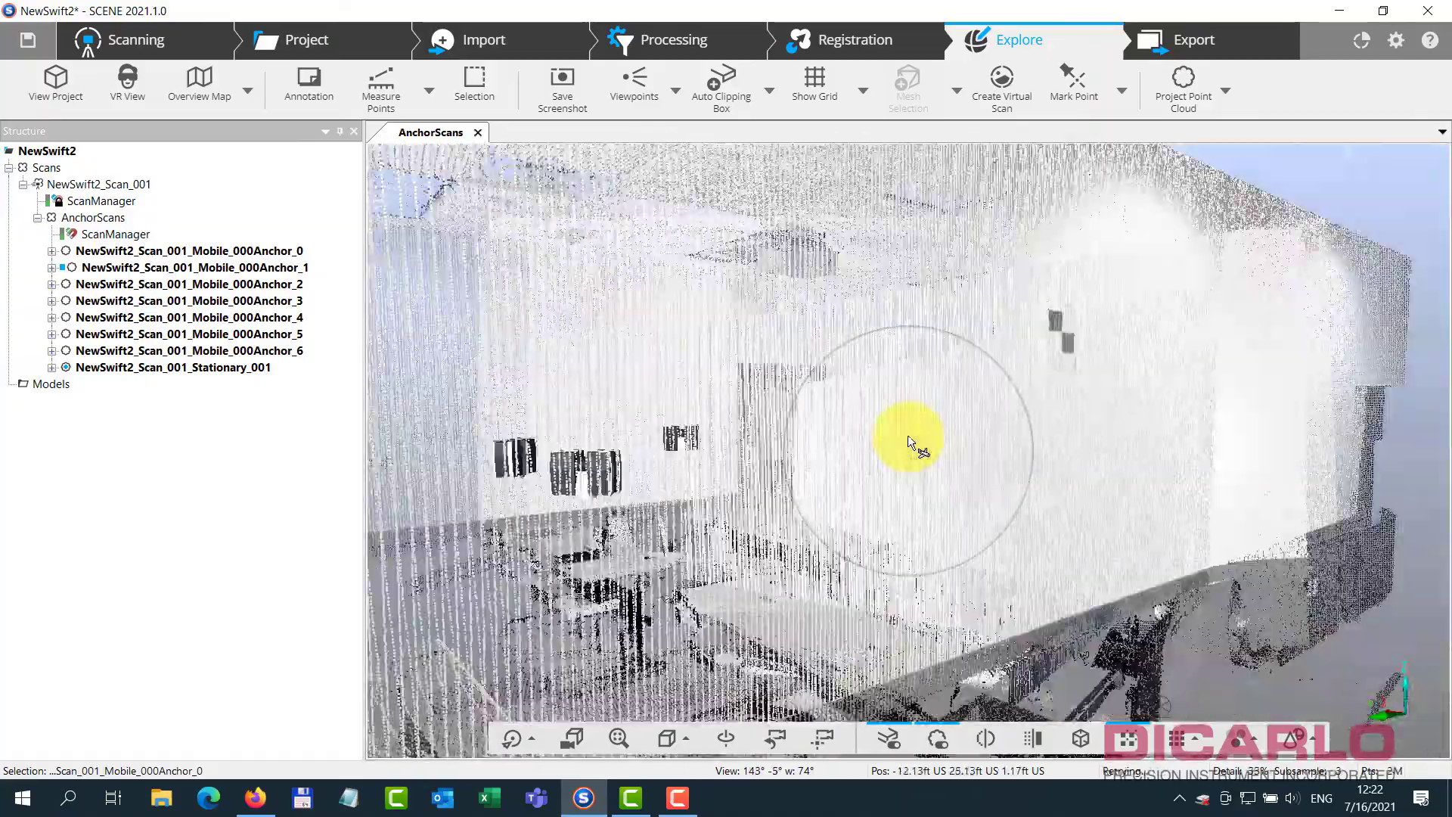
{"action": "mouse_move", "coordinate": [1151, 508]}
{"action": "left_mouse_down"}
{"action": "mouse_move", "coordinate": [1241, 543]}
{"action": "mouse_move", "coordinate": [1297, 521]}
{"action": "mouse_move", "coordinate": [1246, 512]}
{"action": "mouse_move", "coordinate": [1138, 548]}
{"action": "mouse_move", "coordinate": [1155, 520]}
{"action": "left_mouse_up"}
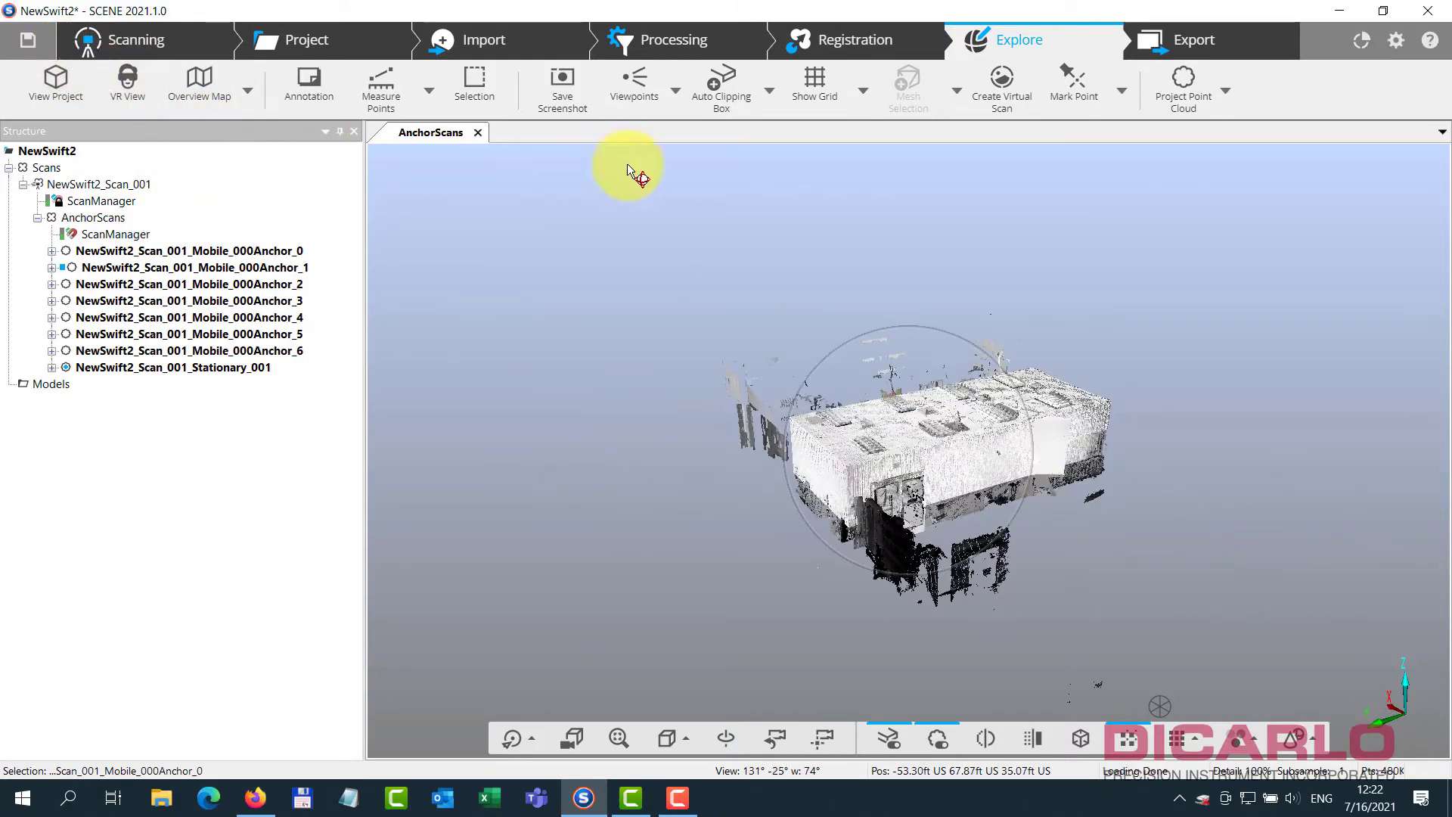
{"action": "left_click_drag", "start_coordinate": [1273, 344], "coordinate": [1161, 315]}
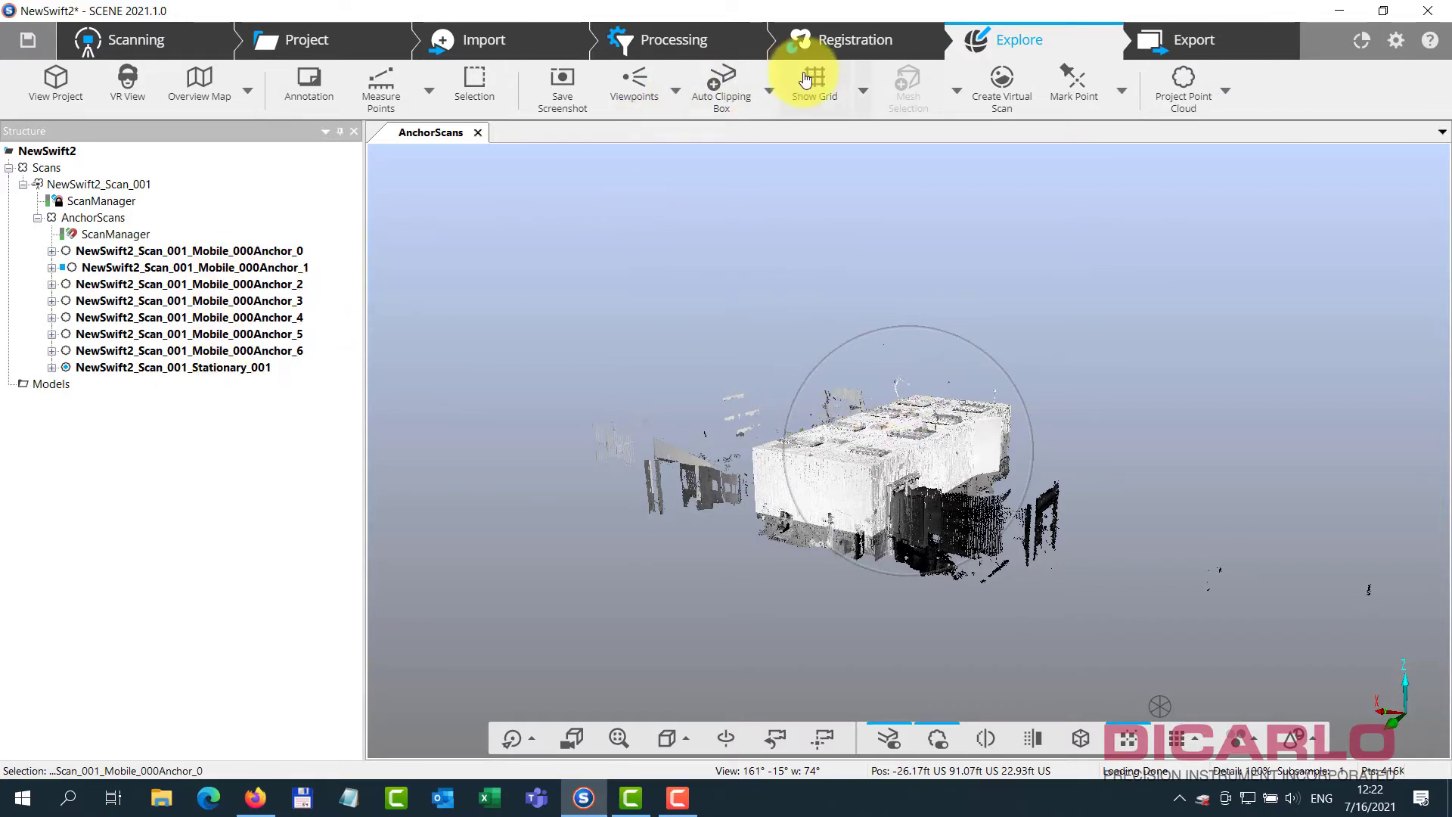
{"action": "left_click", "coordinate": [472, 83]}
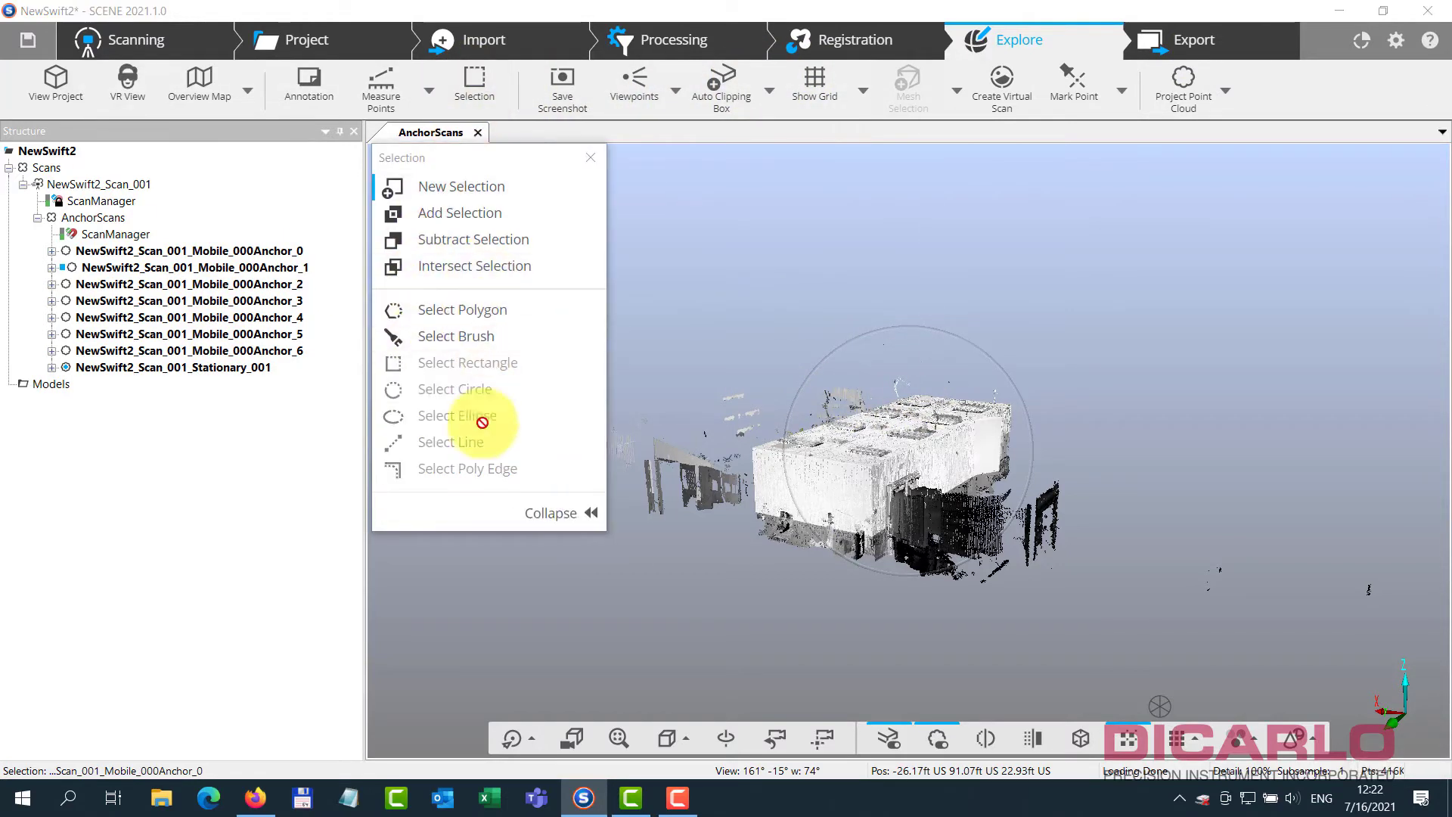
{"action": "left_click", "coordinate": [590, 158]}
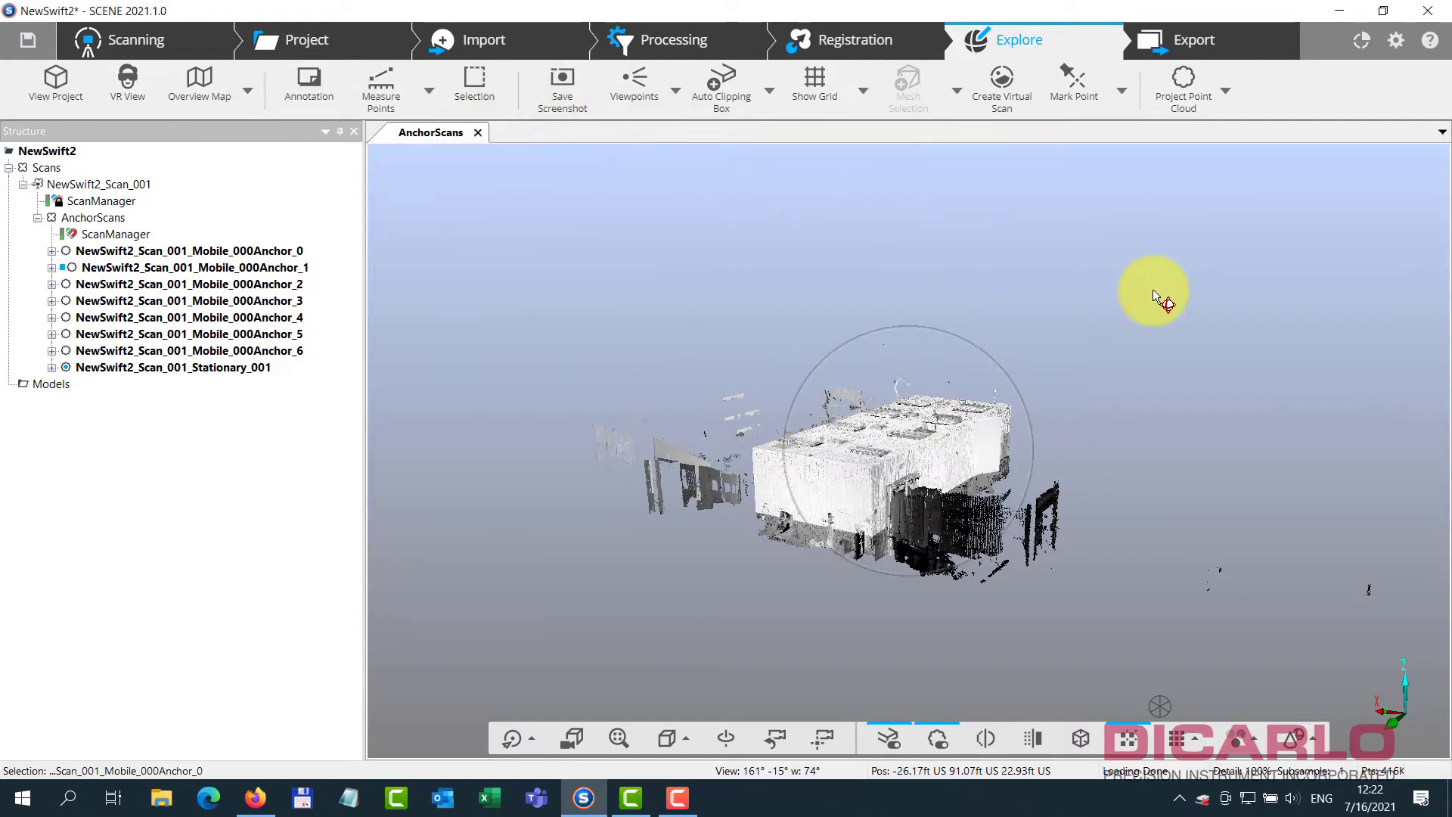
{"action": "left_click_drag", "start_coordinate": [1154, 291], "coordinate": [942, 298]}
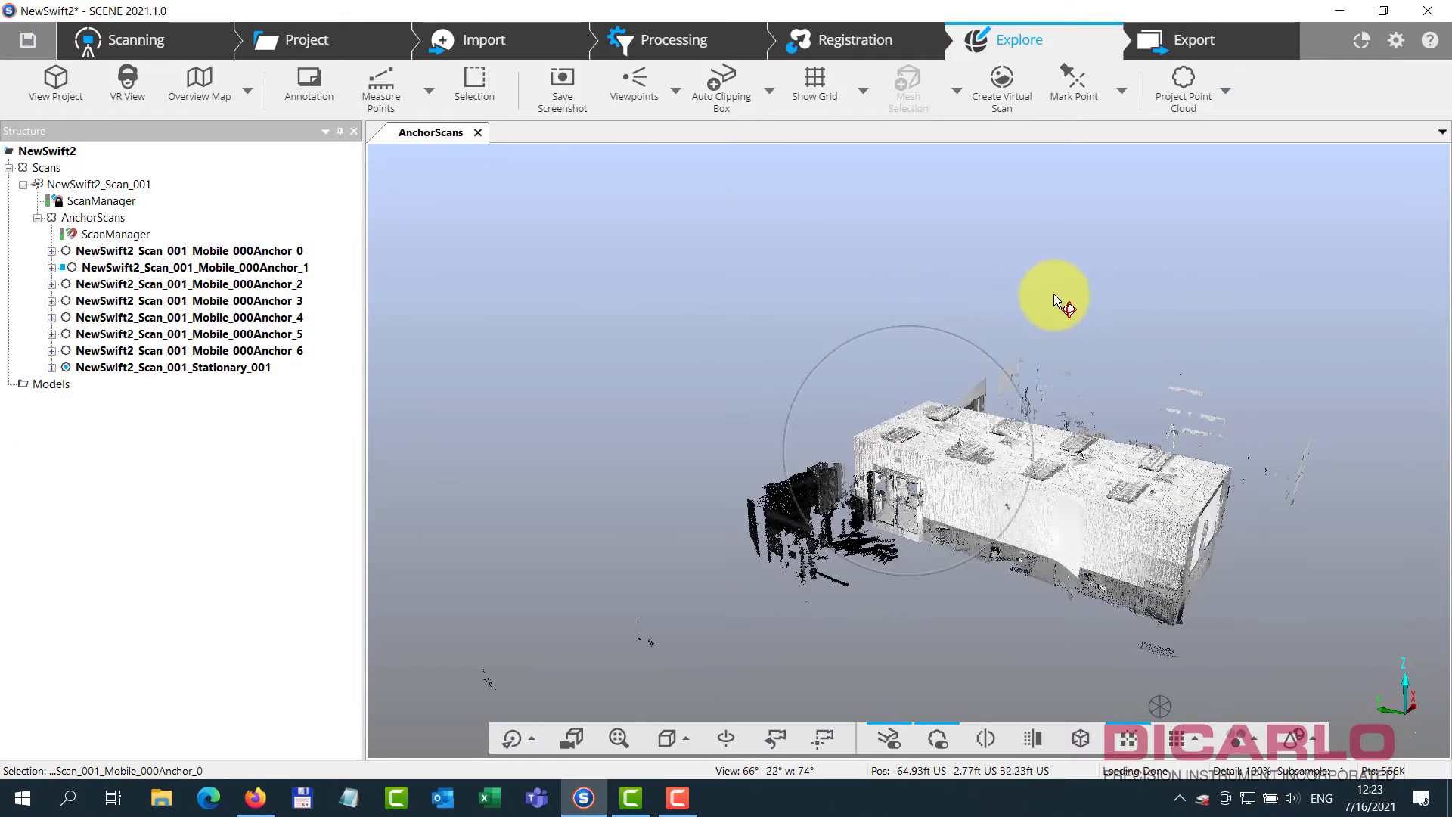
{"action": "left_click_drag", "start_coordinate": [1257, 356], "coordinate": [886, 336]}
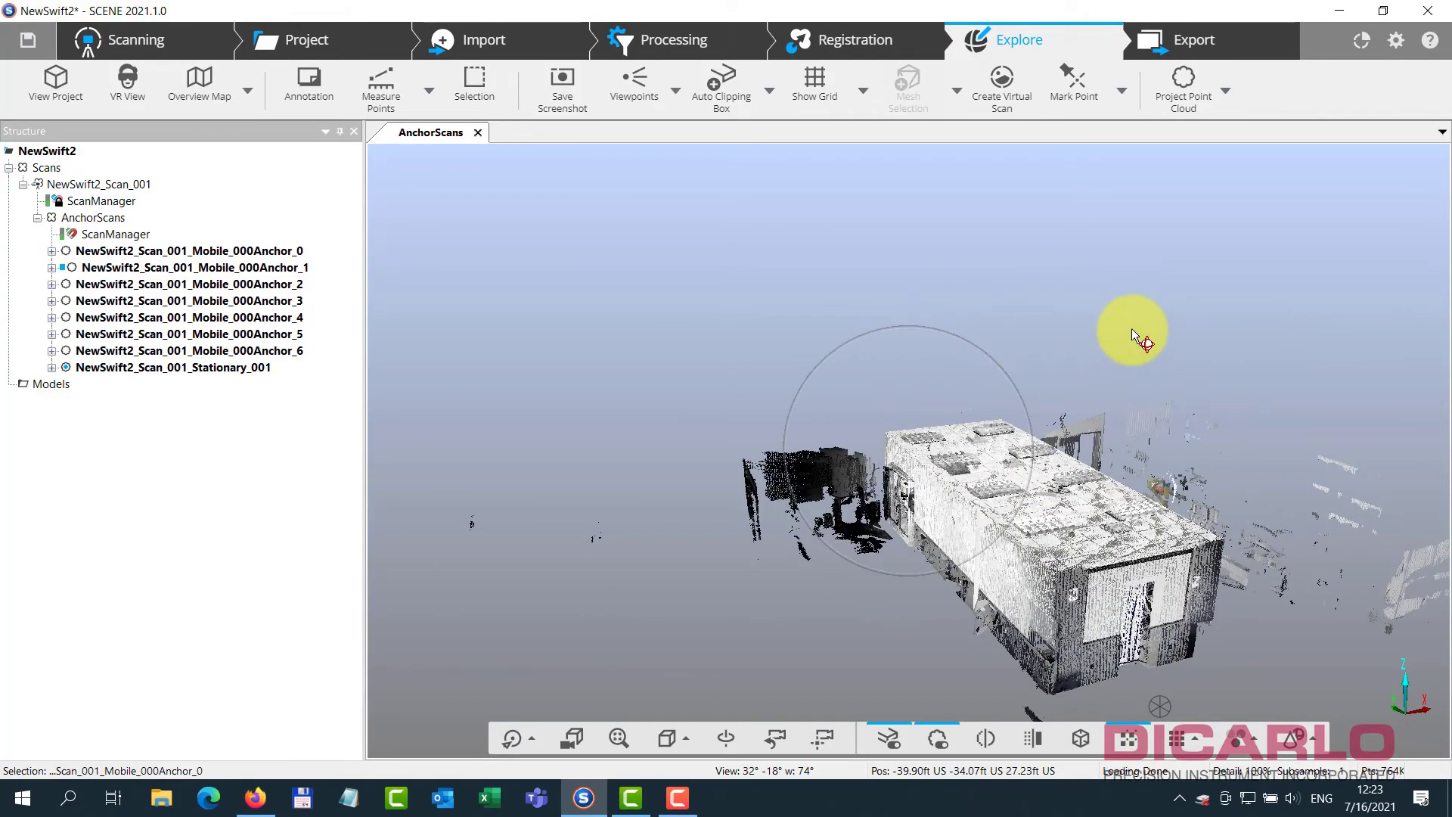
{"action": "left_click_drag", "start_coordinate": [1133, 330], "coordinate": [1205, 301]}
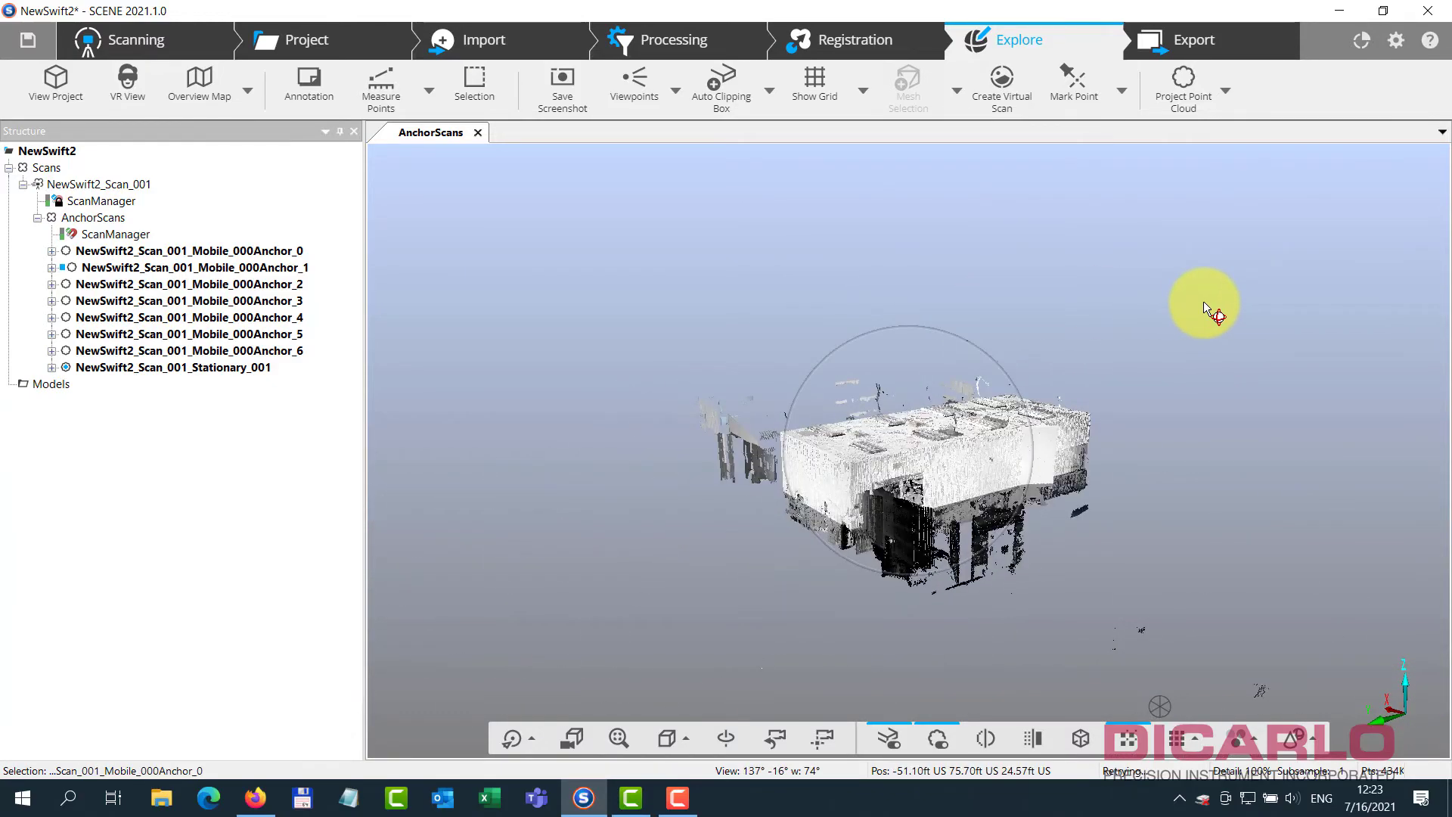